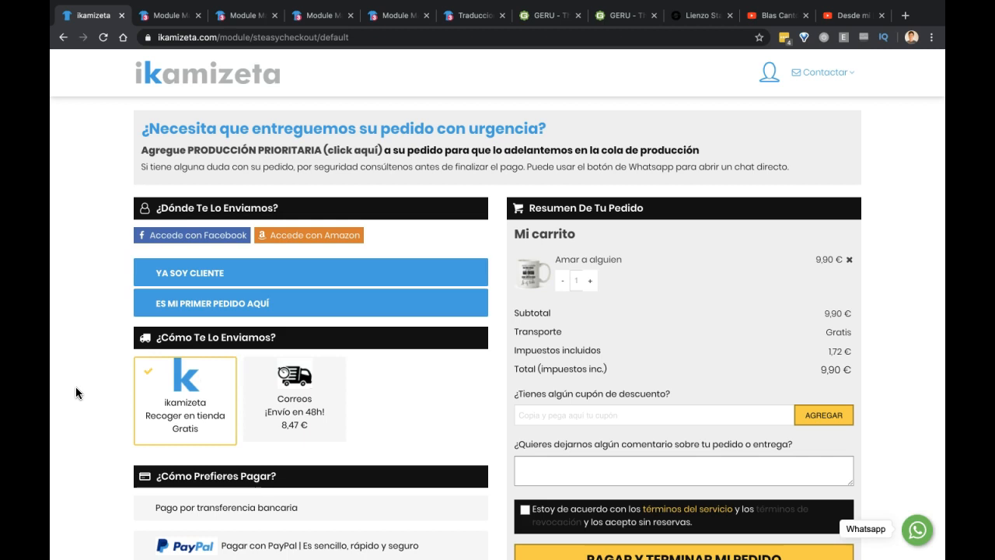
Step: Open the Transporte > Transportistas carriers list in a new admin tab
left_click(165, 18)
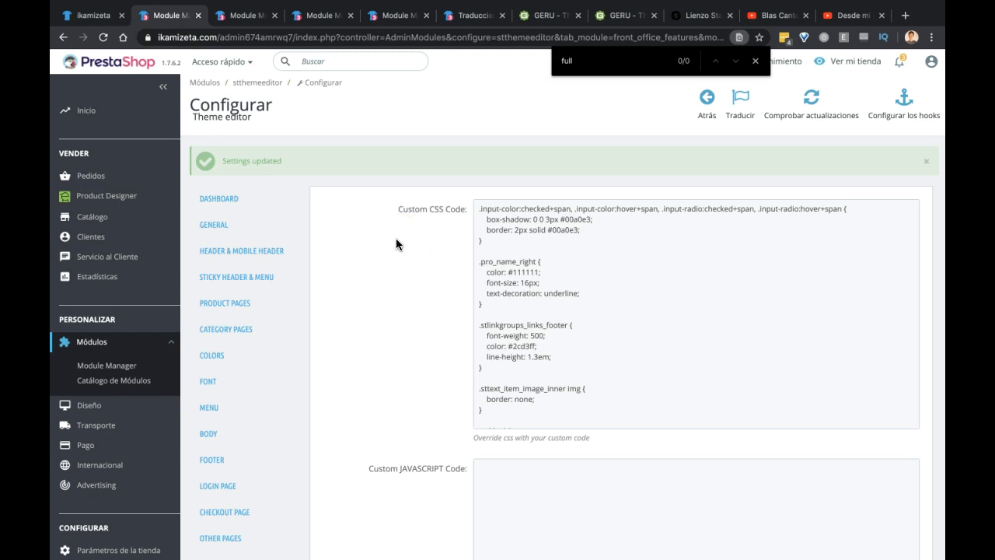
left_click(244, 17)
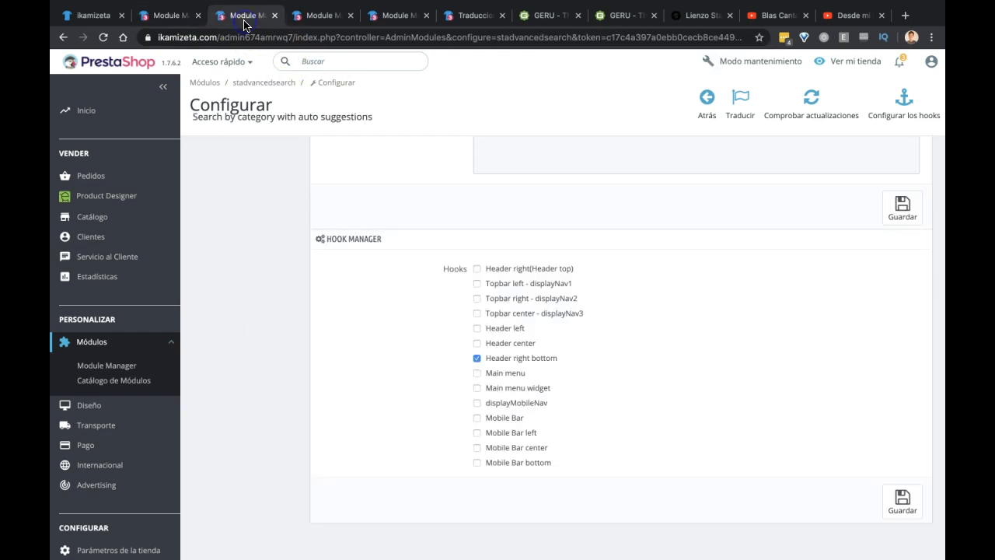
scroll(393, 303, "up", 10)
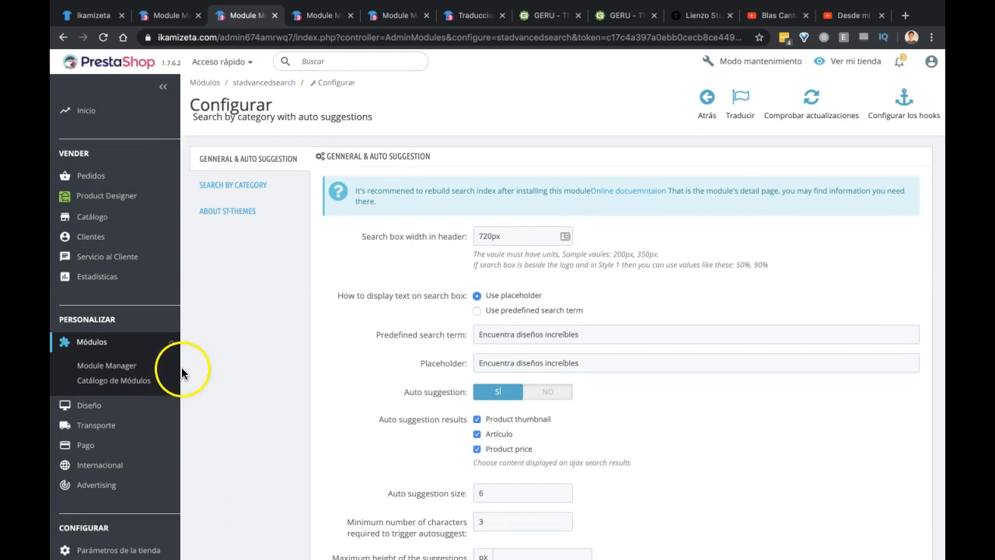
left_click(100, 432)
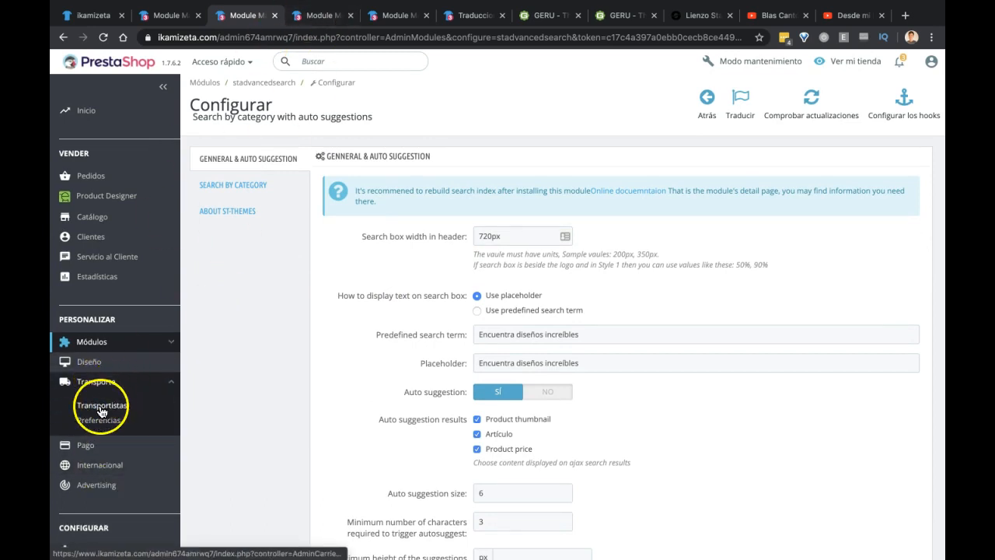
left_click(101, 405, "super")
left_click_drag(299, 16, 167, 16)
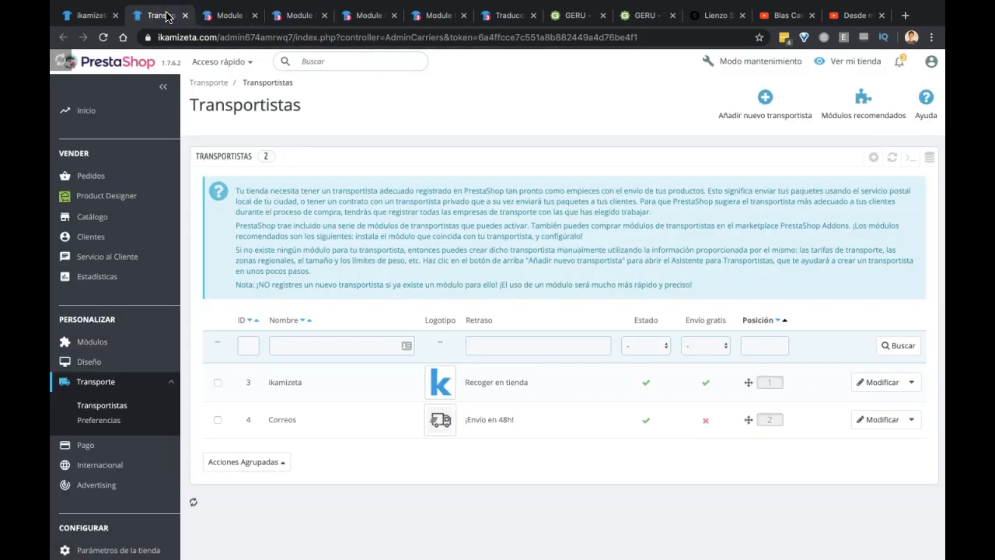
Step: Open the Ubicaciones Geográficas zones page in another new tab
scroll(76, 267, "down", 1)
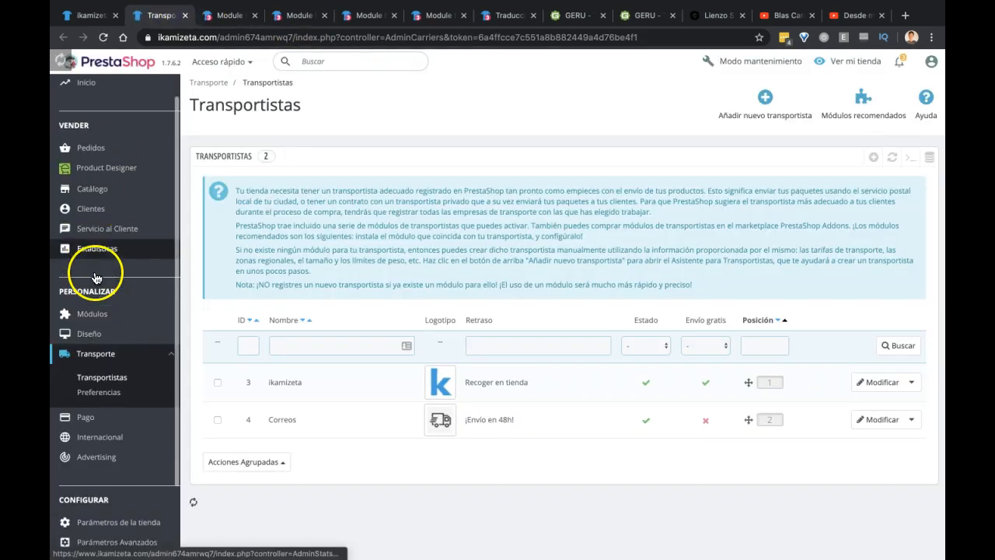
mouse_move(120, 445)
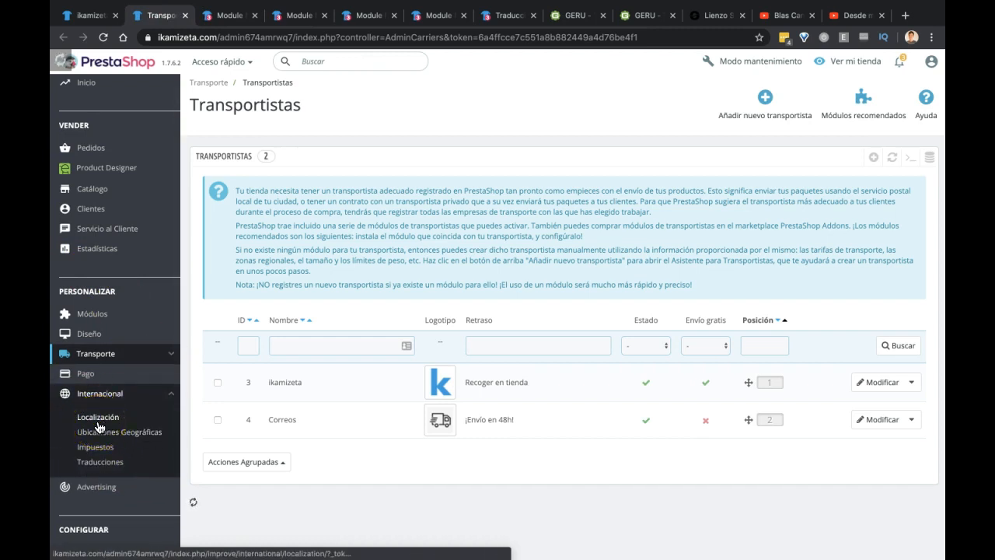
left_click(124, 436, "super")
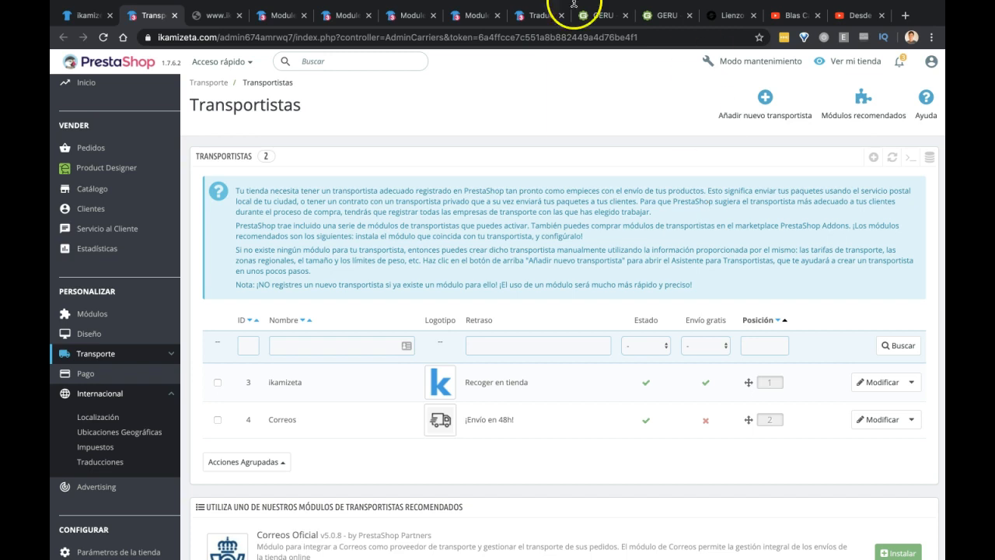
Step: Reload the failed Zonas tab and start a new zone with 'Añadir nueva zona'
left_click(202, 16)
key("super+r")
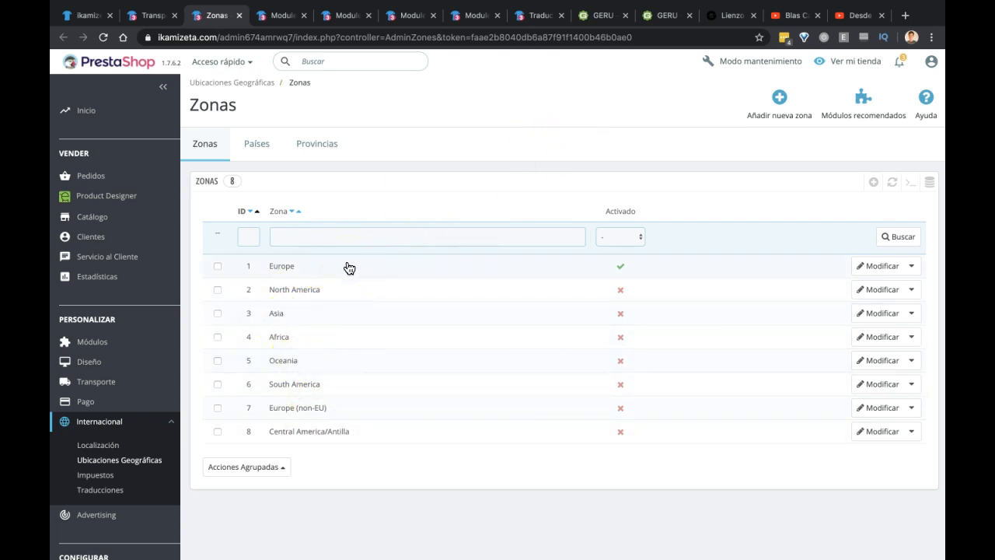
left_click(612, 220)
left_click(694, 206)
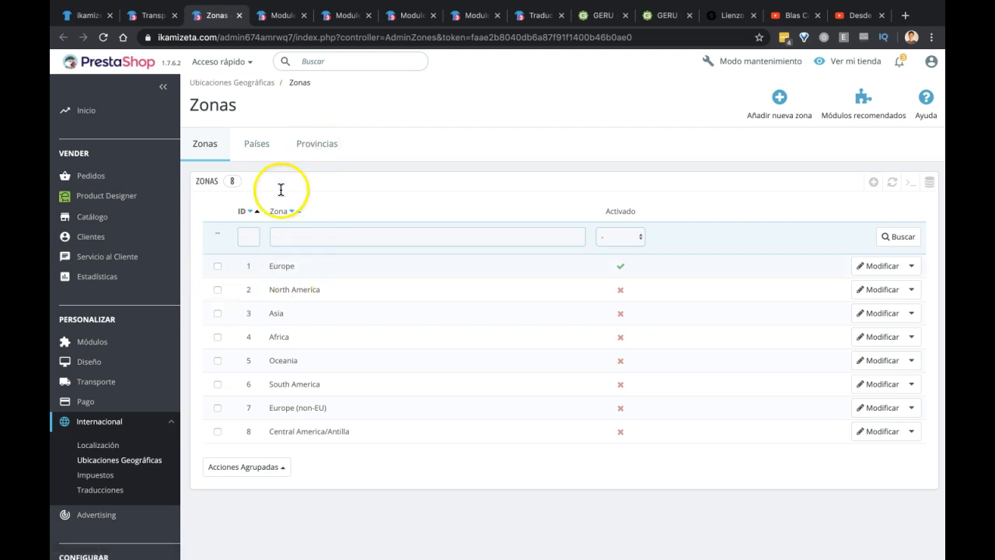
left_click(874, 183)
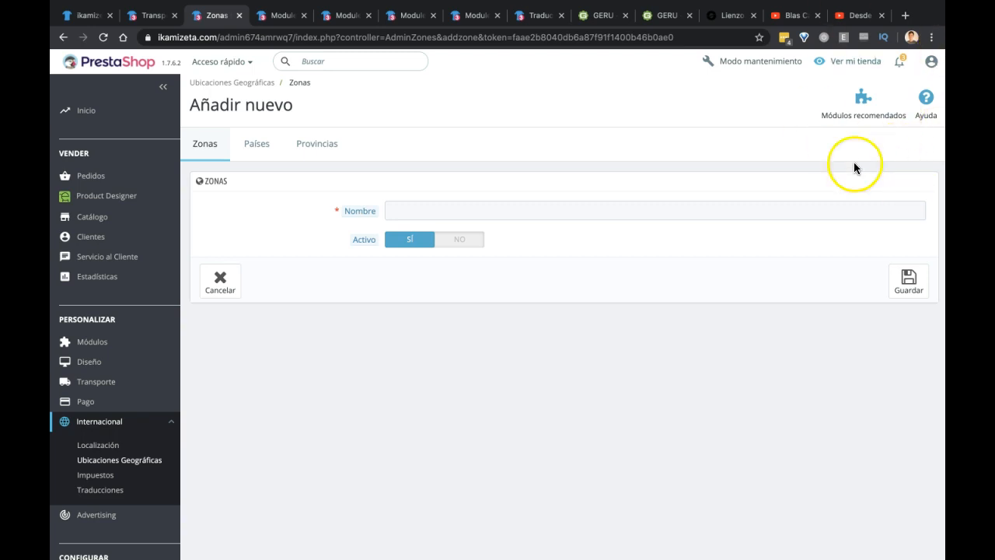
left_click(574, 207)
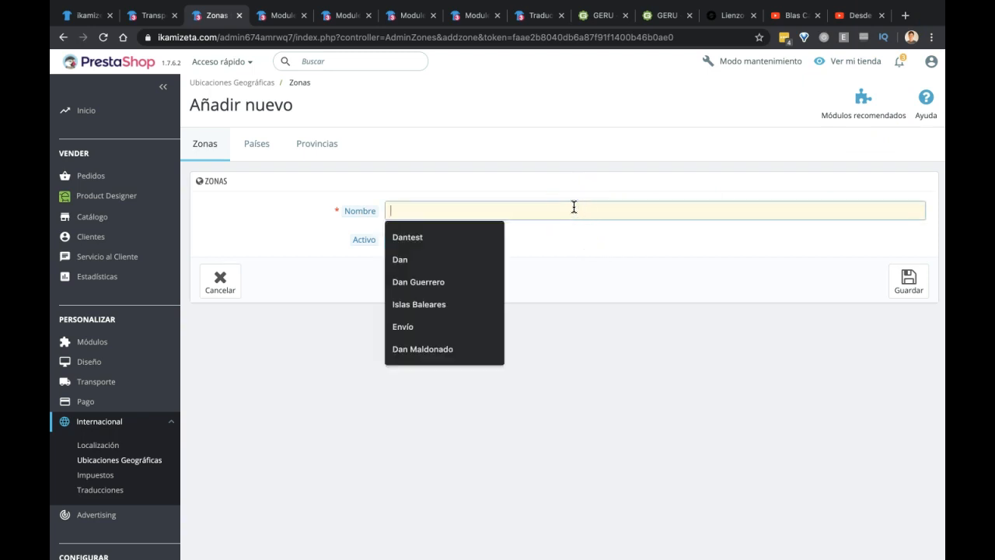
Step: Create and save the zone 'Islas y fuera de la Península', then go to Países
type("Islas y ")
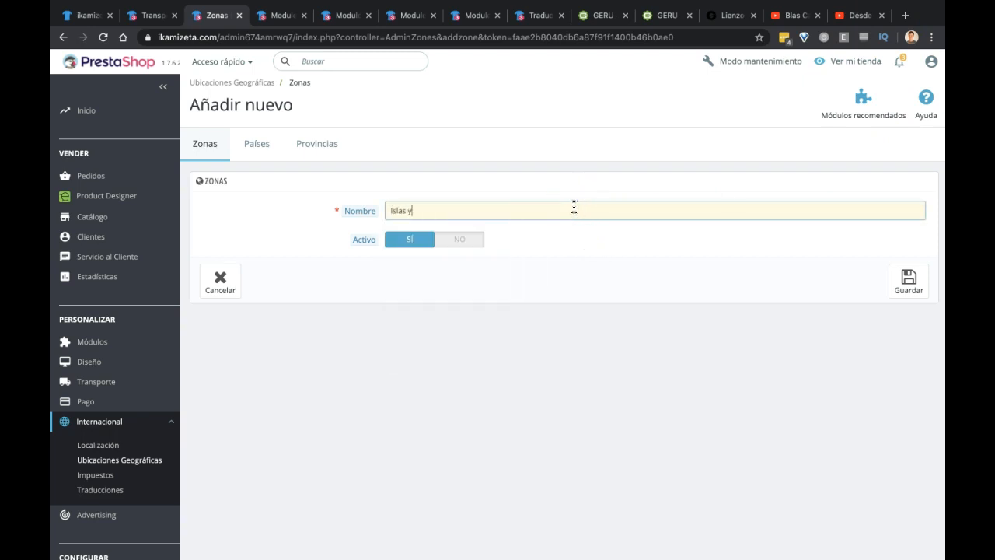
type("fuera de la Península")
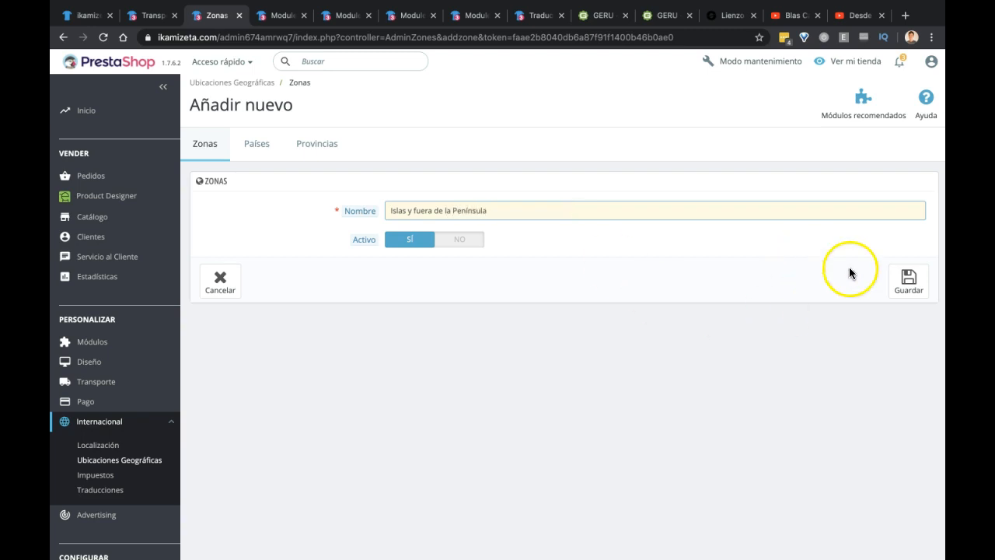
left_click(907, 288)
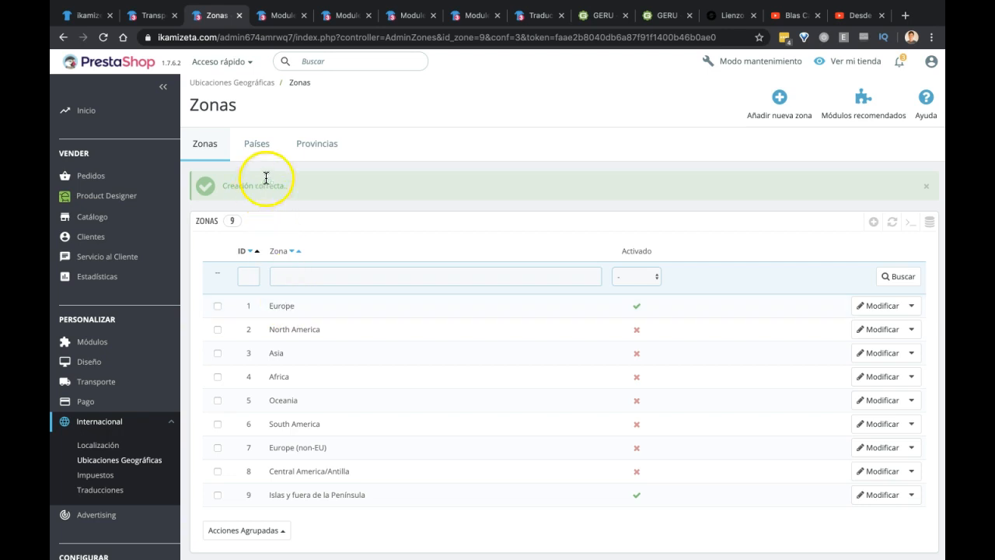
left_click(253, 142)
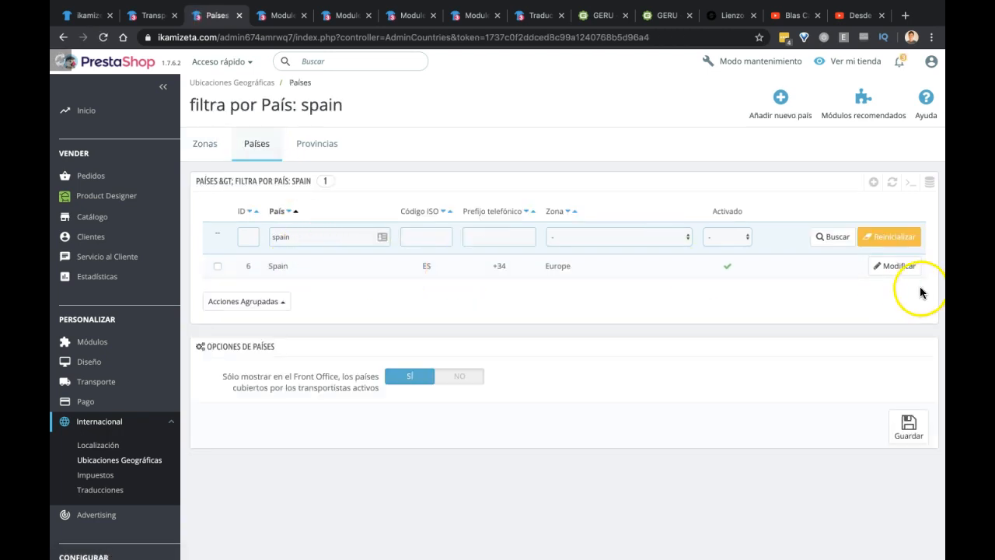
Step: Look over Spain's country settings without changes, then go to the Provincias list
left_click(888, 269)
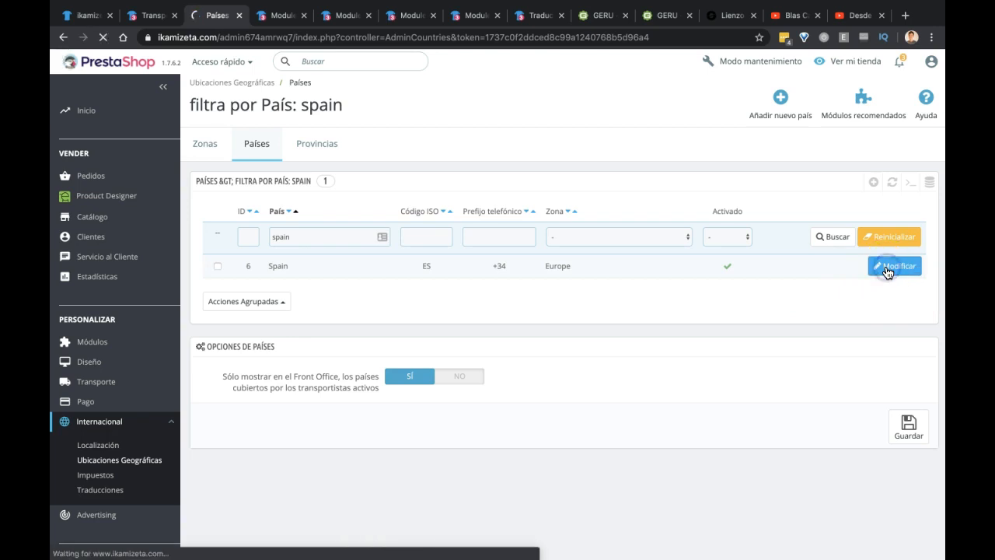
scroll(267, 378, "down", 5)
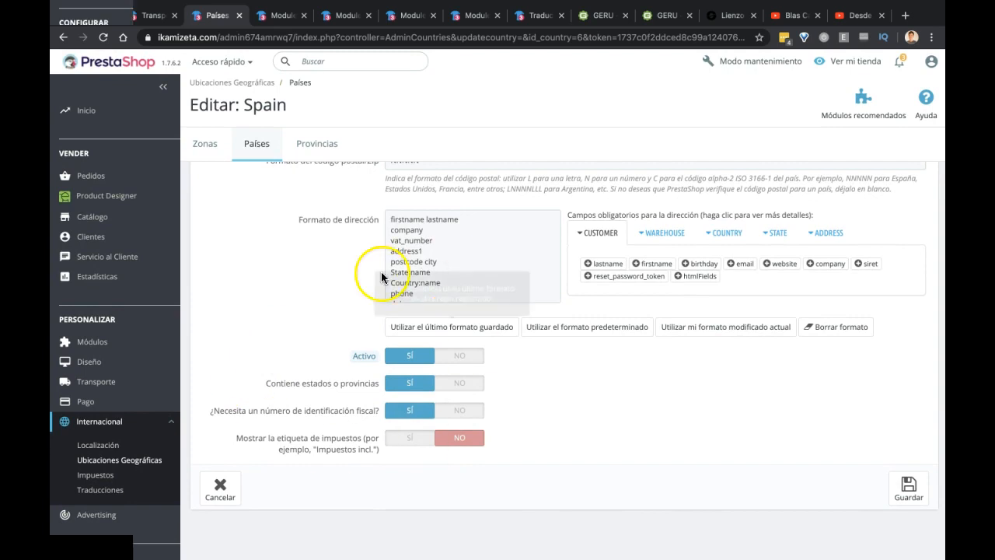
scroll(306, 268, "up", 5)
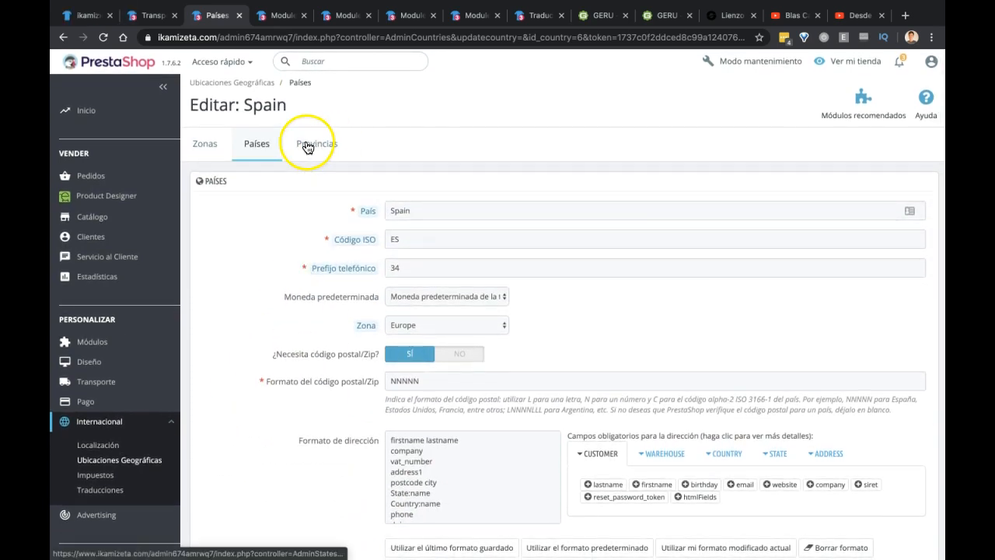
left_click(310, 146)
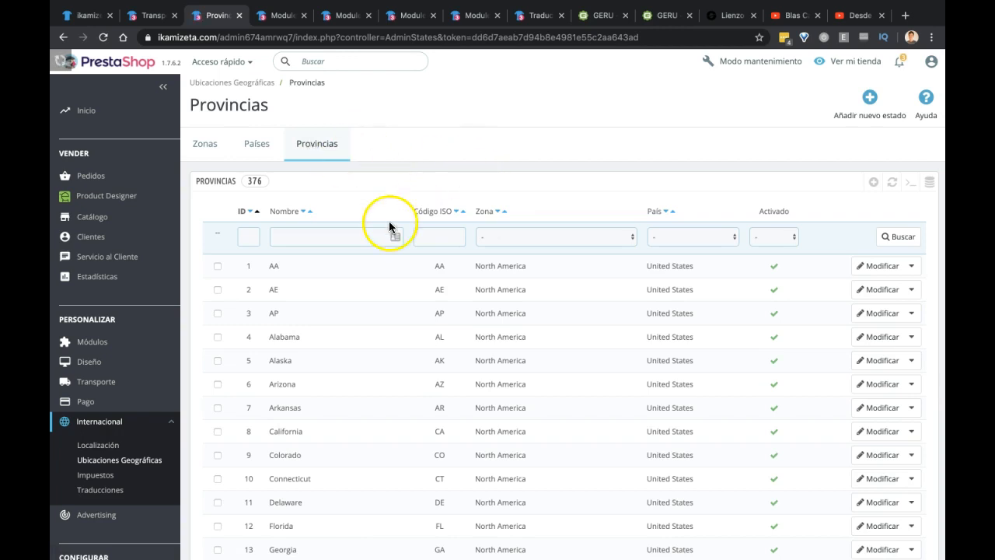
Step: Filter provinces by 'las palmas' and assign Las Palmas to Islas y fuera de la Península
left_click(335, 234)
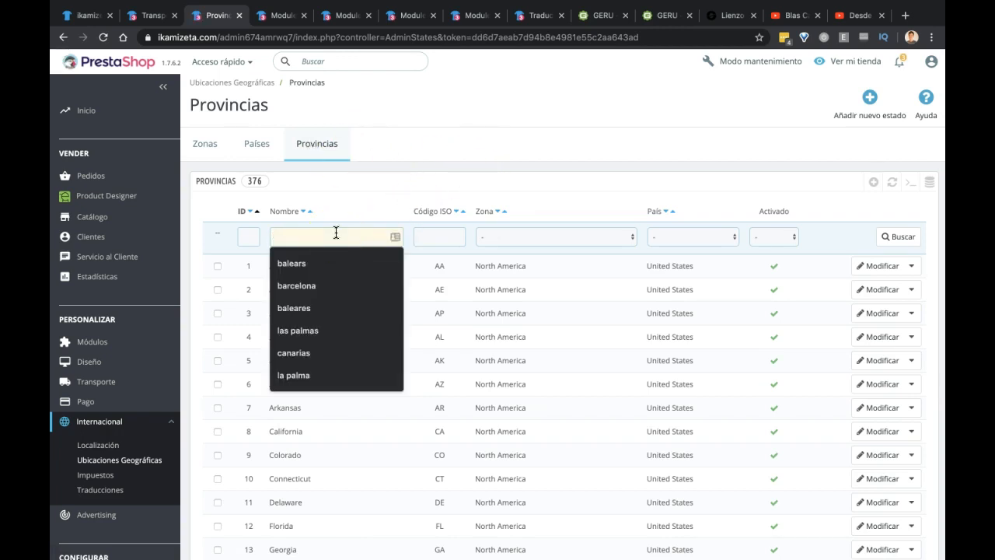
type("las palmas")
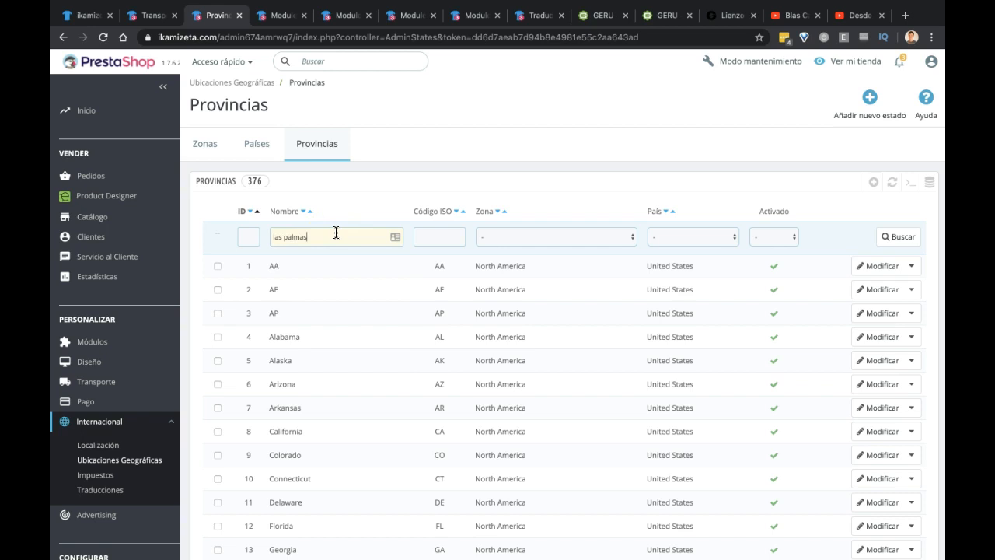
key("Return")
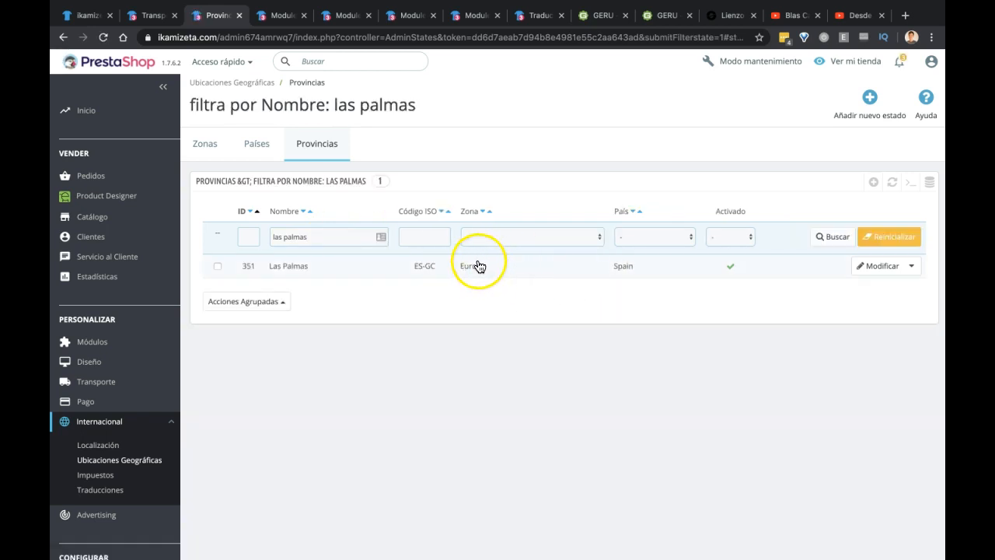
left_click(869, 270)
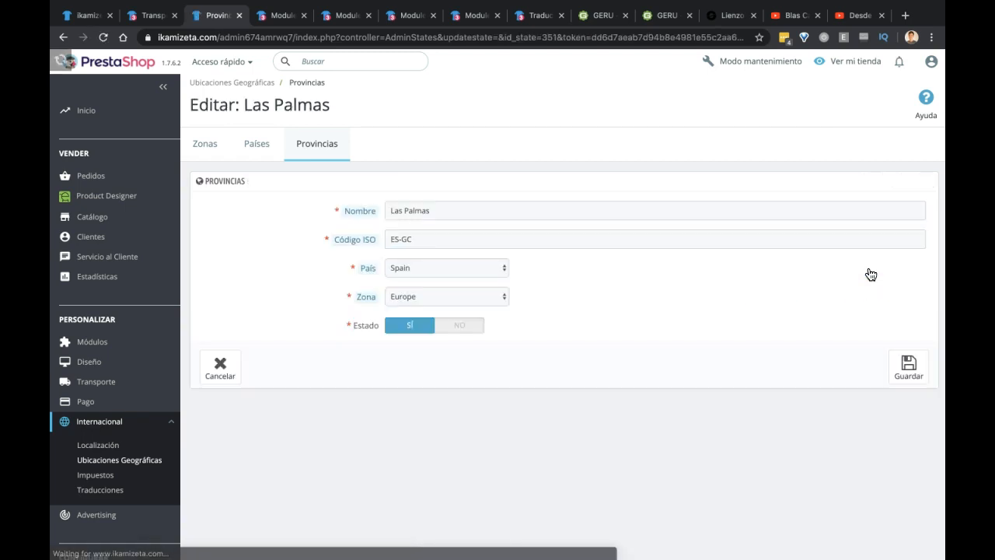
left_click(425, 305)
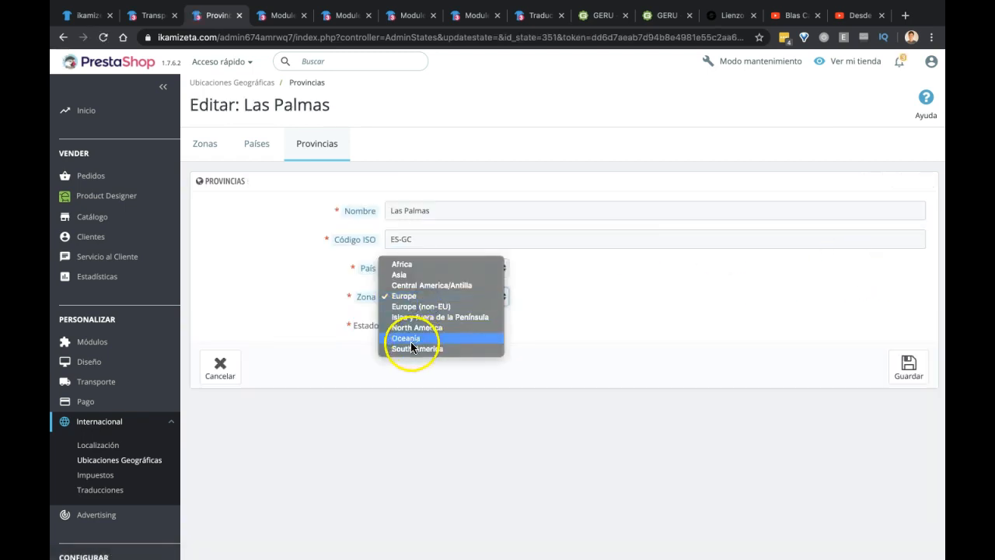
left_click(410, 316)
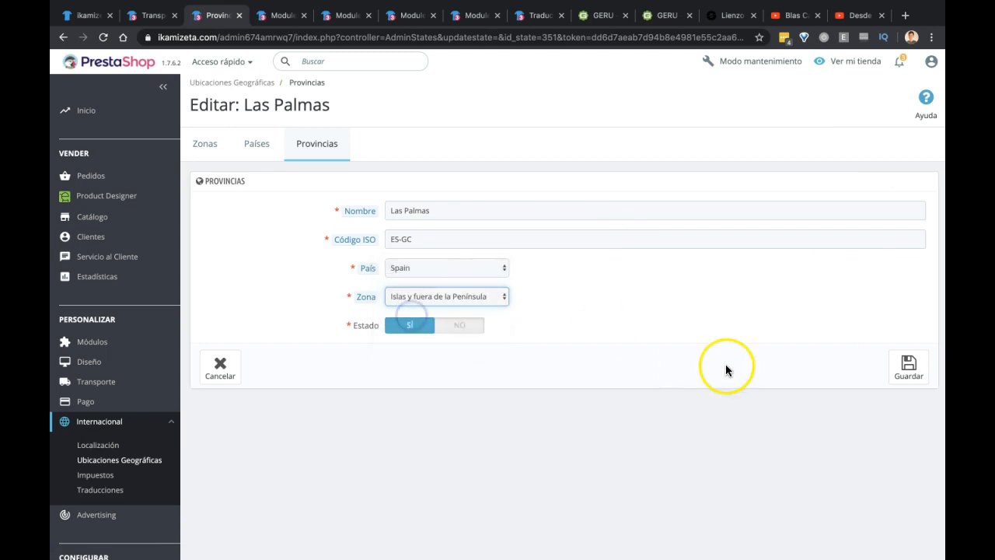
left_click(921, 369)
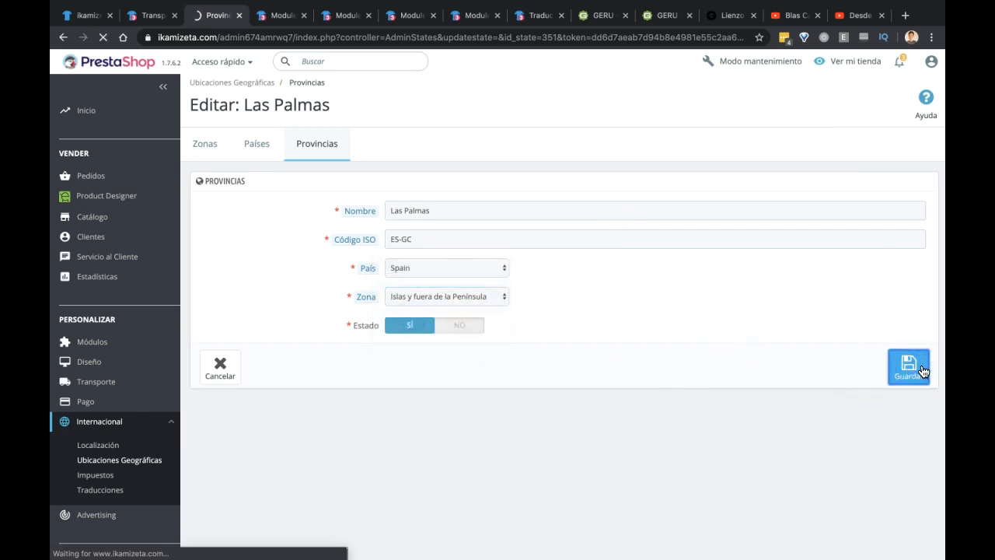
left_click(332, 283)
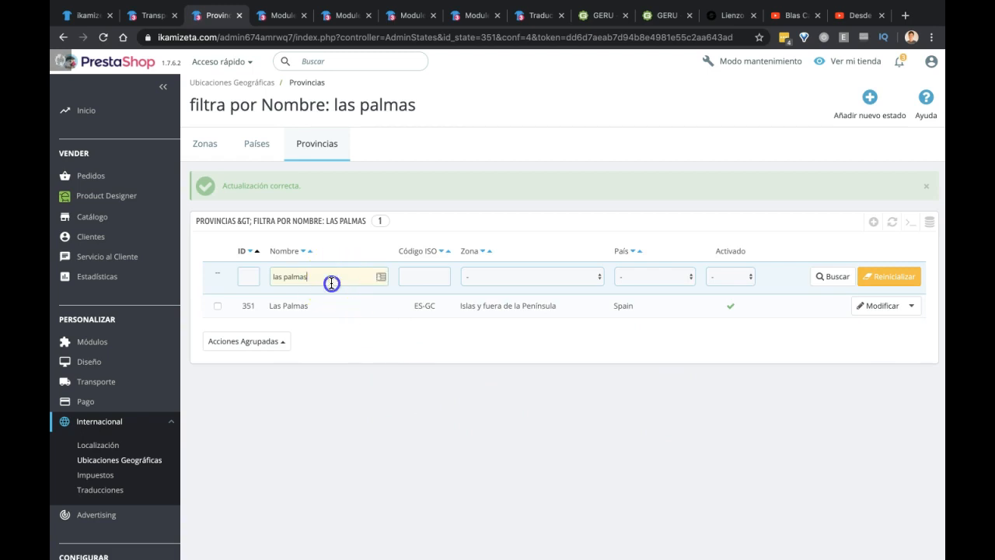
Step: Filter by 'tenerife' and move Santa Cruz de Tenerife from Europe to Islas y fuera de la Península
key("ctrl+a")
type("teneri")
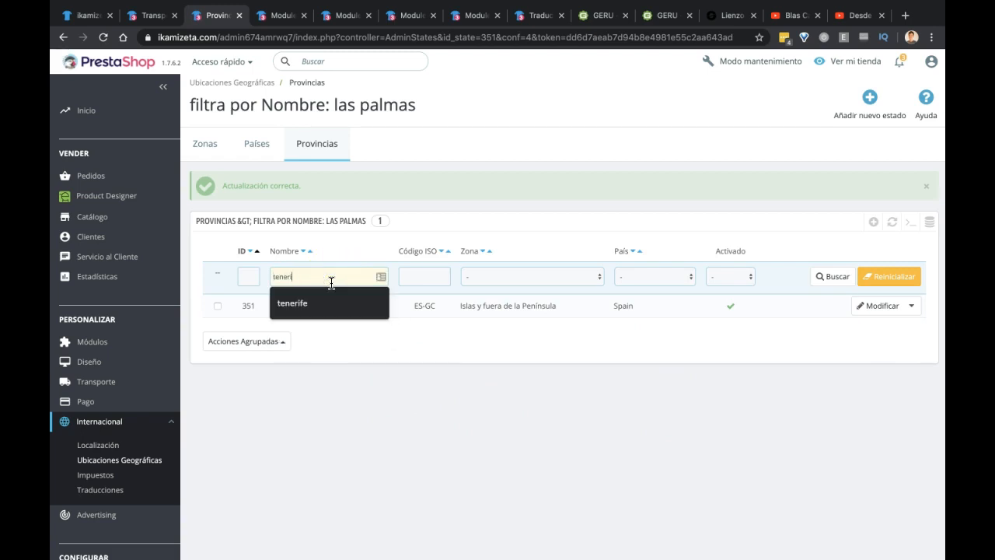
type("fe")
key("Return")
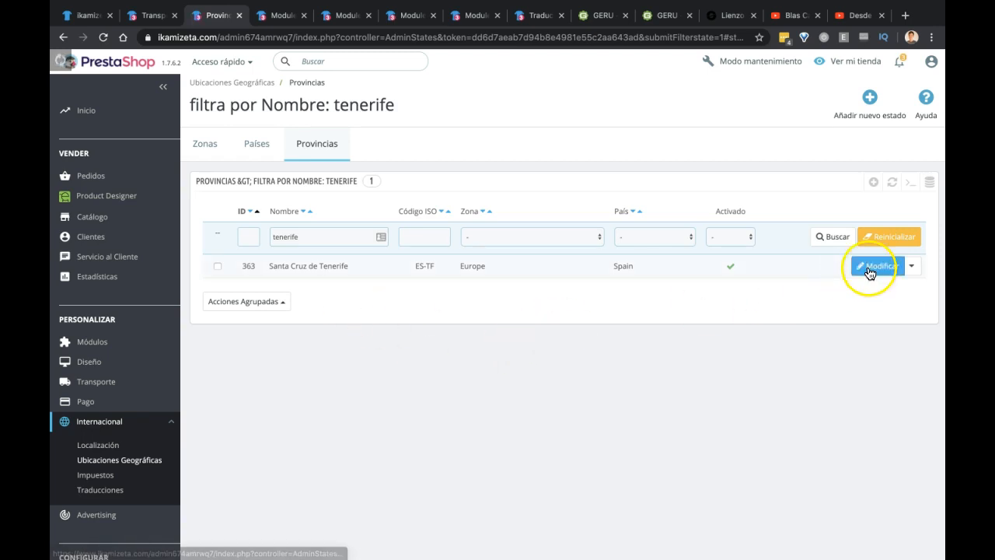
left_click(869, 266)
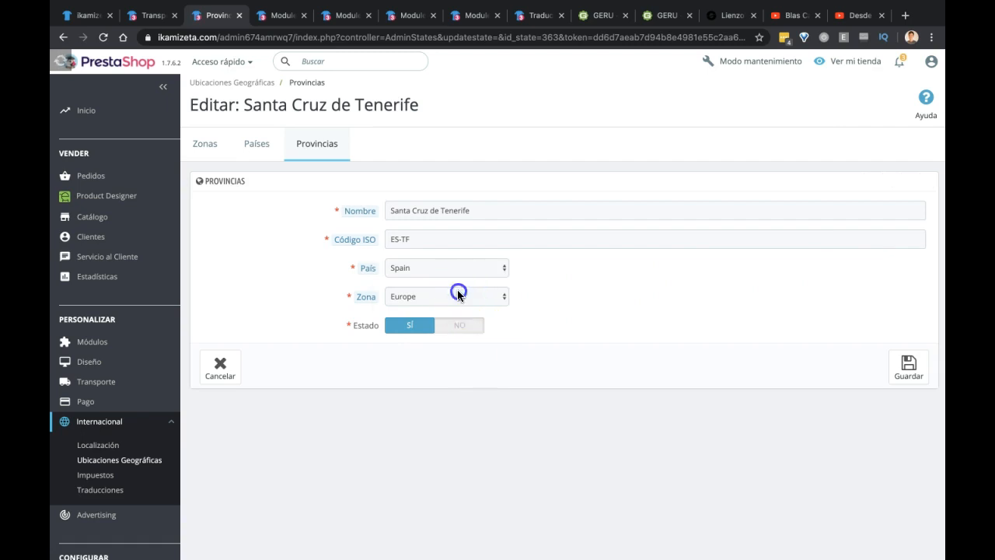
left_click(458, 294)
left_click(420, 316)
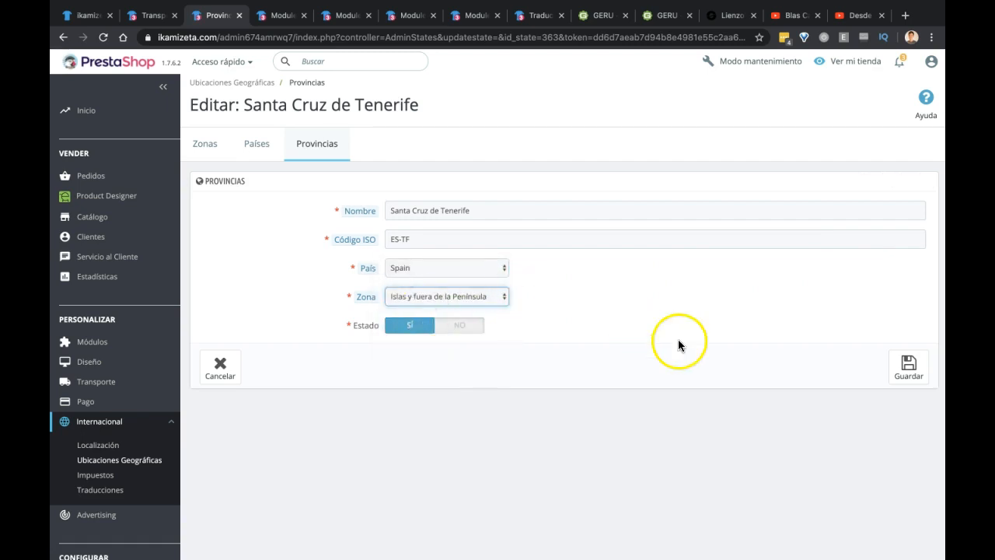
left_click(910, 362)
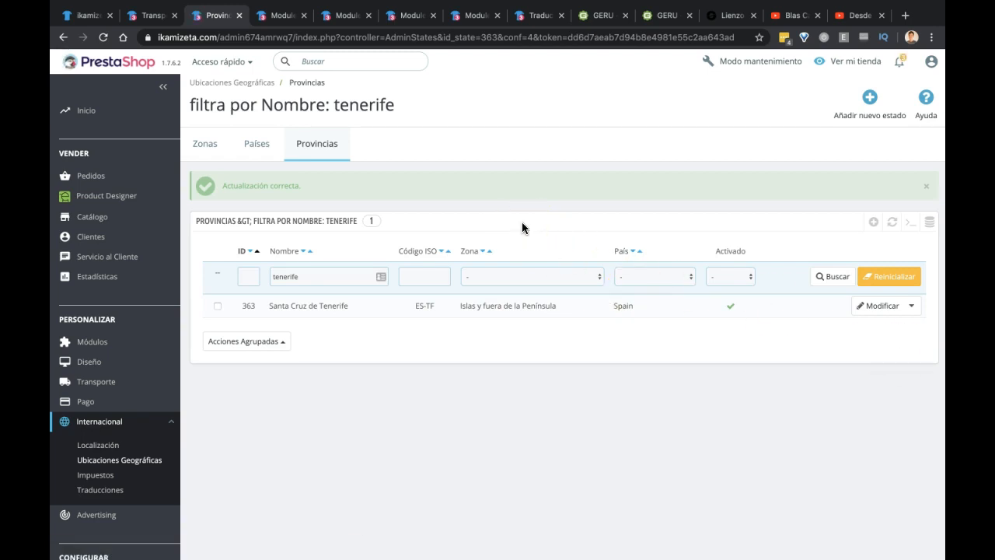
Step: Find Balears by filtering 'Balear' and assign it to Islas y fuera de la Península
left_click(325, 277)
double_click(325, 278)
type("Mallorca")
key("Return")
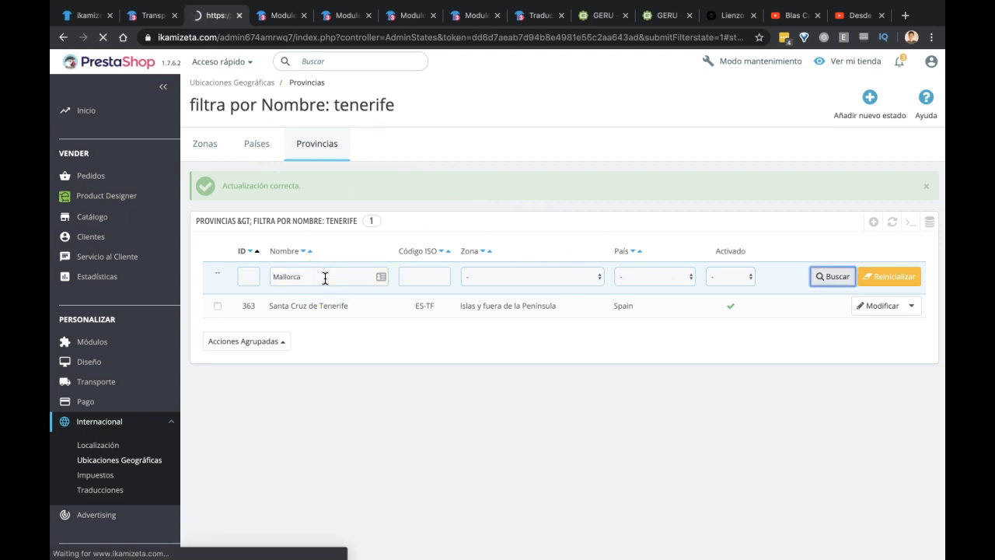
double_click(325, 240)
type("Baleare")
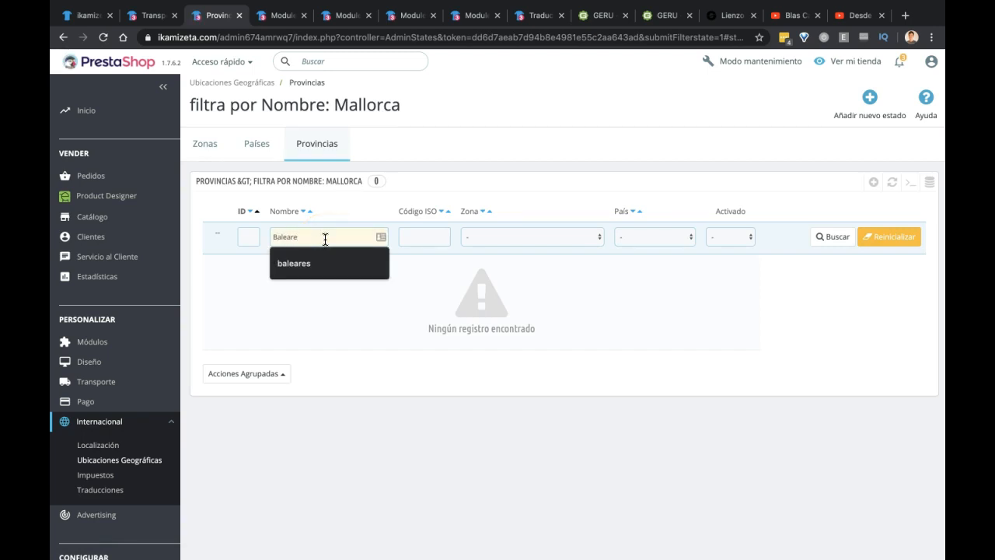
type("s")
key("Return")
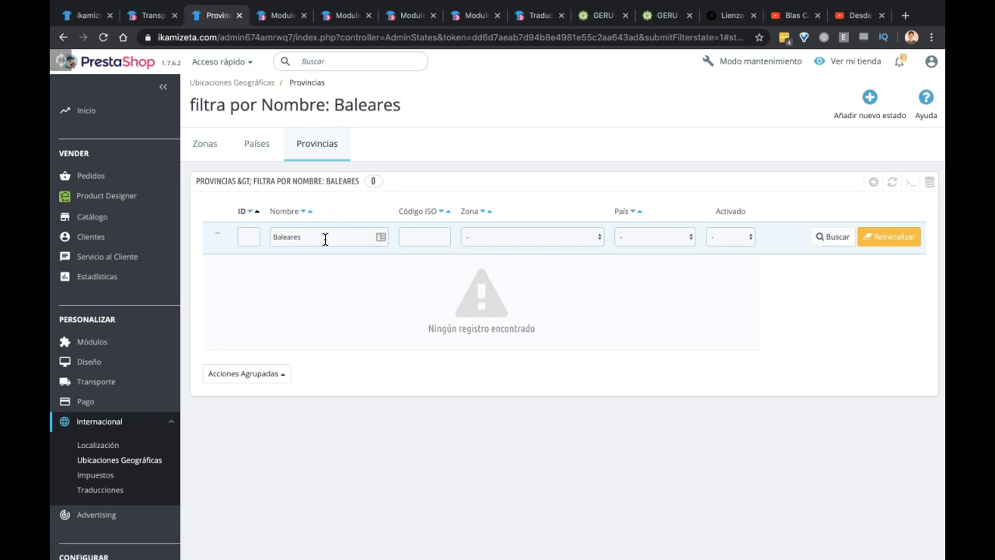
left_click(312, 242)
key("BackSpace")
key("BackSpace")
key("Return")
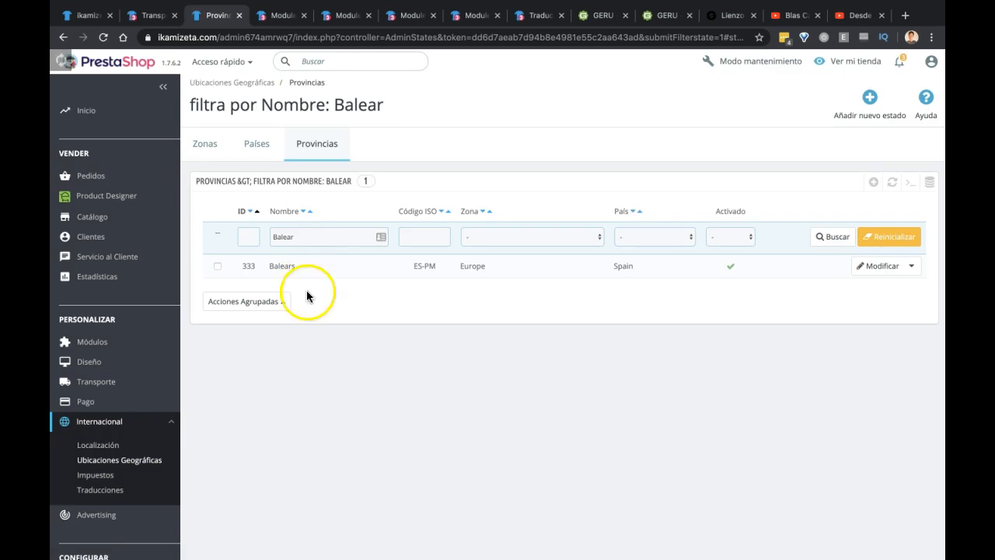
left_click(870, 269)
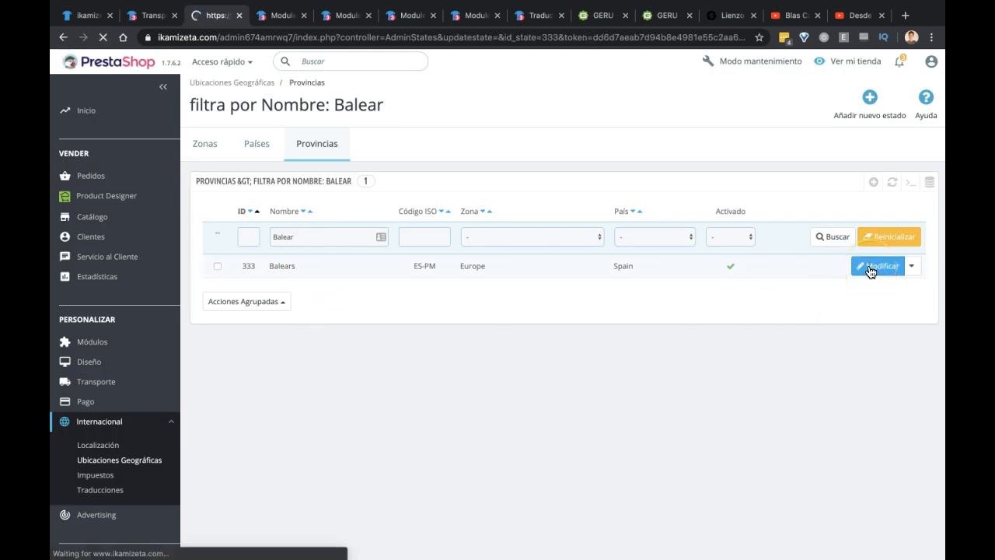
left_click(458, 303)
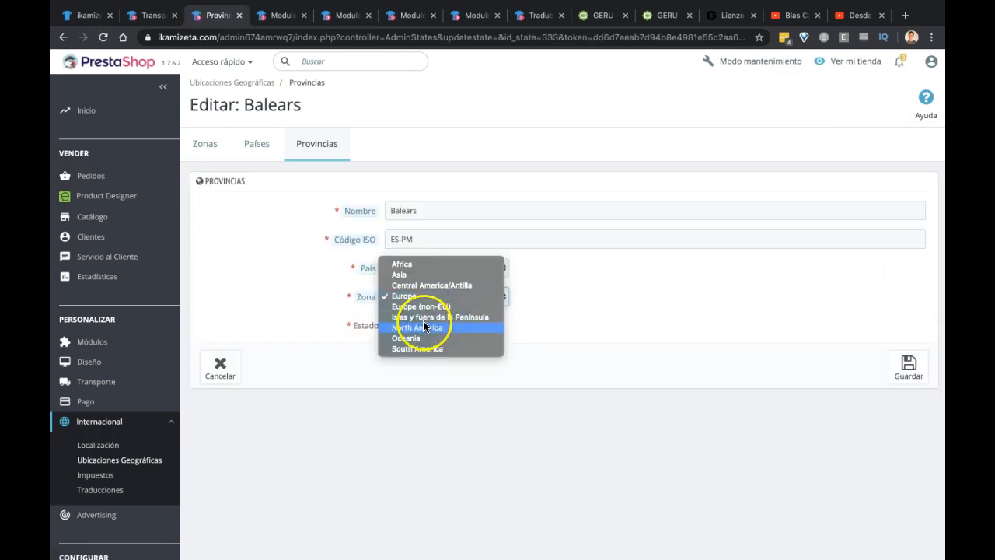
left_click(424, 317)
left_click(907, 365)
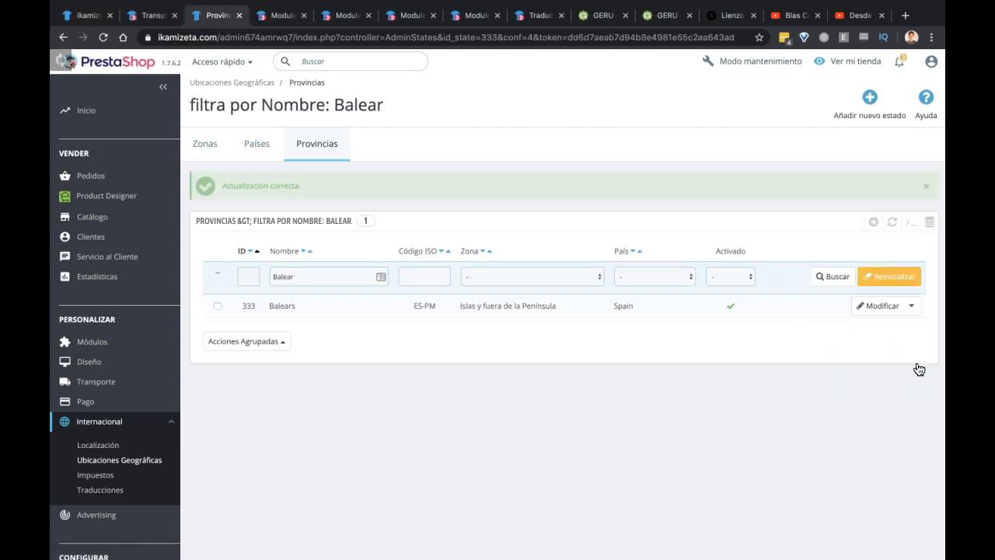
Step: Filter by 'Ceuta' and assign Ceuta to the Islas y fuera de la Península zone
left_click(317, 277)
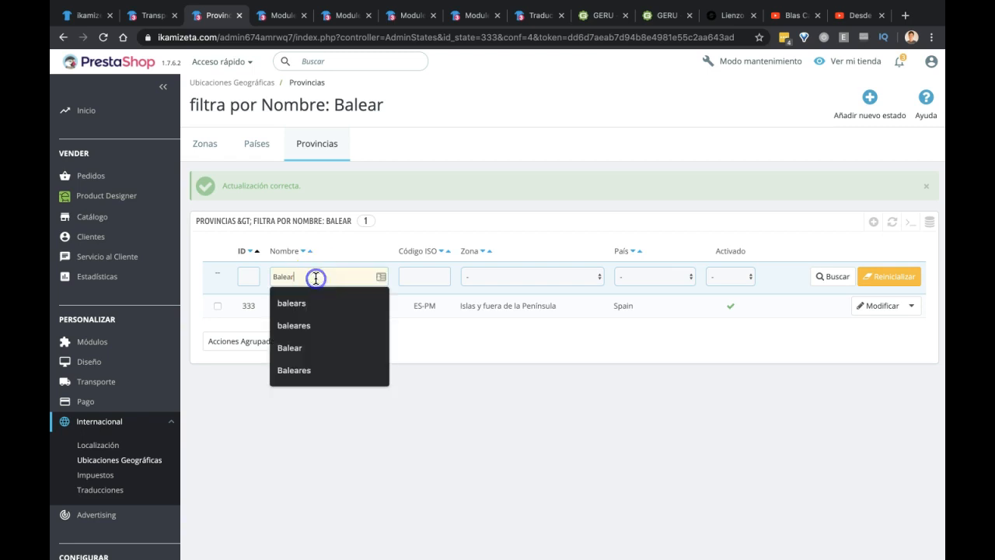
left_click(257, 149)
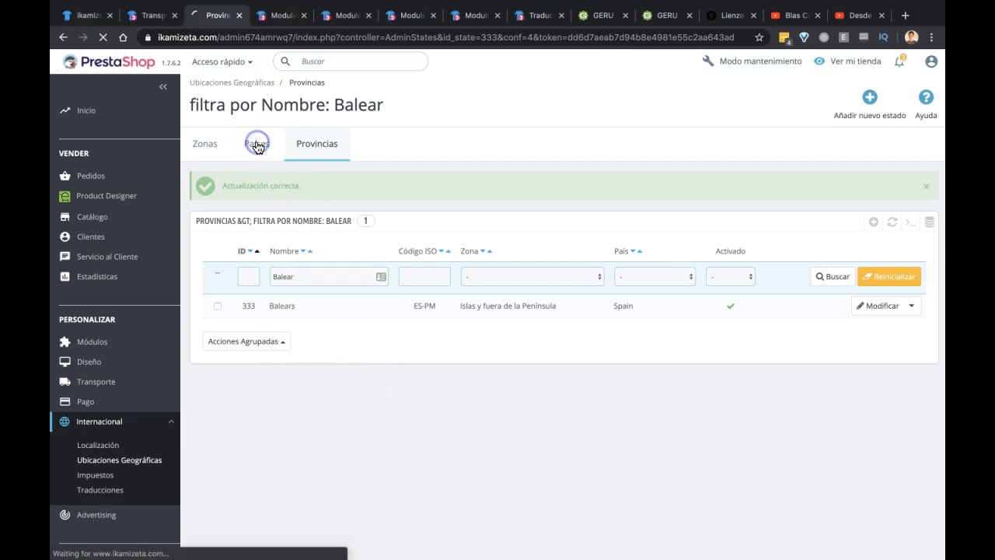
left_click(317, 148)
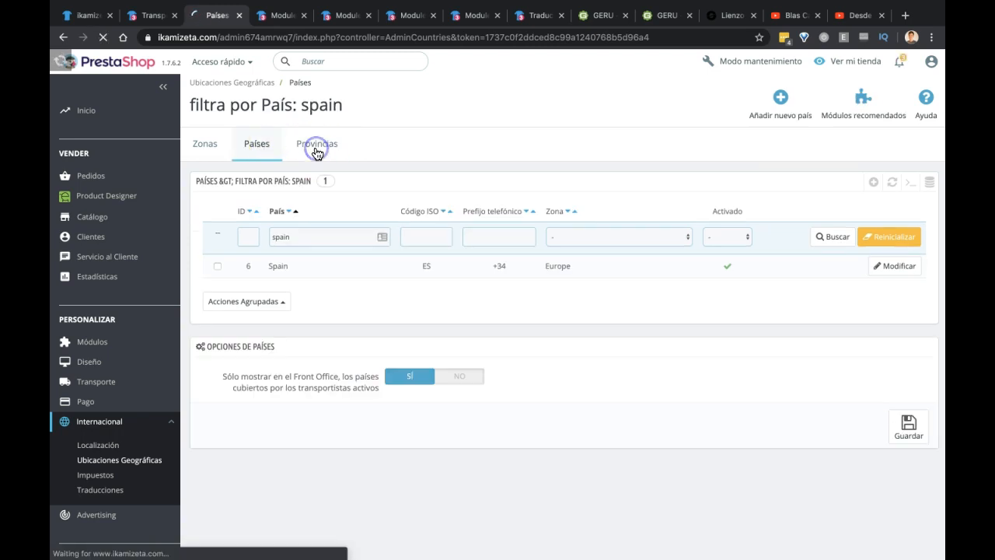
left_click(315, 235)
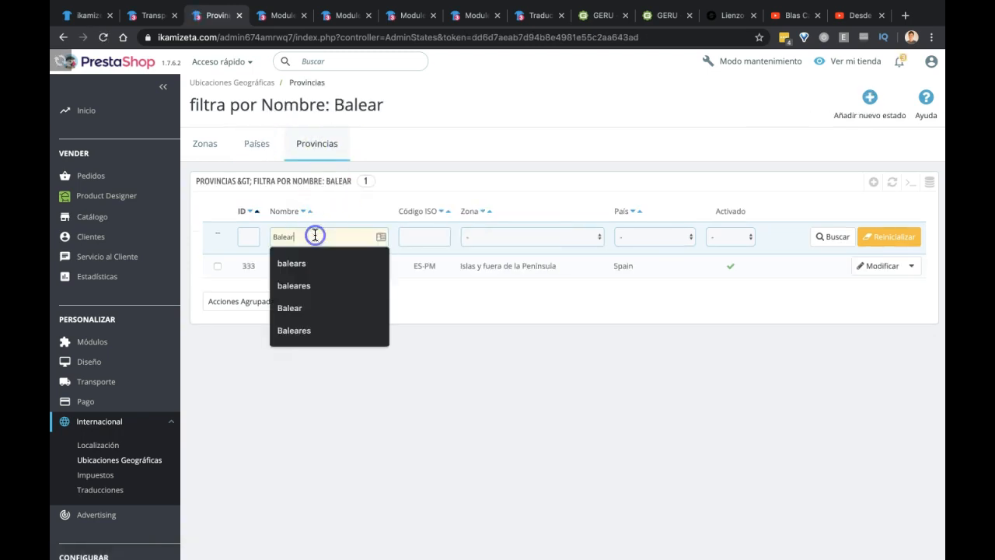
key("ctrl+a")
type("Ceut")
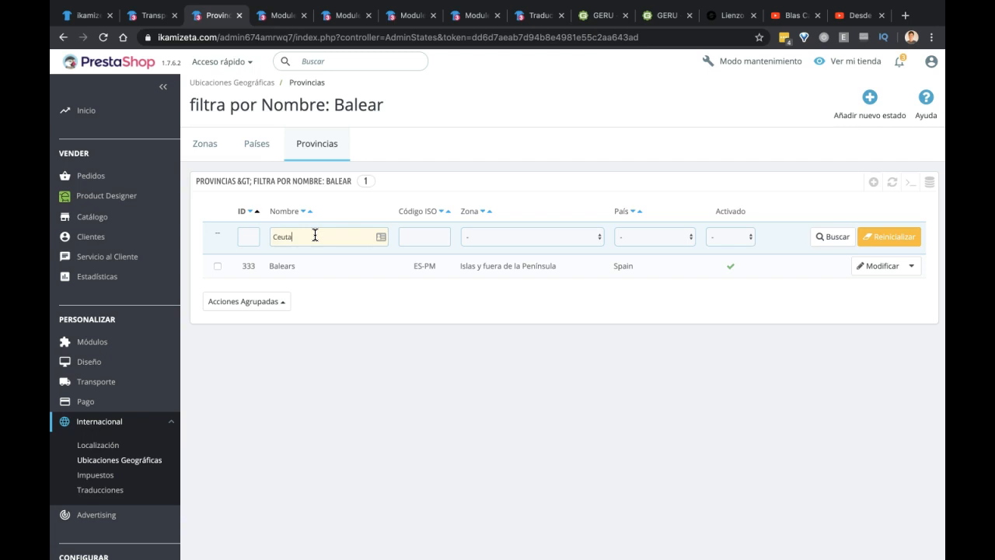
type("a")
key("Return")
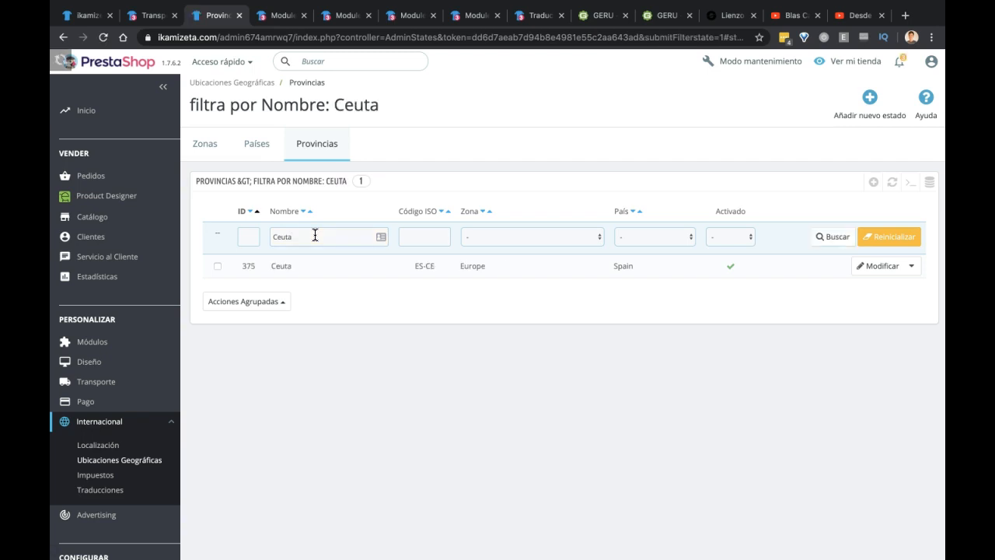
left_click(875, 273)
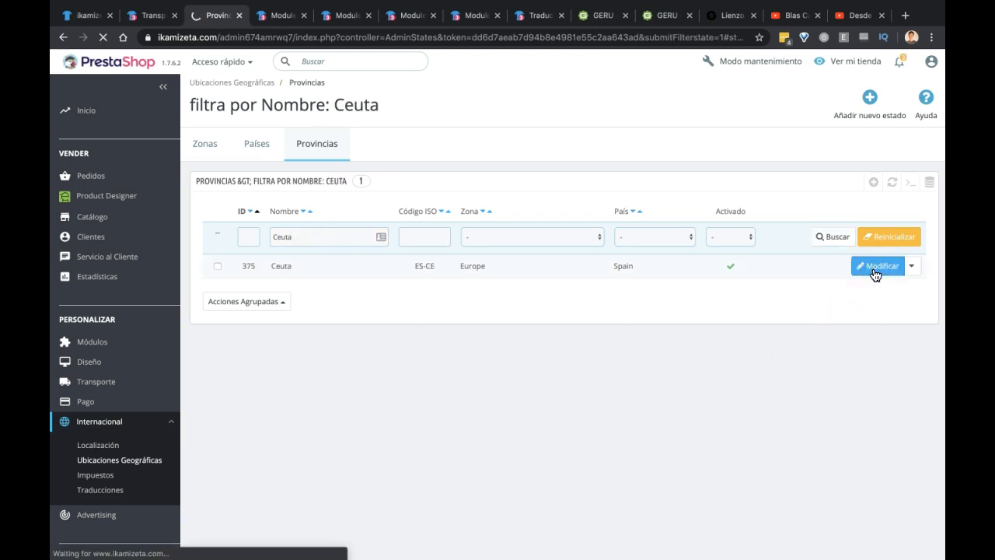
left_click(391, 296)
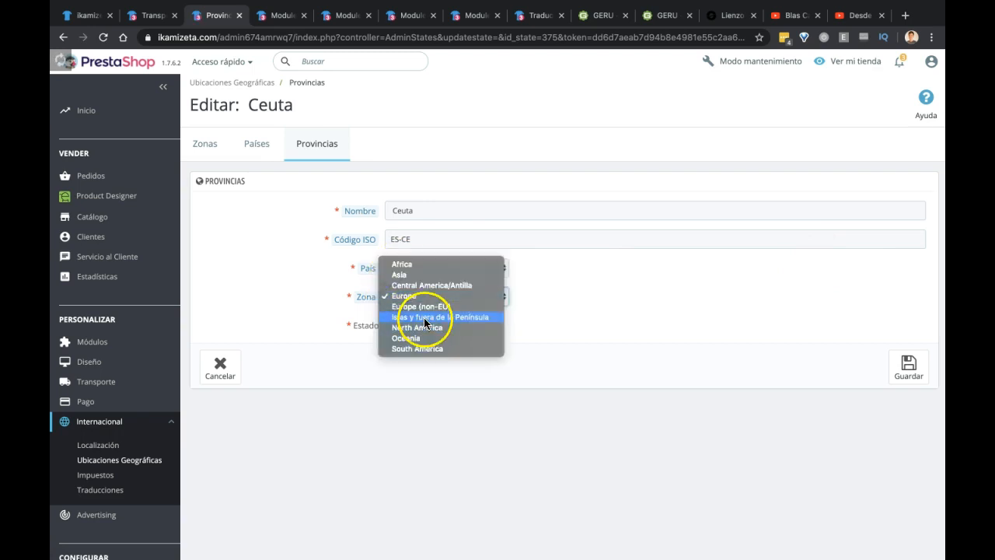
left_click(425, 317)
left_click(924, 371)
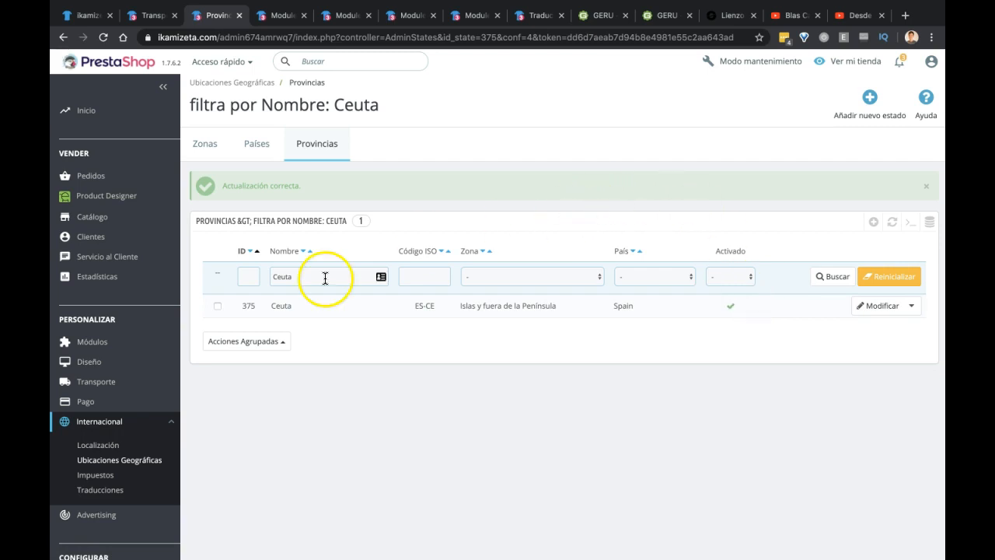
Step: Assign Melilla to the islands zone, then clear the name filter to list all provinces
type("Melilla")
key("Return")
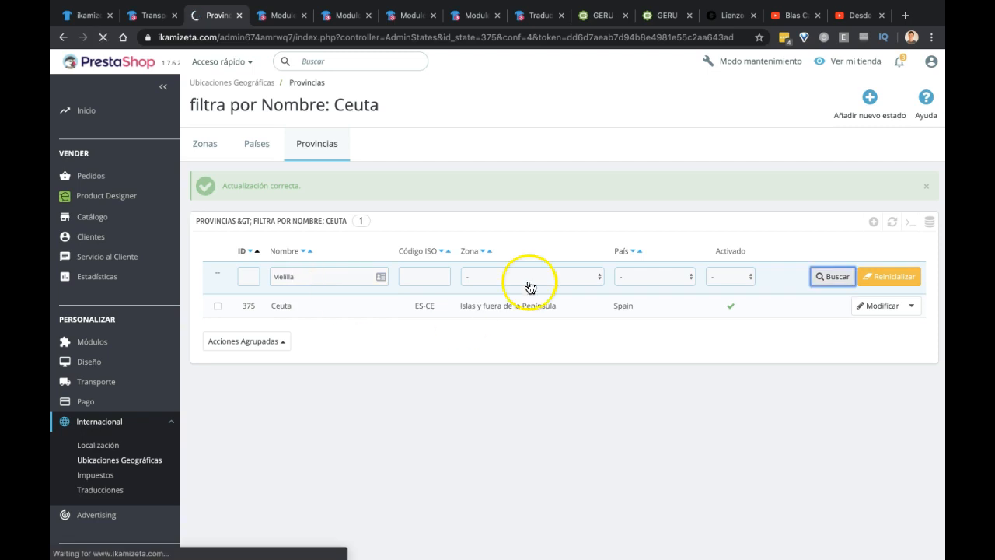
left_click(877, 268)
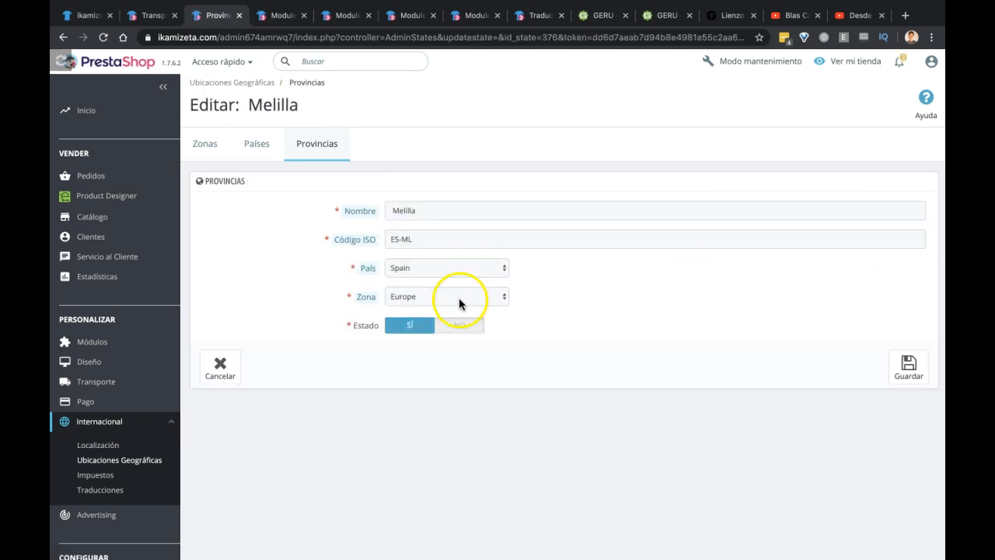
left_click(459, 302)
left_click(440, 316)
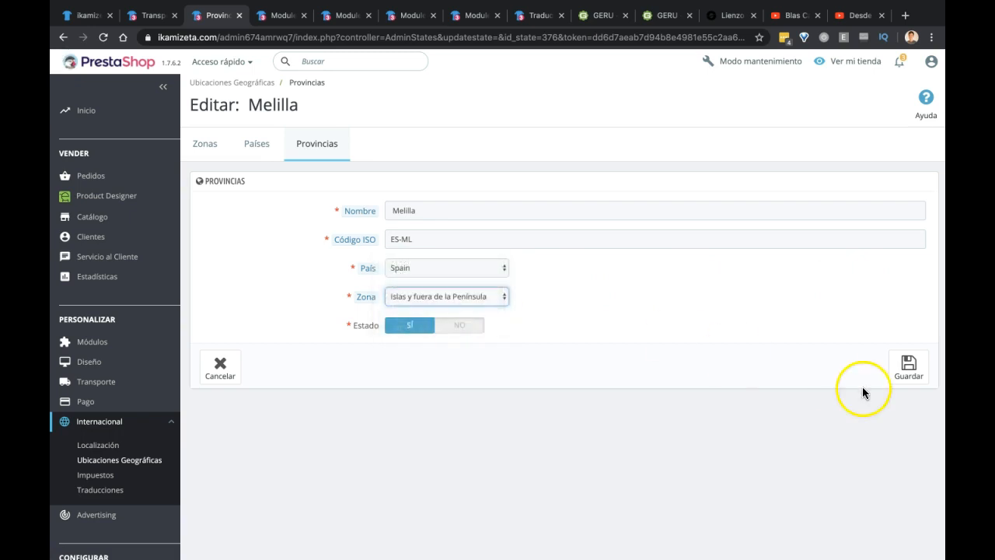
left_click(916, 365)
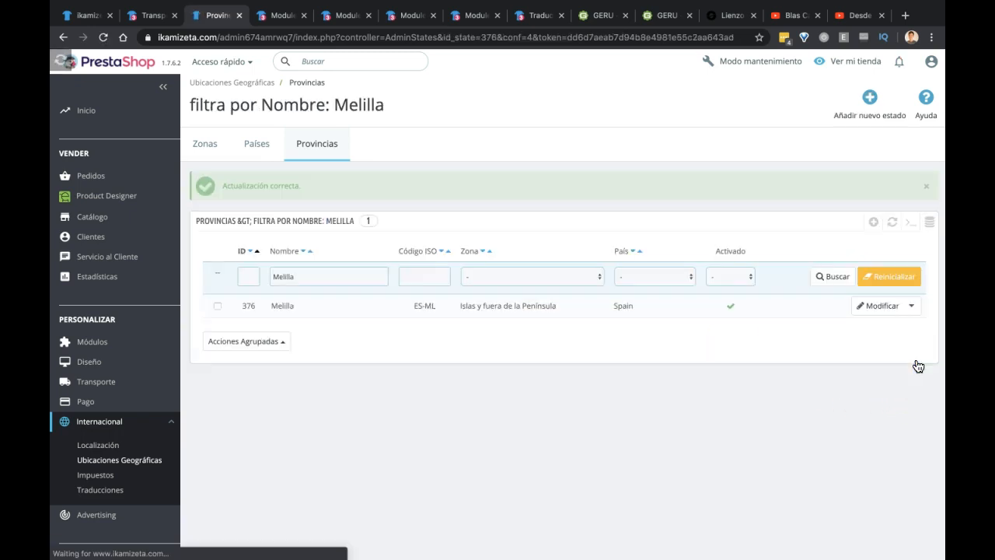
left_click(342, 279)
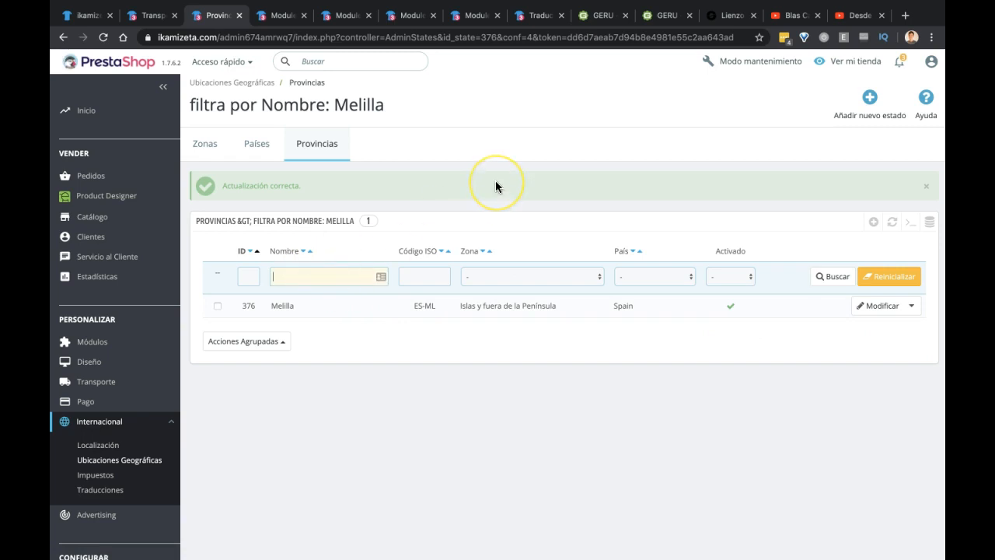
key("Return")
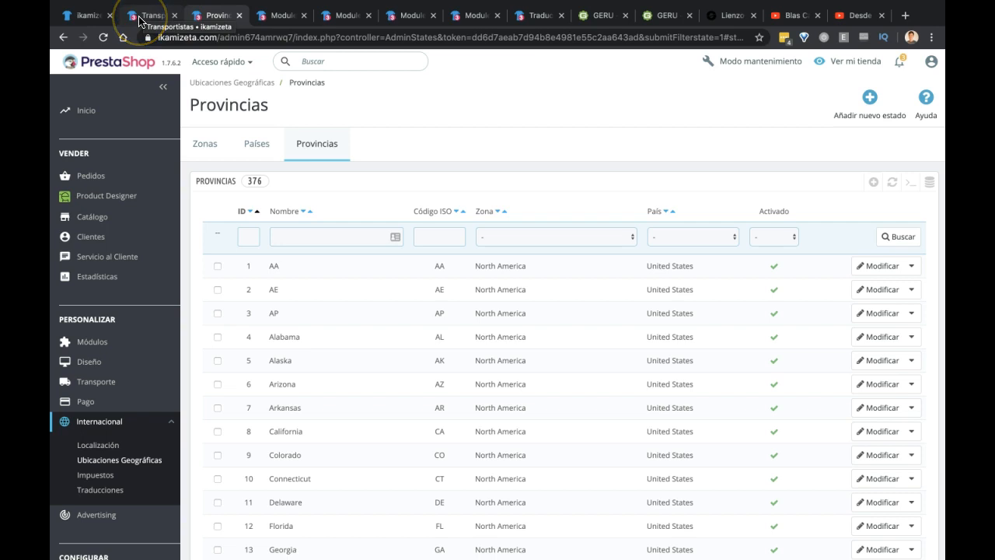
Step: Reload the storefront checkout and choose to order as a first-time customer
left_click(76, 15)
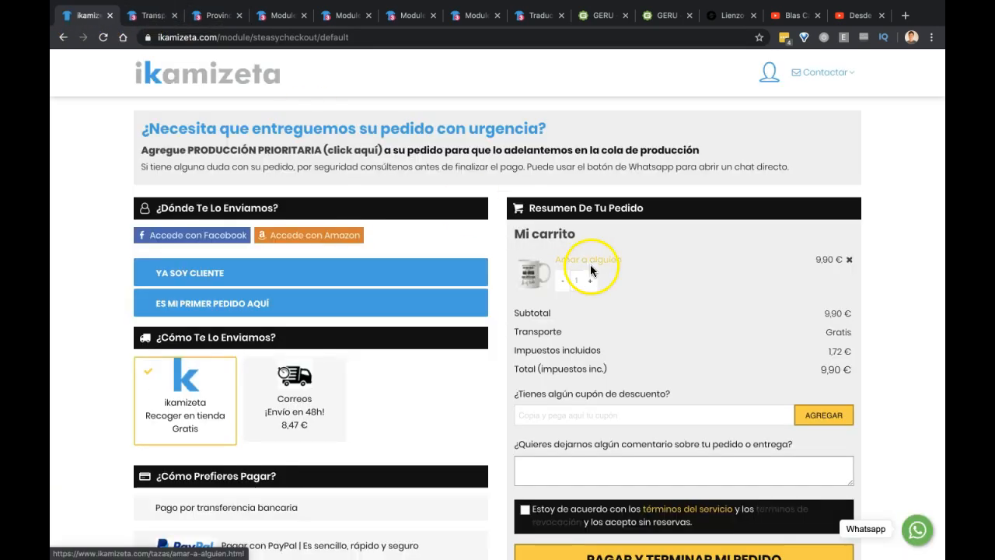
key("super+r")
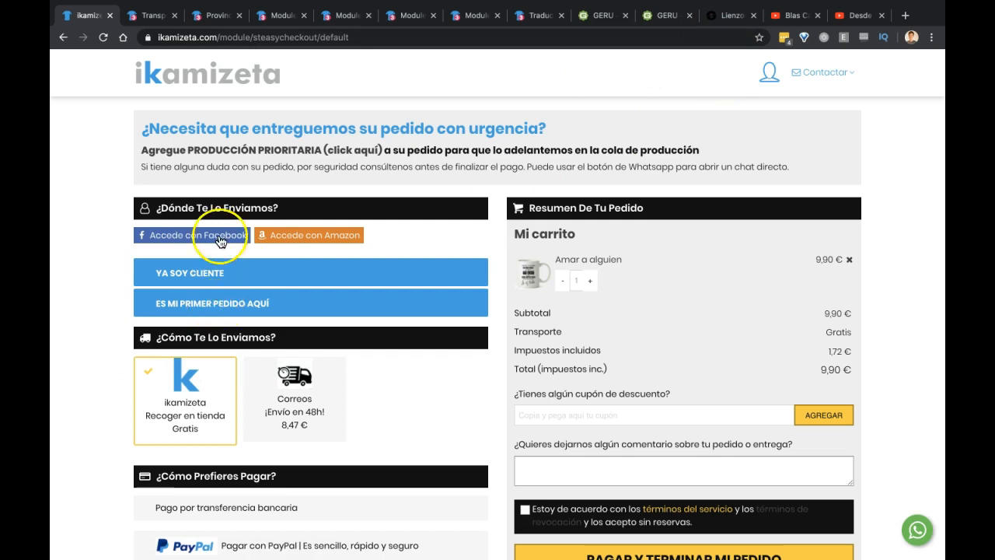
left_click(205, 309)
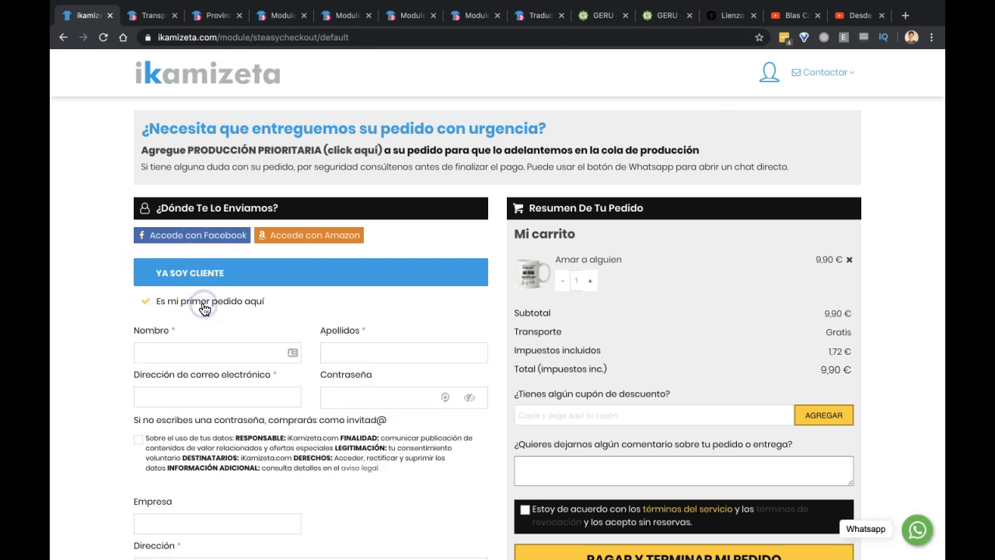
Step: Enter the test customer's first name, surname and saved e-mail, and tick the privacy consent
left_click(160, 344)
type("Dan")
key("Tab")
type("P")
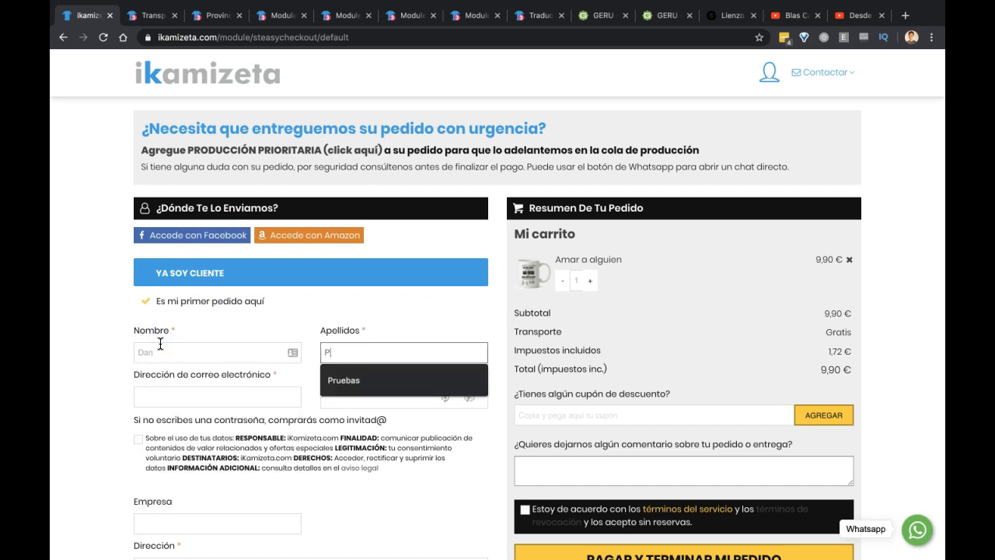
type("ruebaaas")
key("Tab")
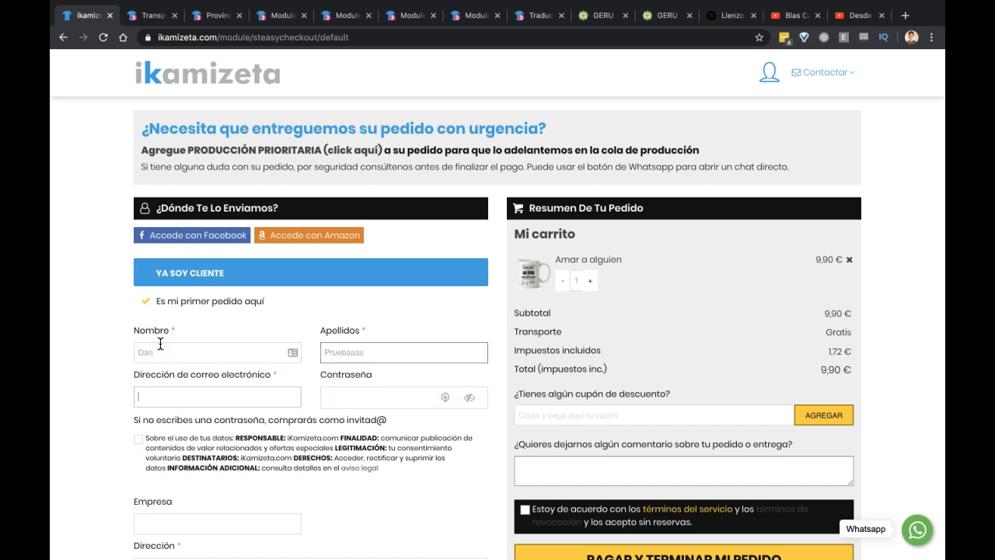
type("hola")
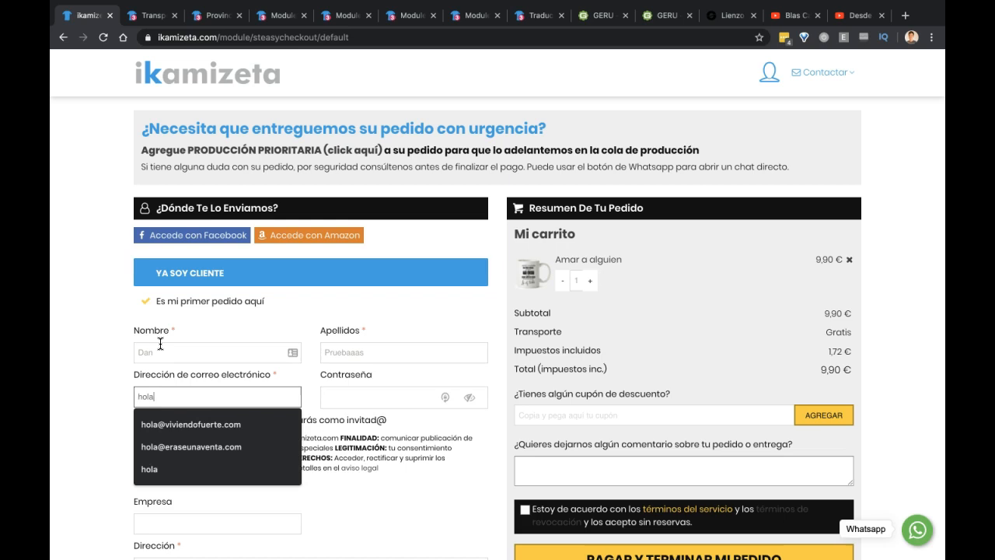
left_click(148, 412)
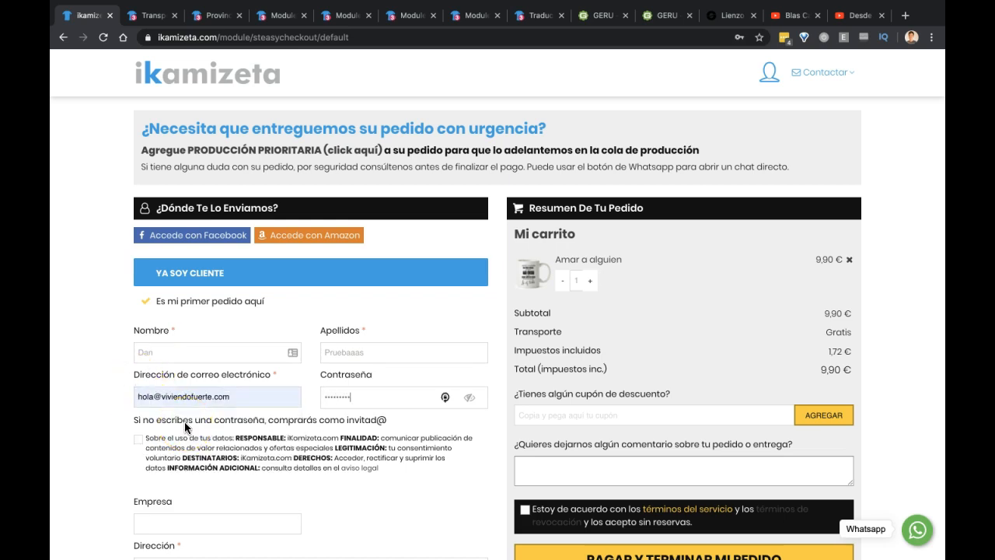
scroll(185, 426, "down", 3)
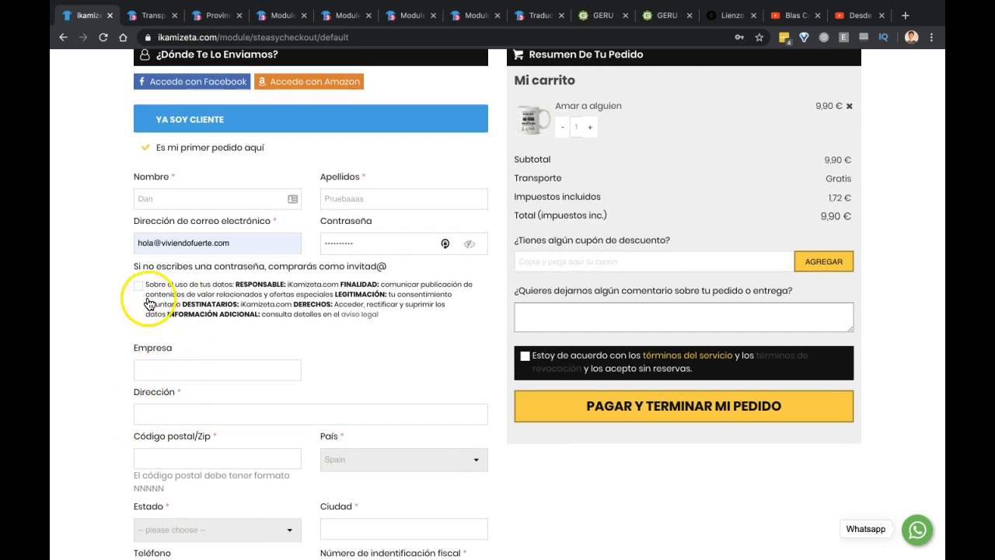
left_click(138, 288)
Step: Accept the privacy consent and enter street 'mi casa' with postal code 14400
left_click(138, 288)
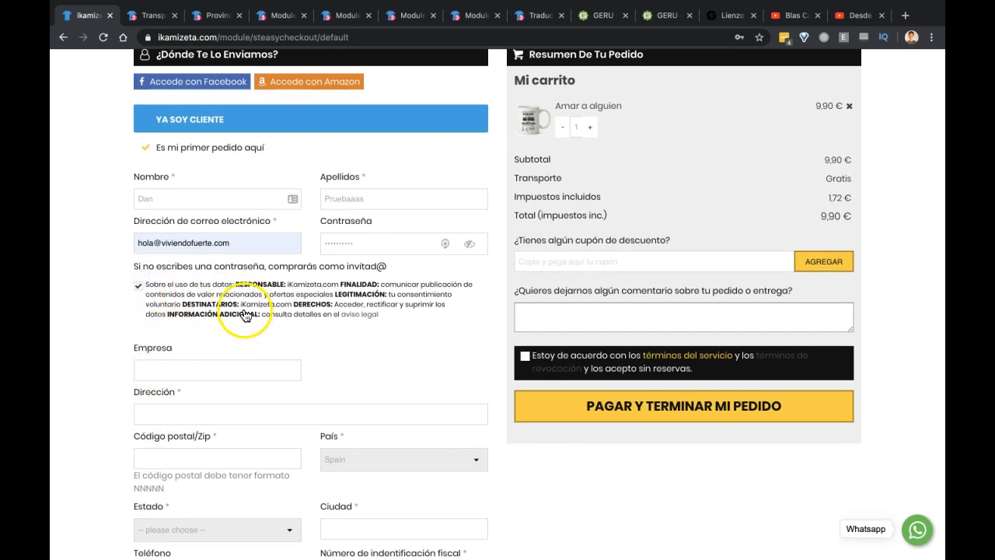
left_click(177, 412)
type("mi casa")
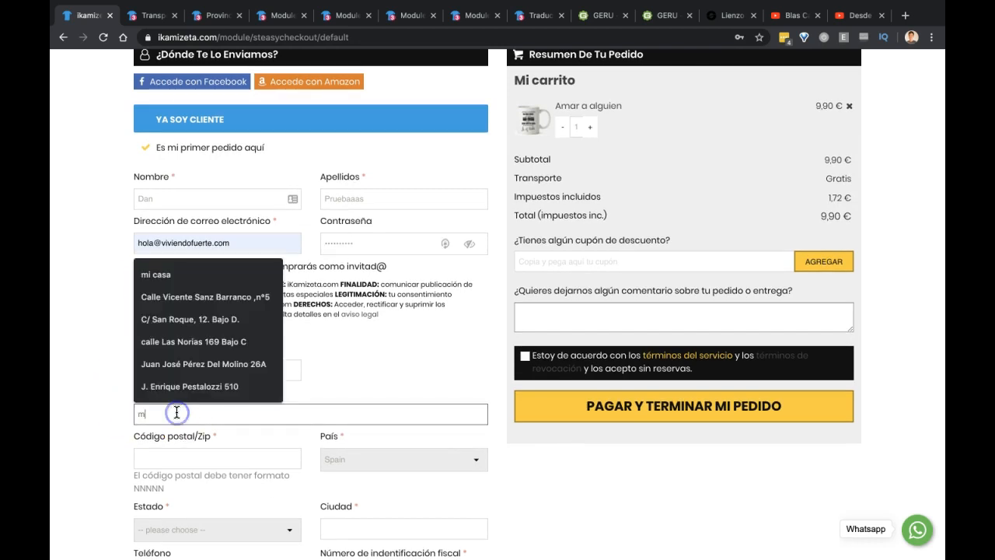
key("Tab")
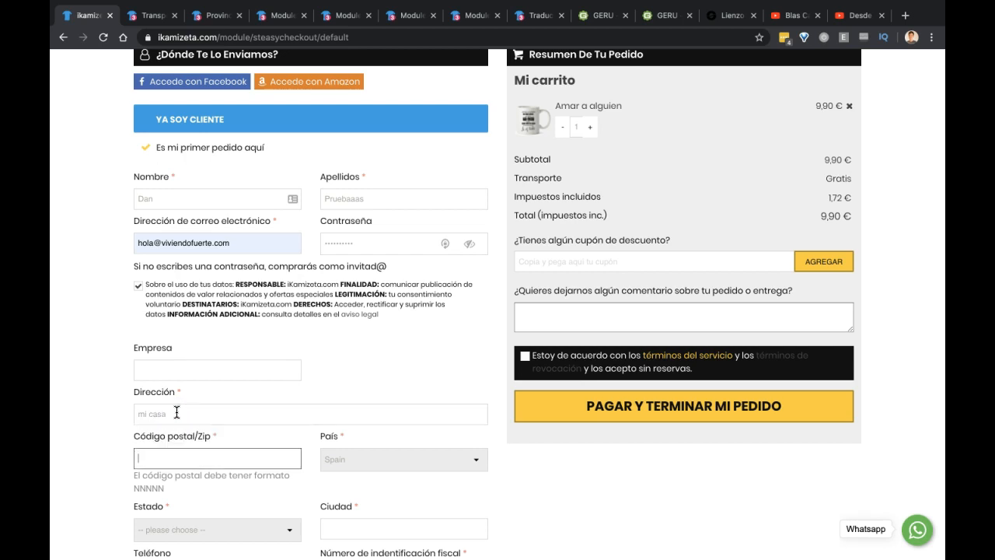
type("14400")
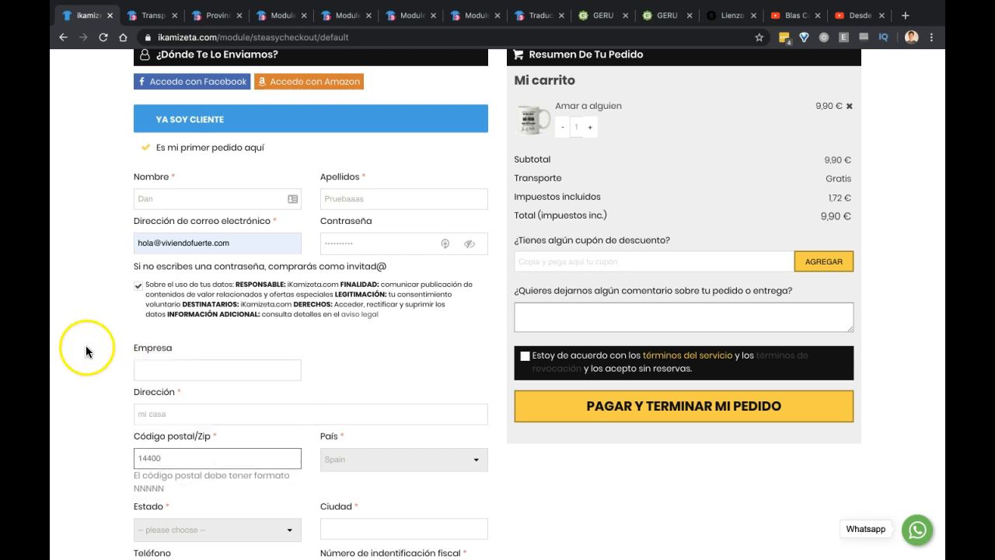
scroll(86, 351, "down", 4)
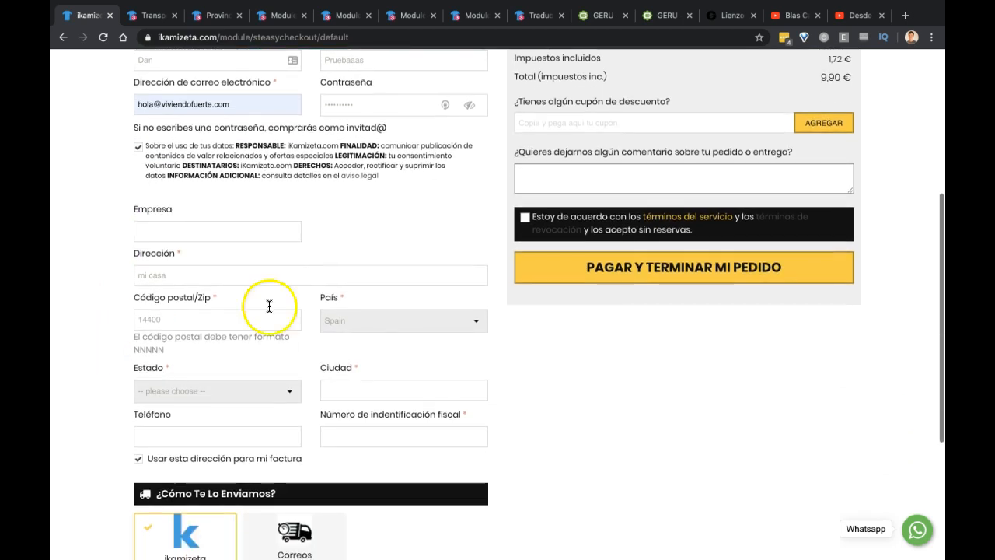
Step: Set the city to Las Palmas and choose Las Palmas as the address province
left_click(335, 395)
type("Capar")
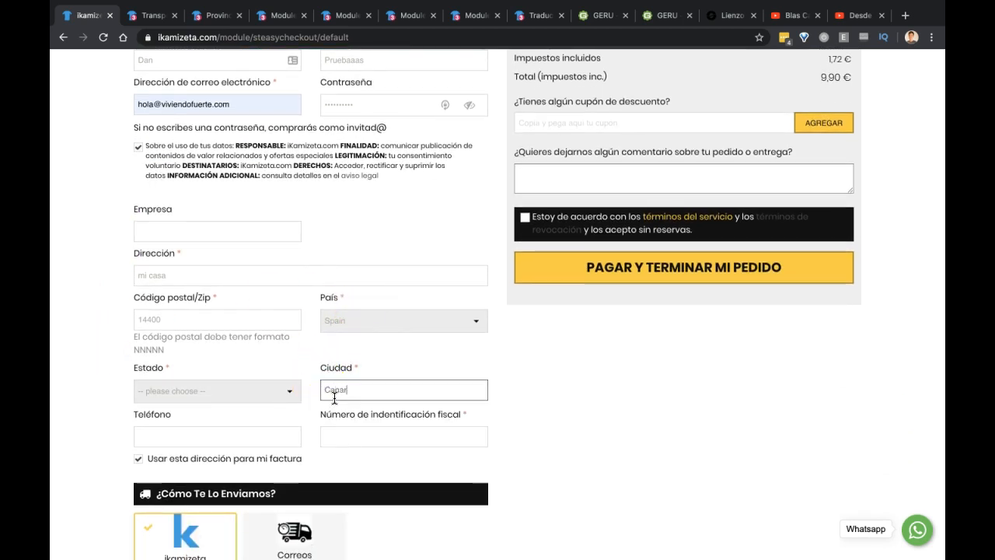
type("Las Palmas")
left_click(240, 391)
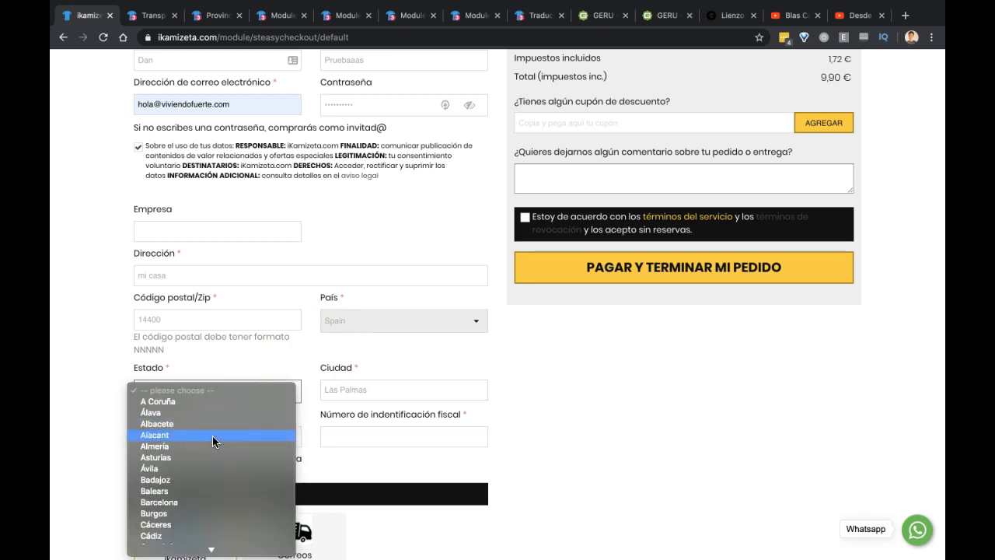
scroll(212, 435, "down", 5)
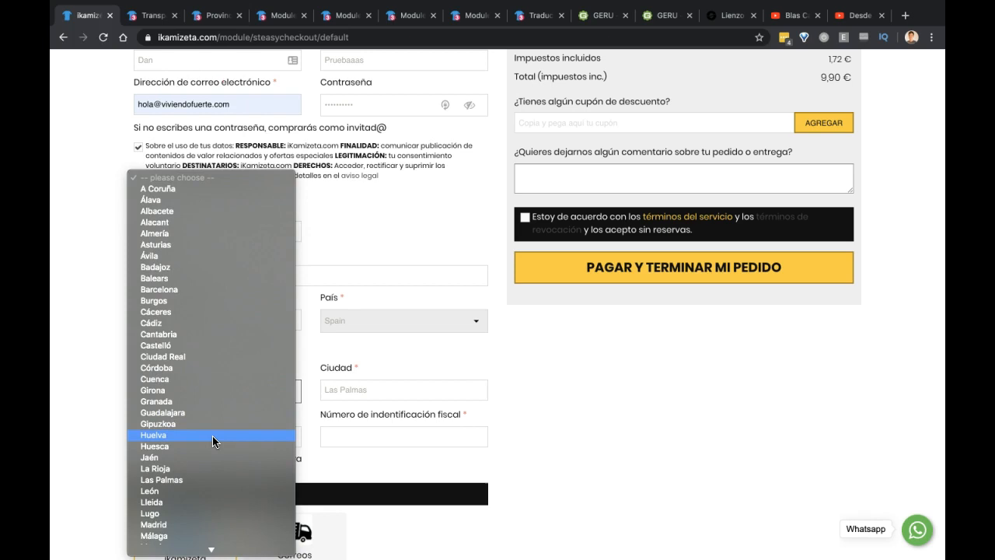
scroll(212, 436, "down", 3)
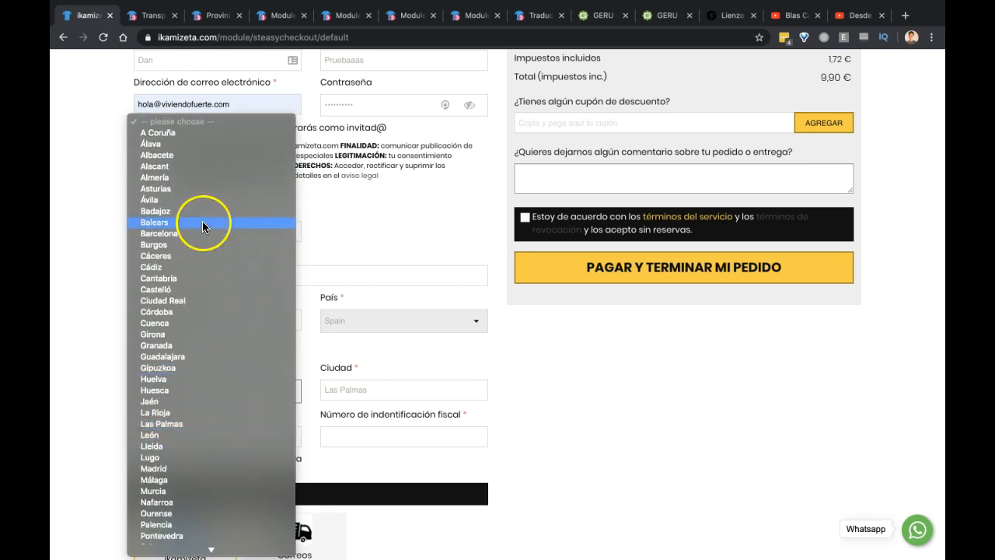
scroll(202, 222, "down", 3)
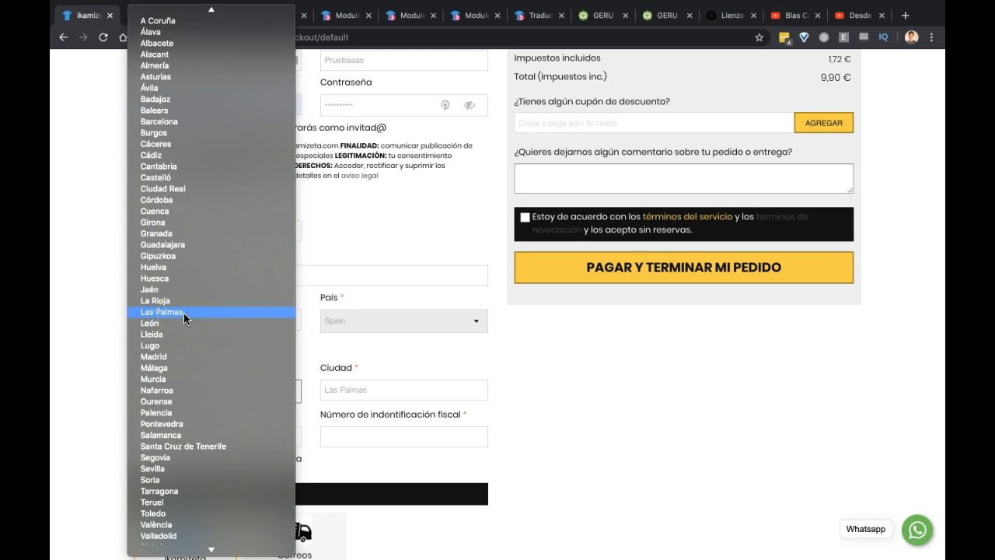
left_click(183, 313)
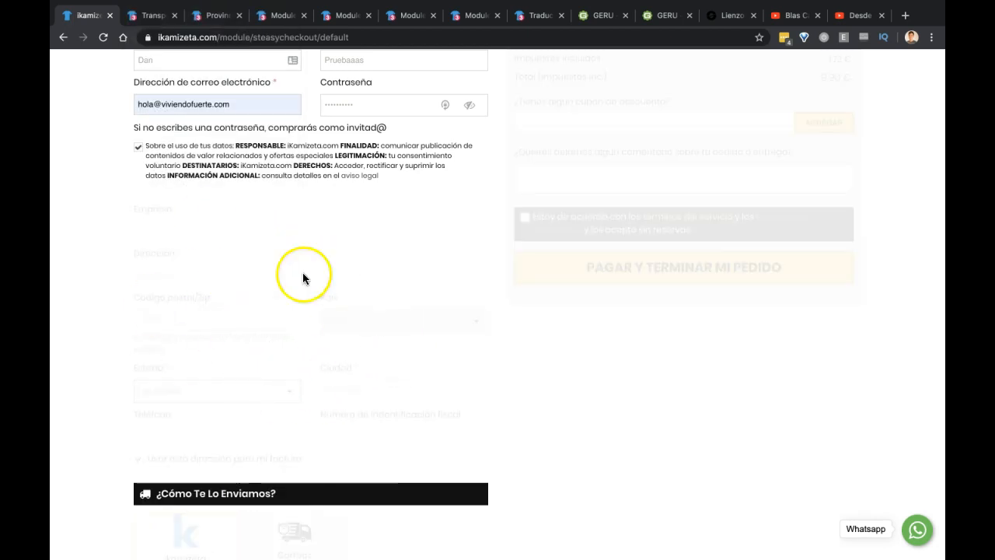
scroll(78, 380, "down", 3)
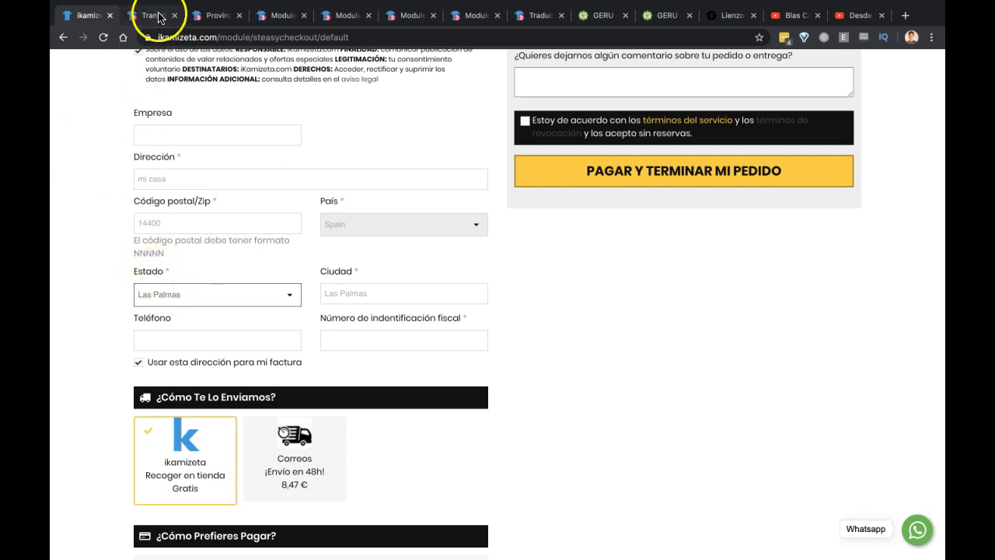
left_click(158, 18)
Step: Close the Provincias tab and advance the Correos carrier wizard to its destinations-and-costs step
left_click(221, 19)
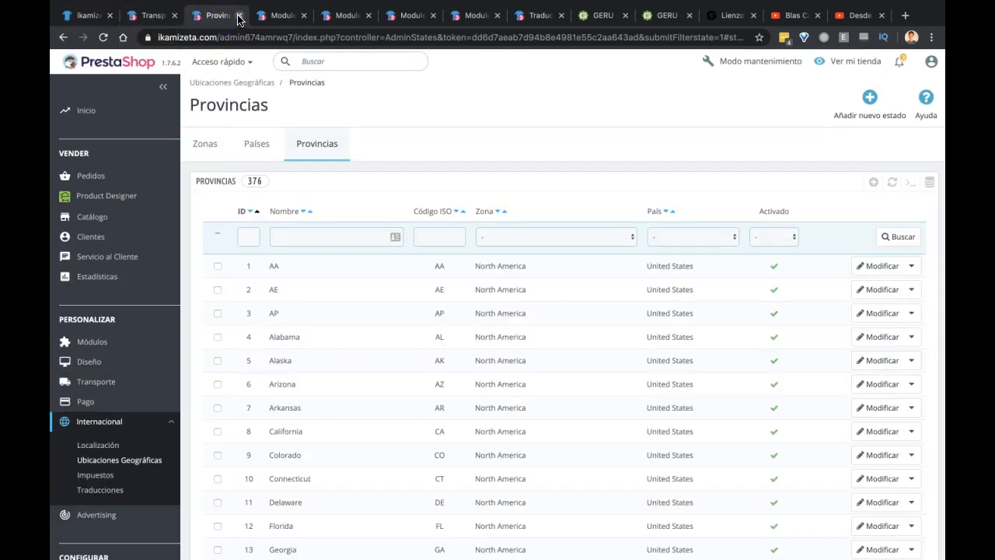
left_click(239, 15)
left_click(148, 17)
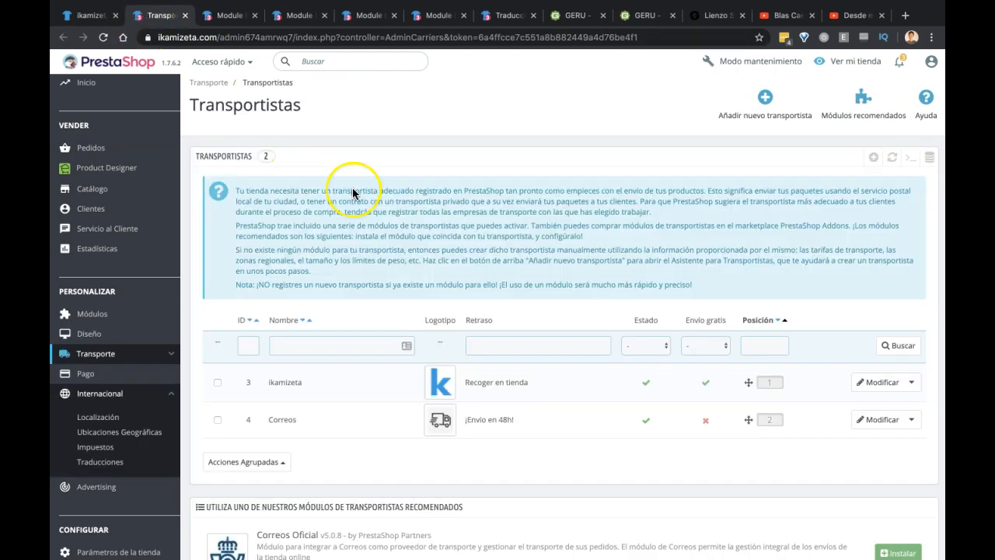
scroll(353, 193, "down", 1)
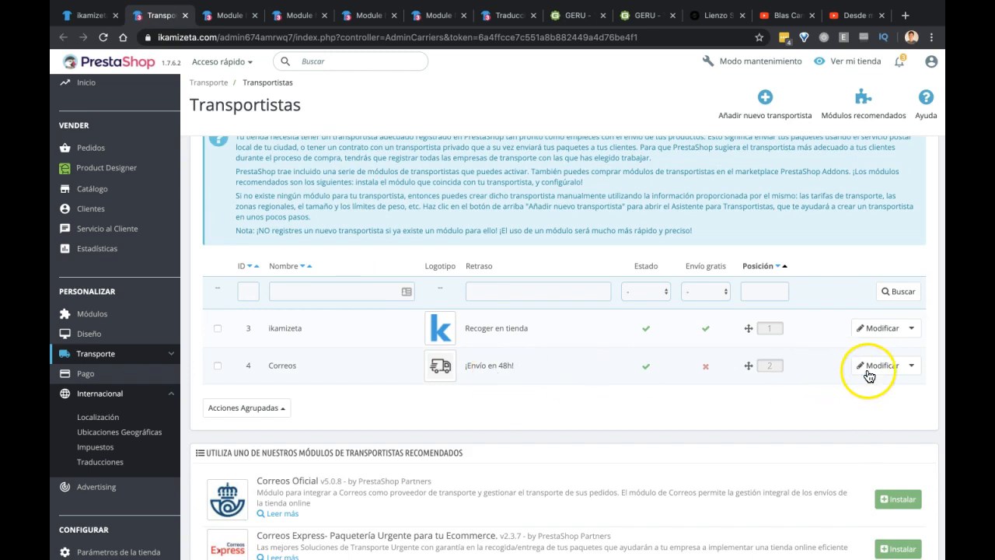
left_click(870, 373)
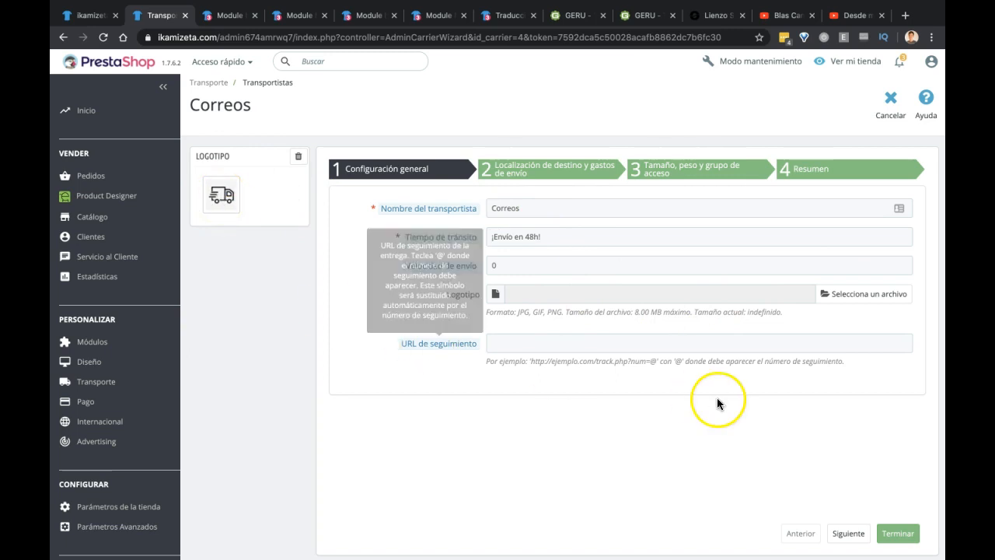
left_click(620, 343)
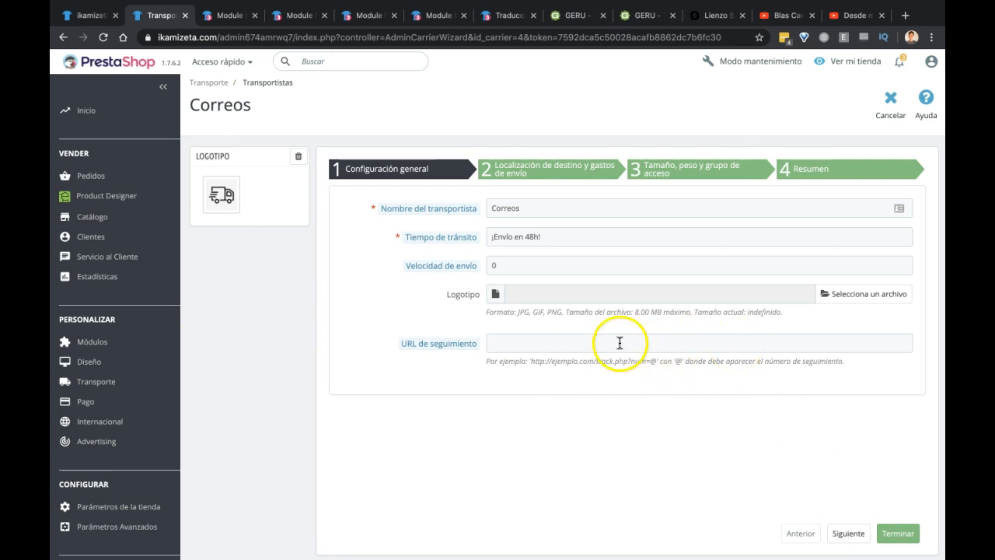
left_click(620, 343)
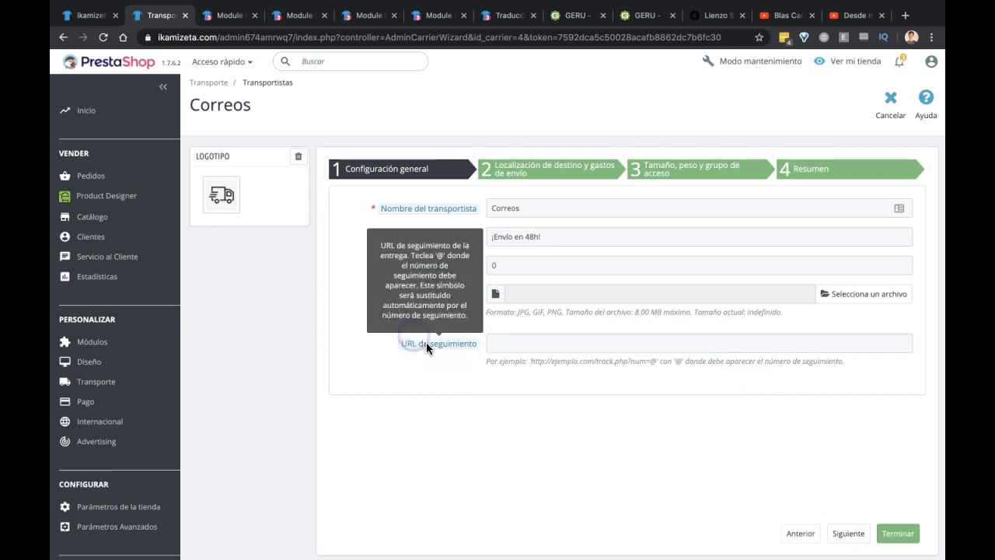
left_click(853, 536)
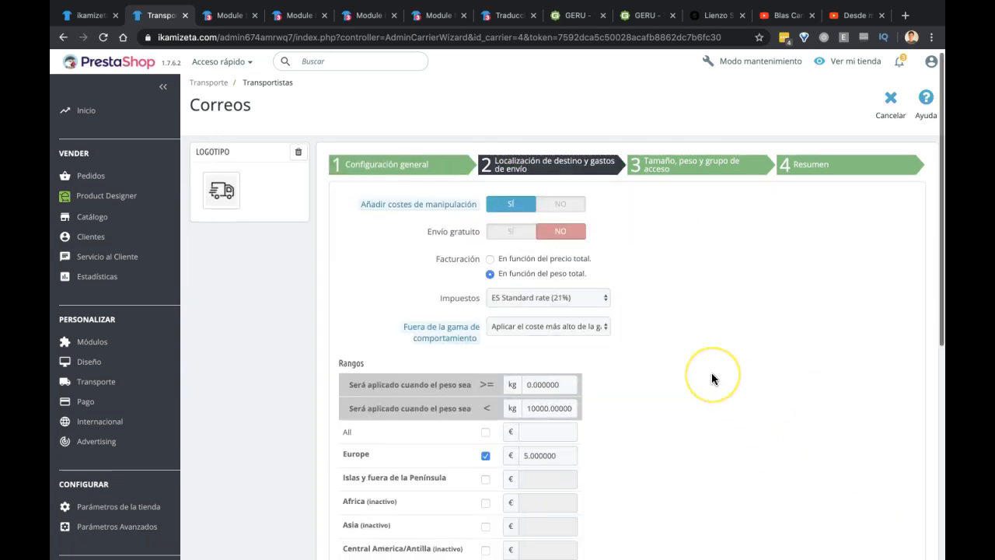
Step: Stop adding handling costs to Correos and keep applying the highest range cost when out of range
scroll(711, 375, "down", 1)
scroll(712, 378, "down", 2)
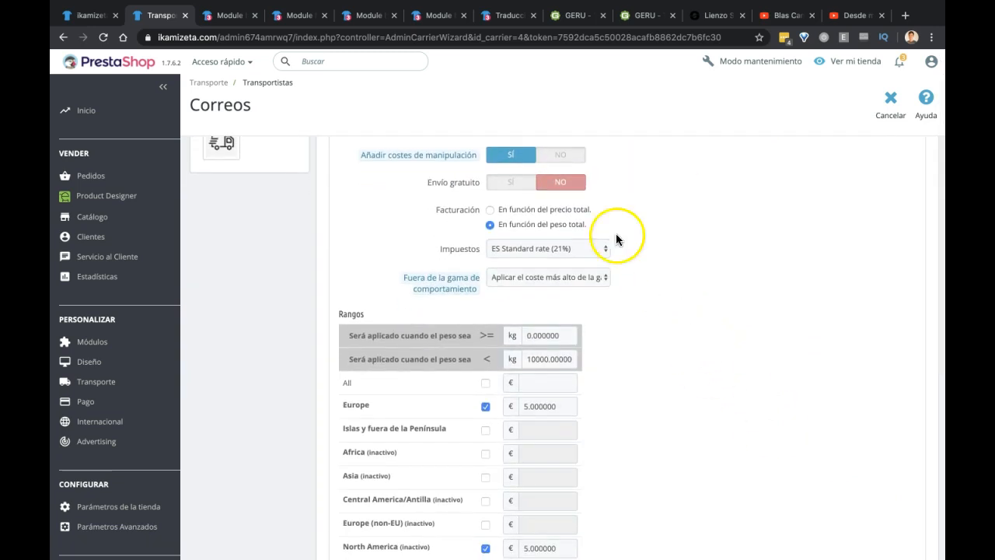
left_click(564, 160)
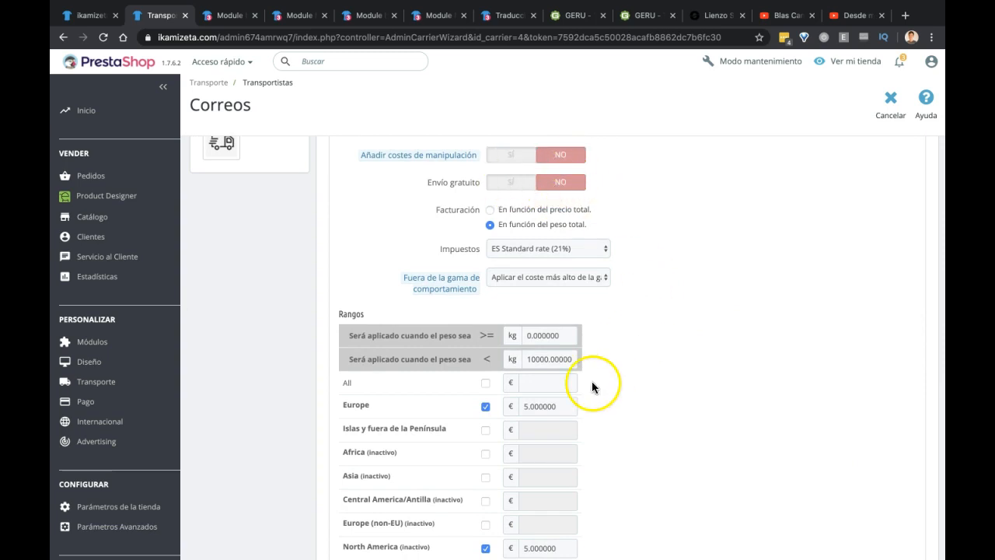
scroll(675, 321, "down", 1)
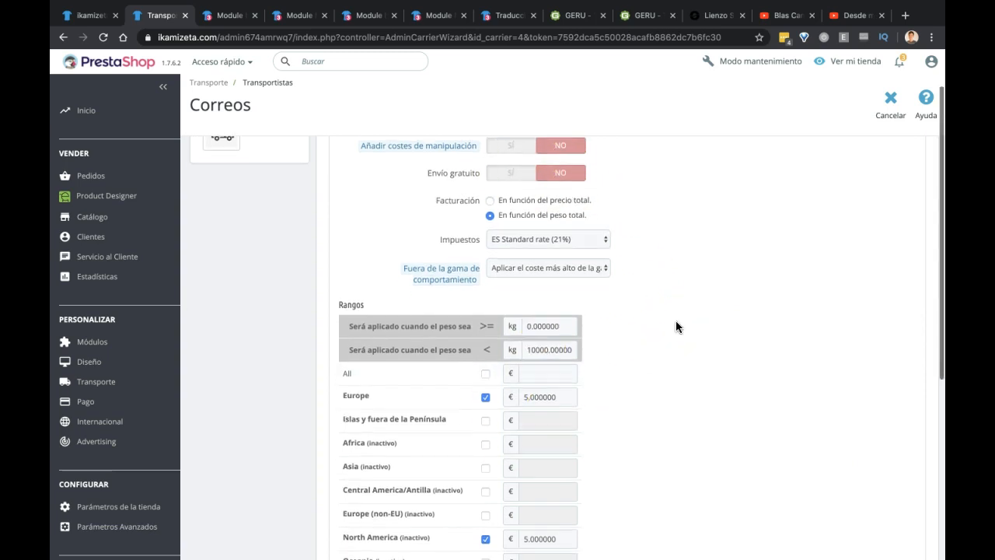
left_click(511, 250)
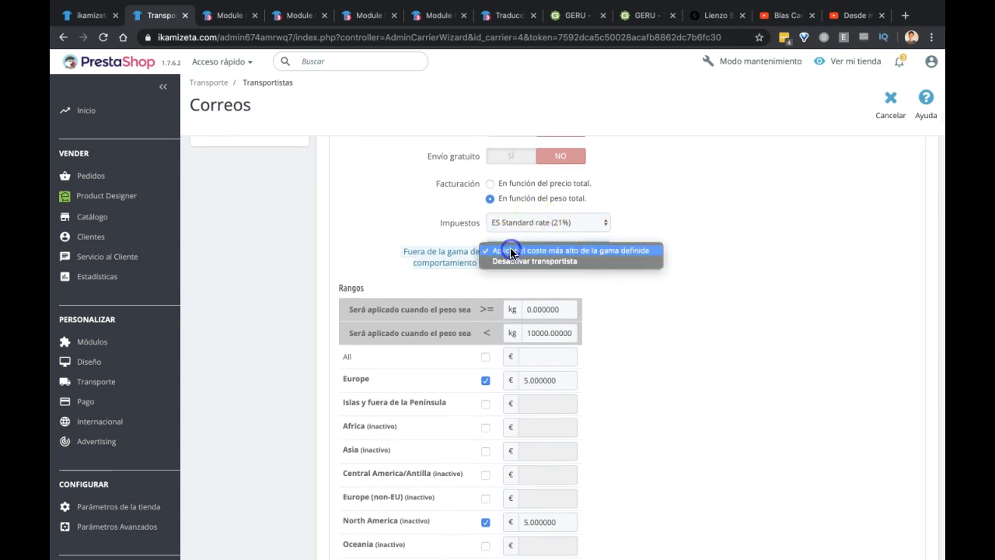
left_click(628, 212)
Step: Exclude North America and charge 9 € for Islas y fuera de la Península
scroll(628, 210, "down", 3)
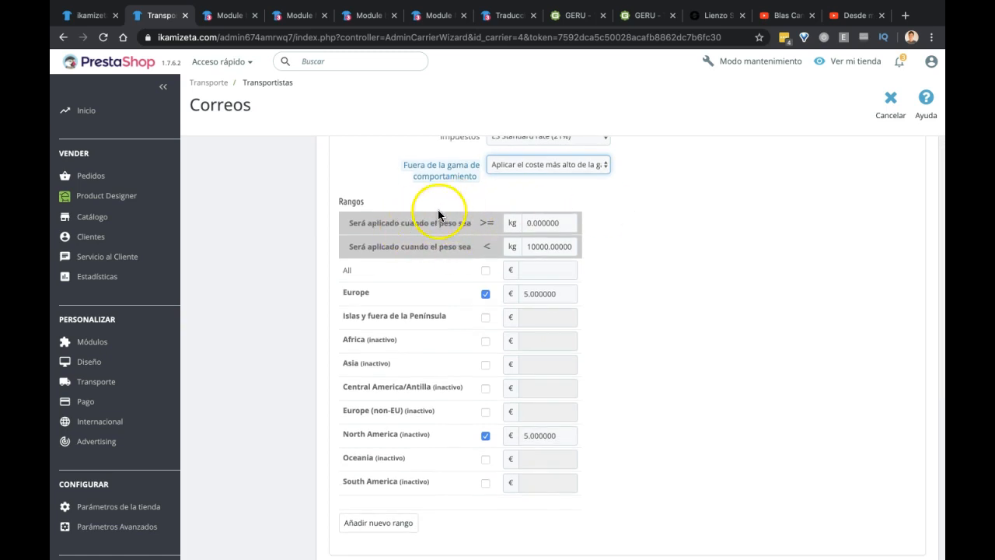
scroll(439, 217, "up", 4)
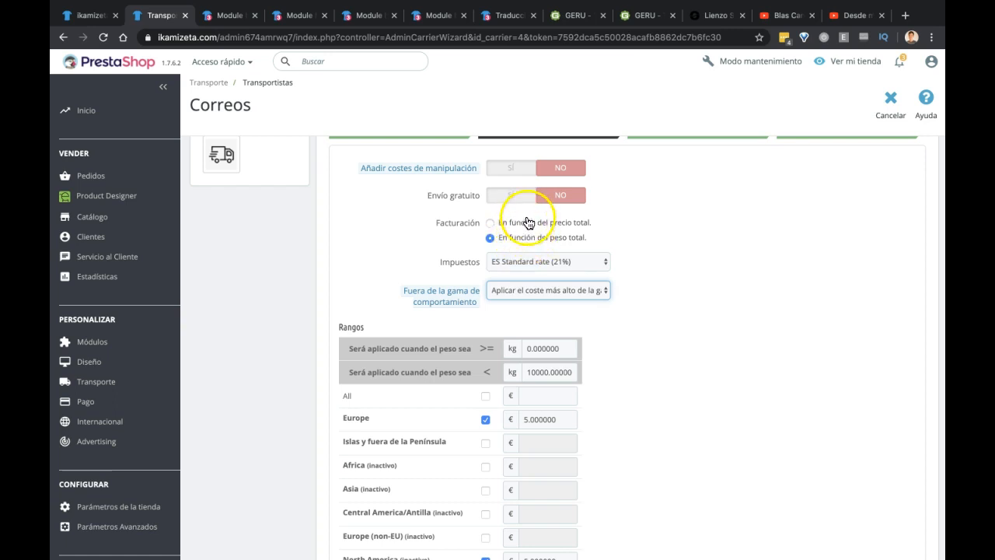
scroll(708, 392, "down", 5)
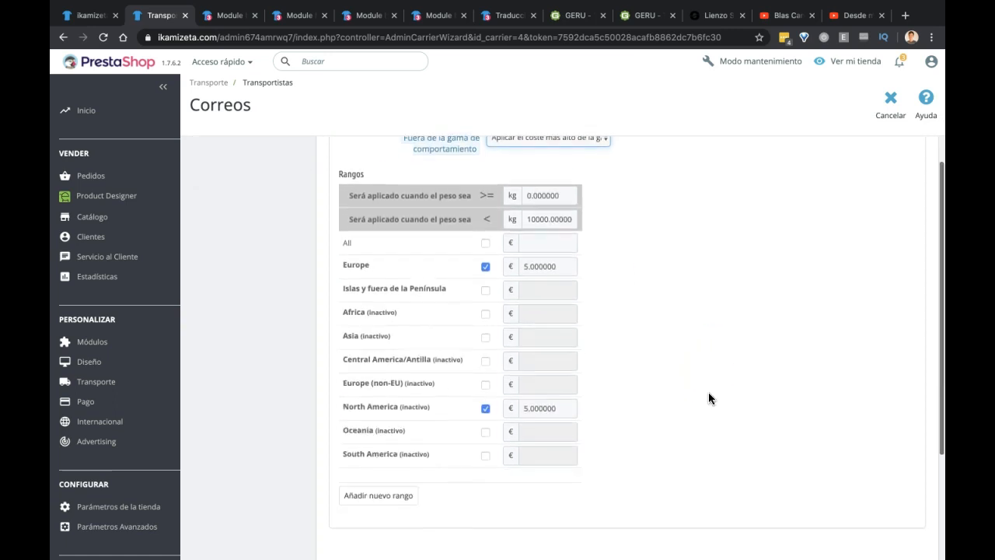
scroll(709, 398, "down", 1)
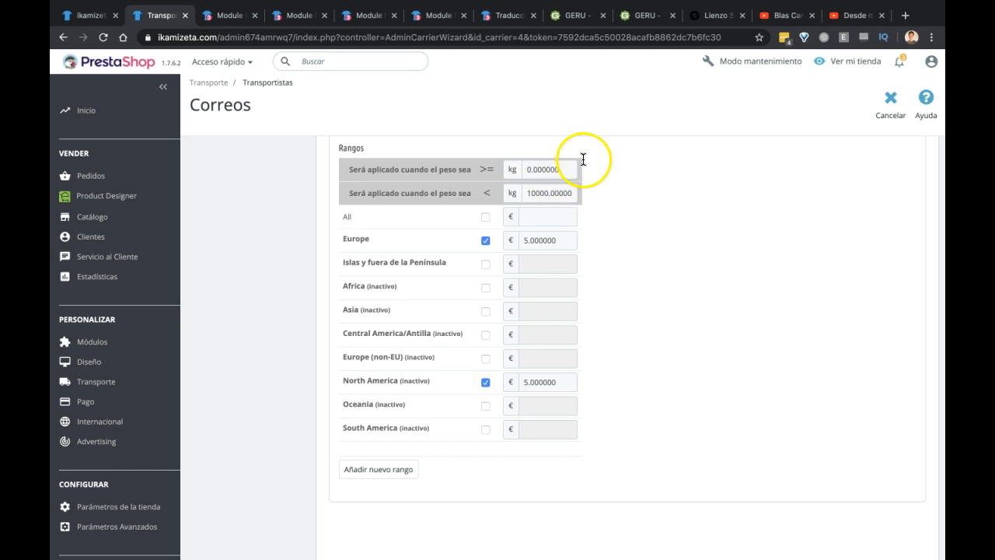
left_click(542, 195)
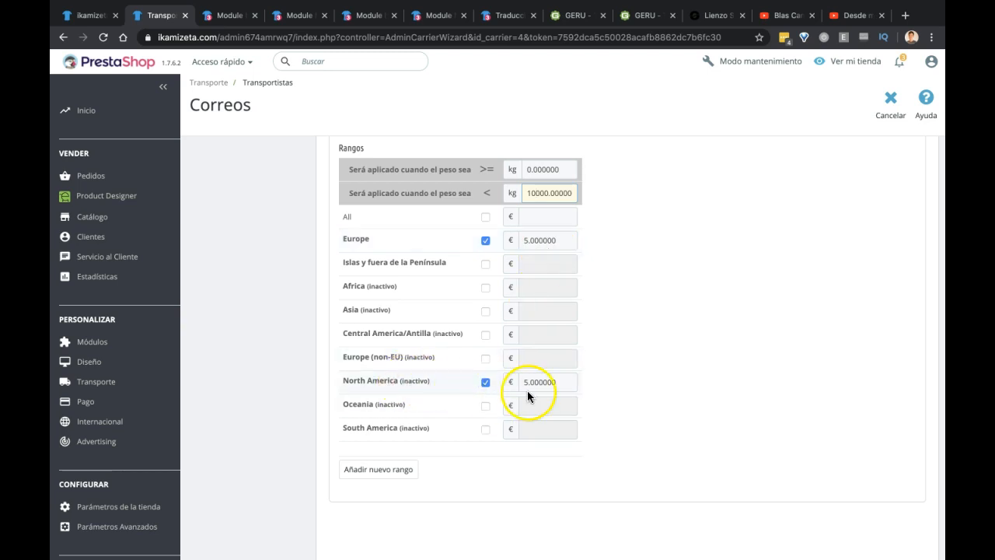
left_click(485, 382)
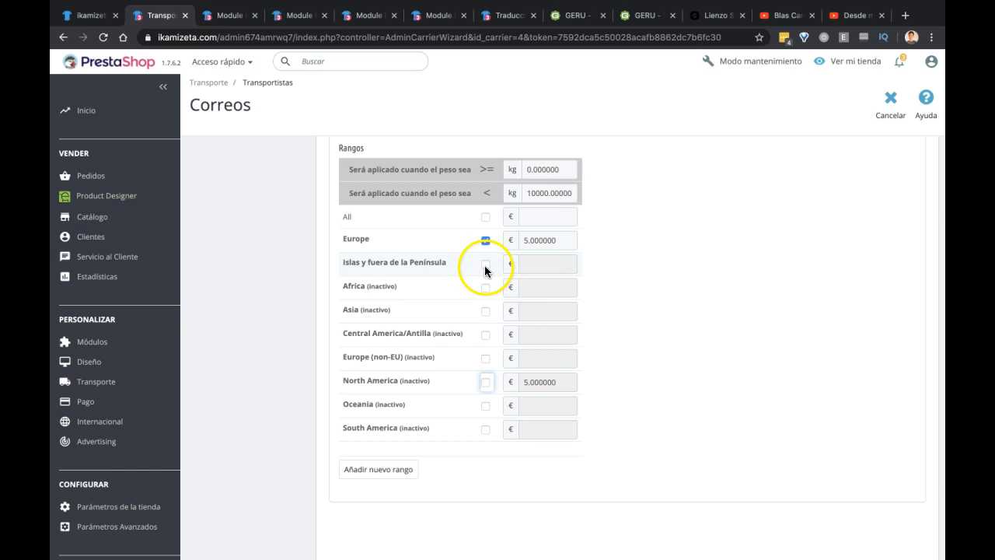
left_click(549, 263)
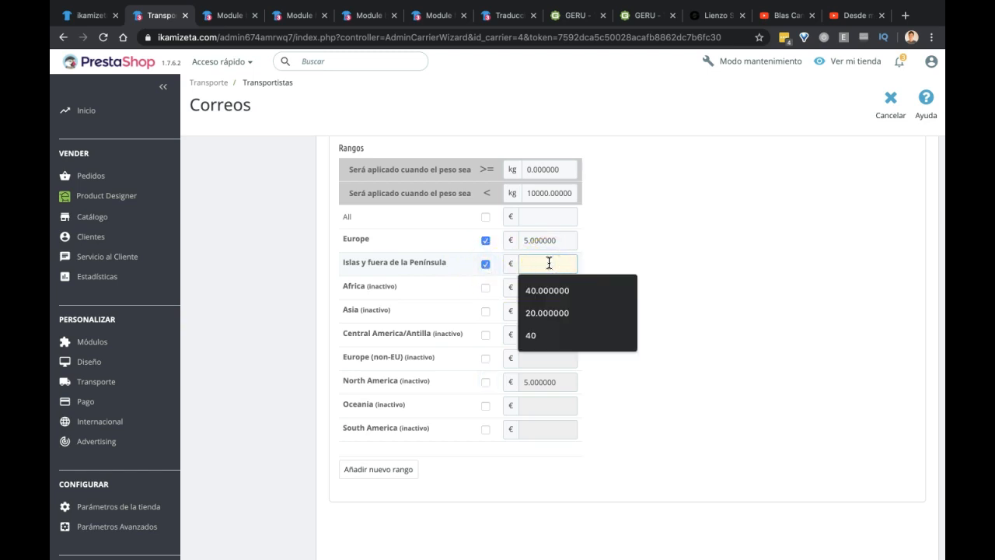
type("9")
left_click(653, 285)
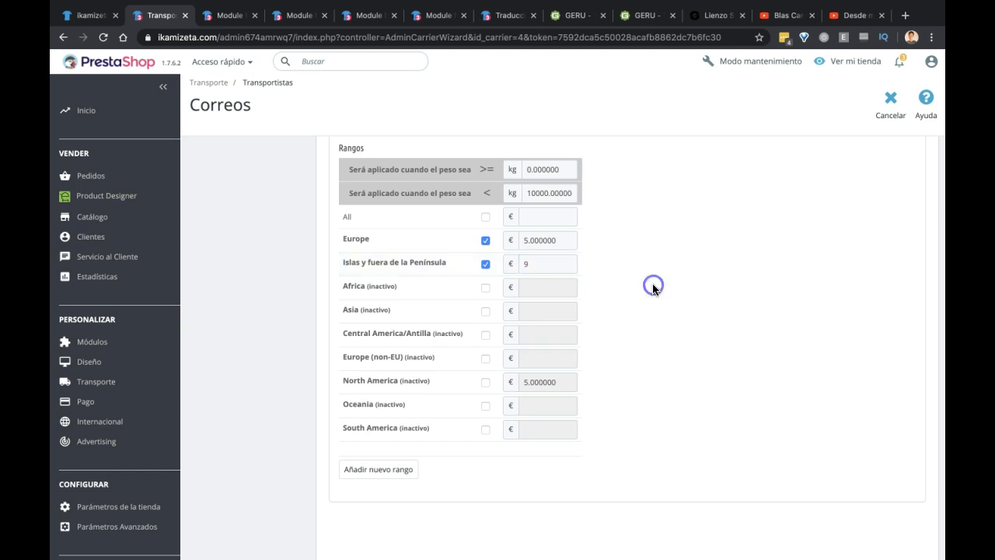
scroll(653, 284, "down", 2)
scroll(653, 289, "up", 3)
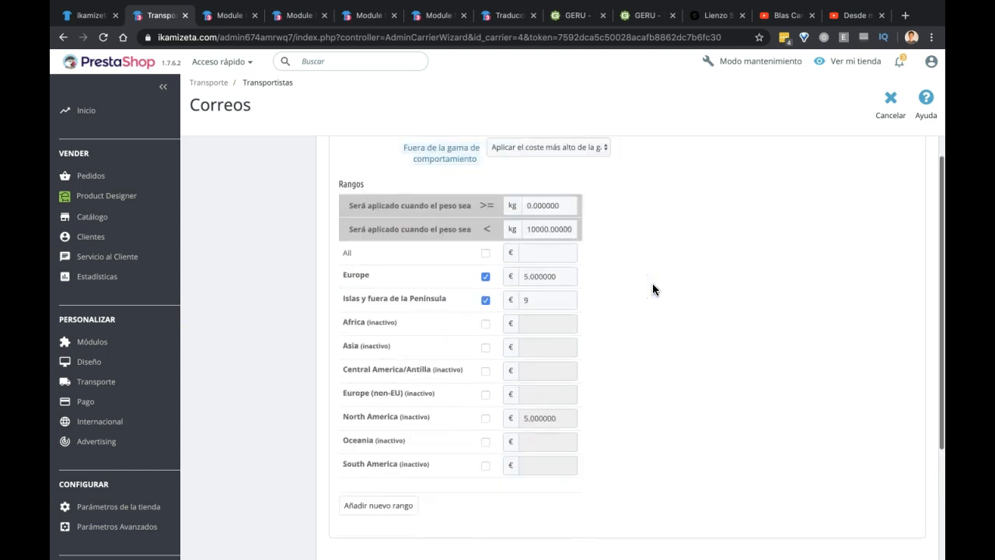
Step: Add a second weight range, splitting the ranges into 0–2 kg and 2–5 kg
left_click(378, 505)
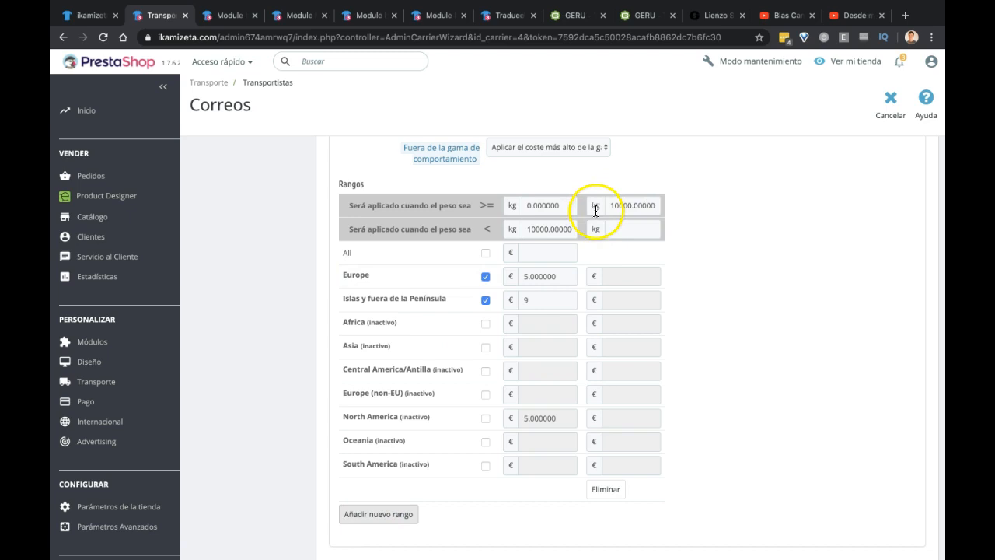
left_click(553, 225)
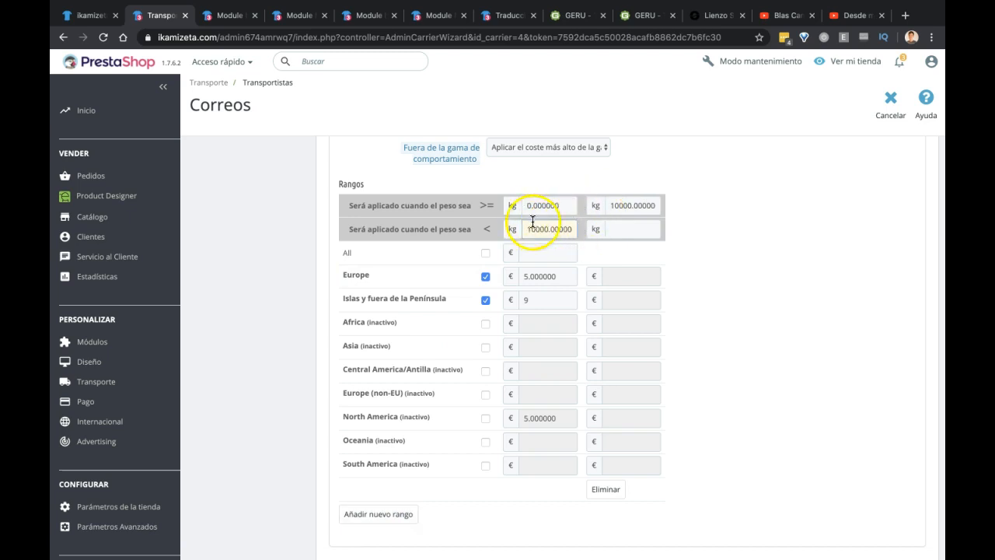
left_click(524, 229)
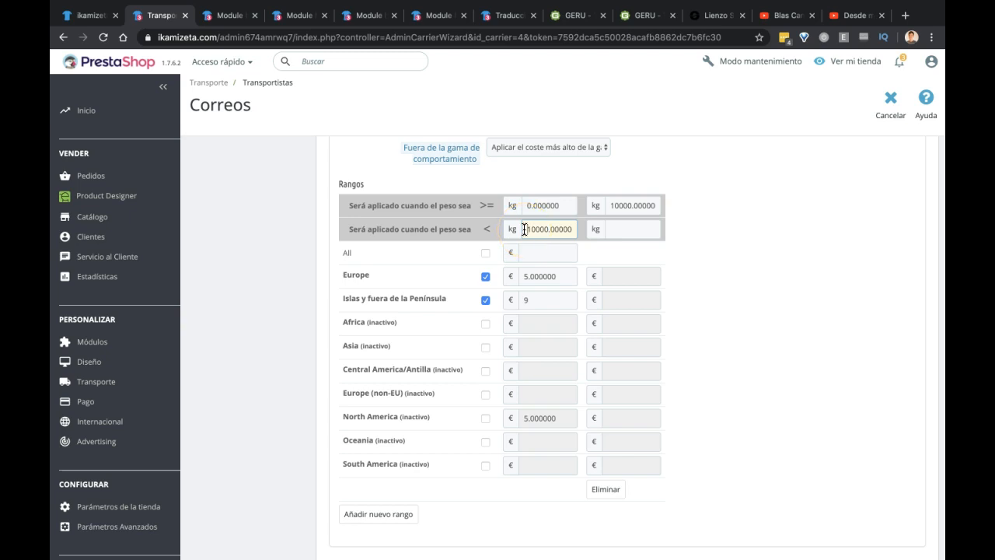
double_click(524, 228)
type("2")
left_click(622, 208)
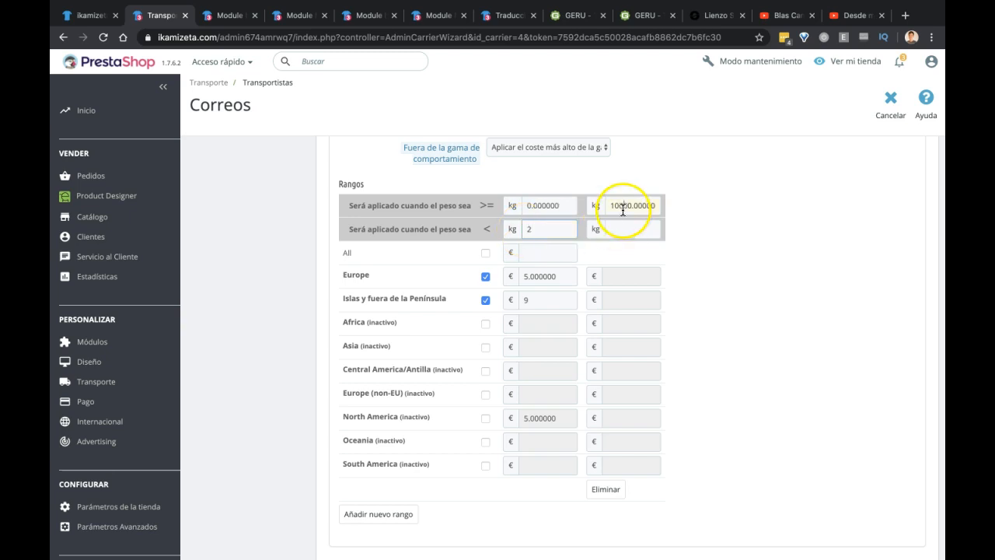
double_click(622, 208)
type("2")
left_click(646, 229)
scroll(647, 228, "up", 1)
scroll(647, 229, "down", 1)
left_click(630, 229)
type("5")
Step: Add third and fourth weight ranges, the third ending at 10 kg
left_click(379, 514)
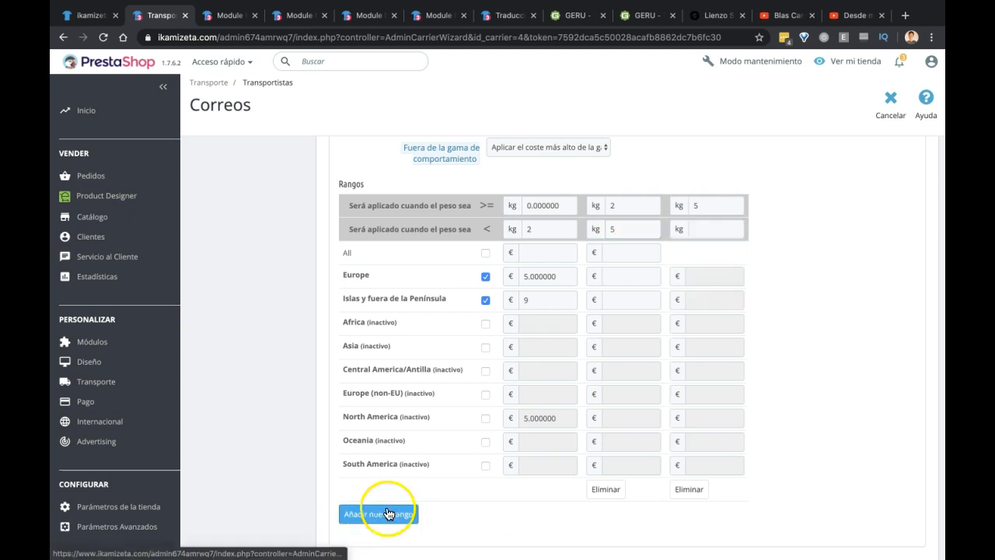
left_click(704, 224)
type("1")
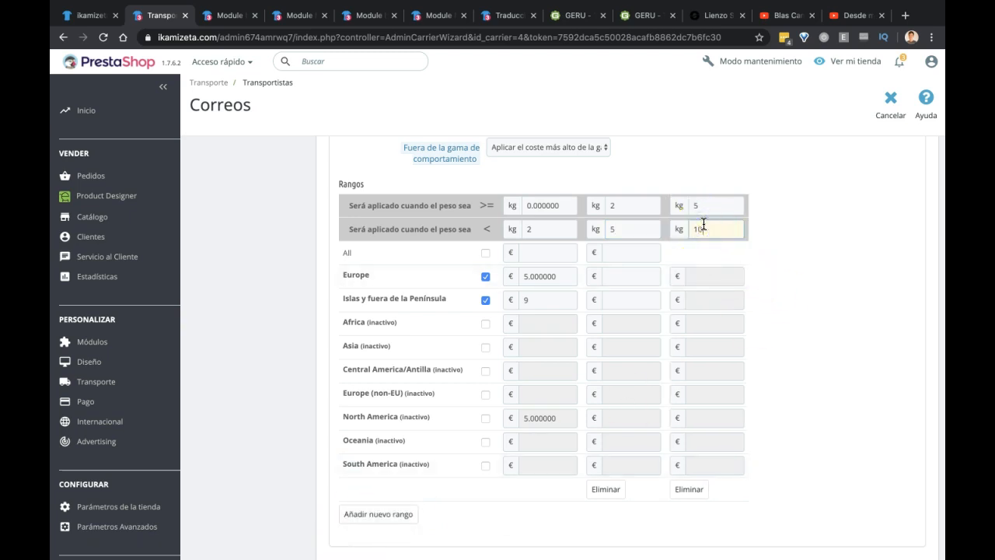
type("0")
left_click(381, 516)
left_click(799, 227)
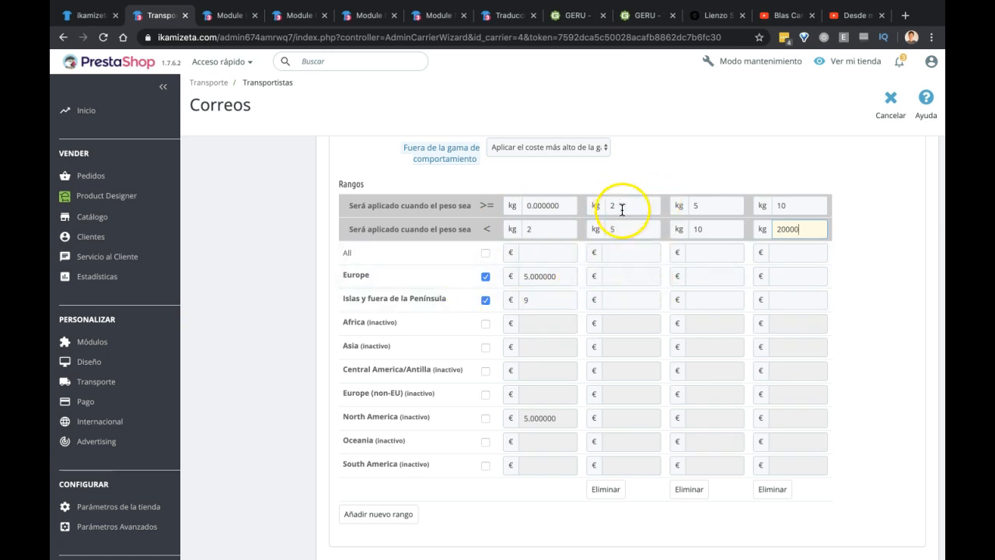
Step: Enter zone prices for the new ranges, charging the islands 12, 15 and 30 €
left_click(607, 277)
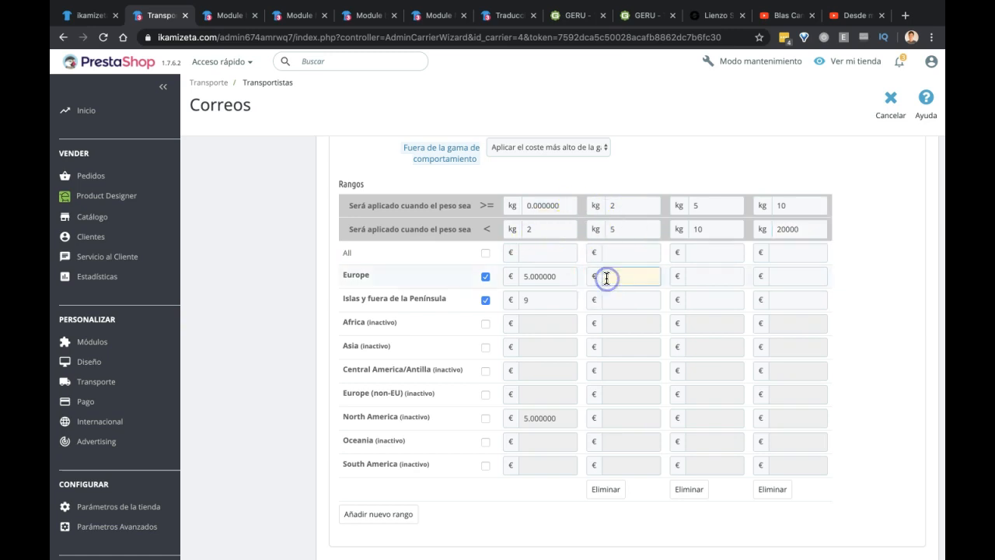
type("5")
left_click(625, 297)
type("12")
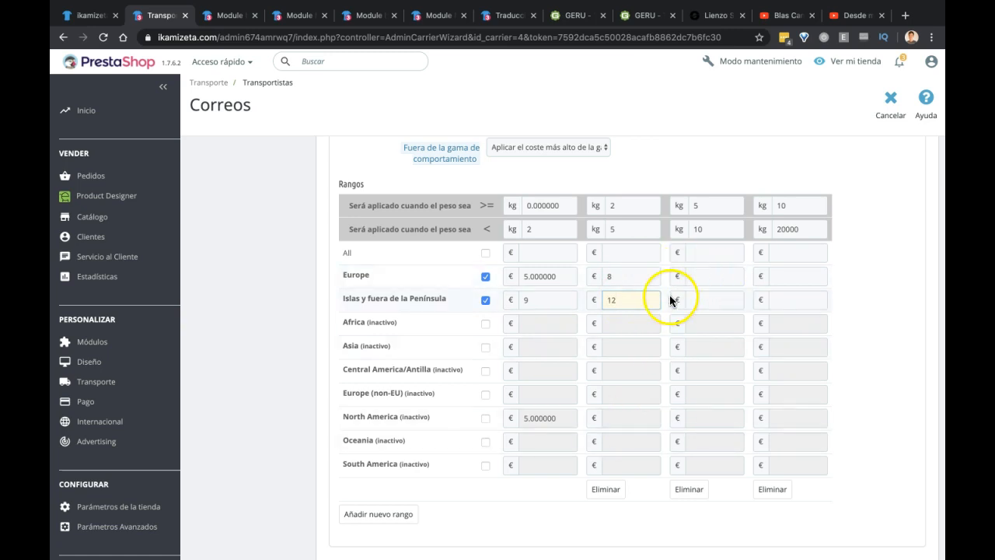
left_click(705, 273)
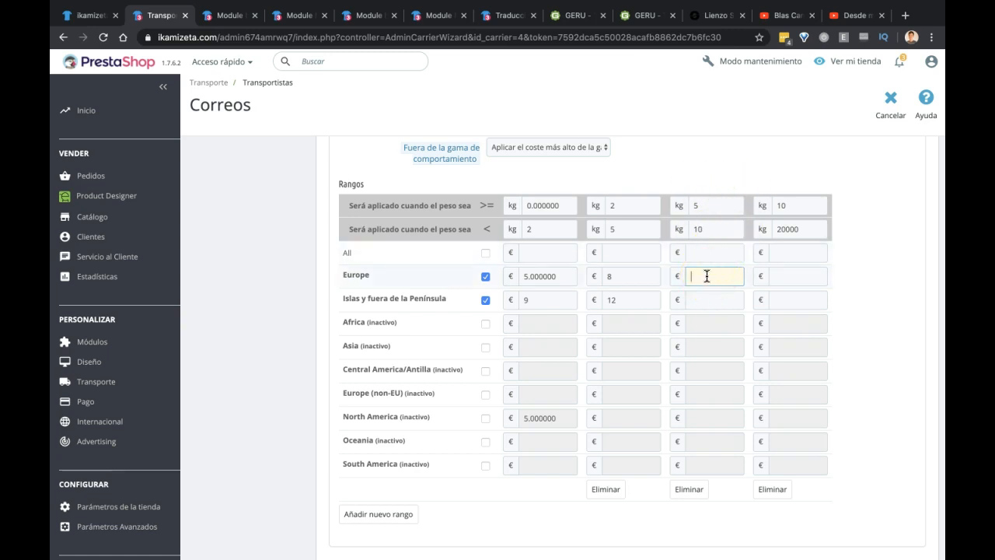
type("15")
key("Tab")
key("Tab")
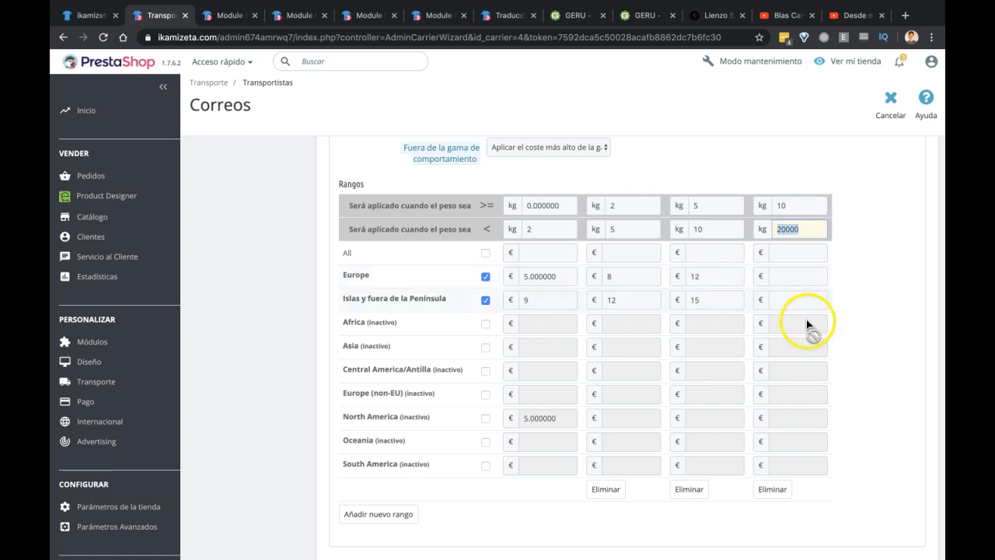
type("20")
key("Tab")
type("30")
scroll(928, 300, "down", 2)
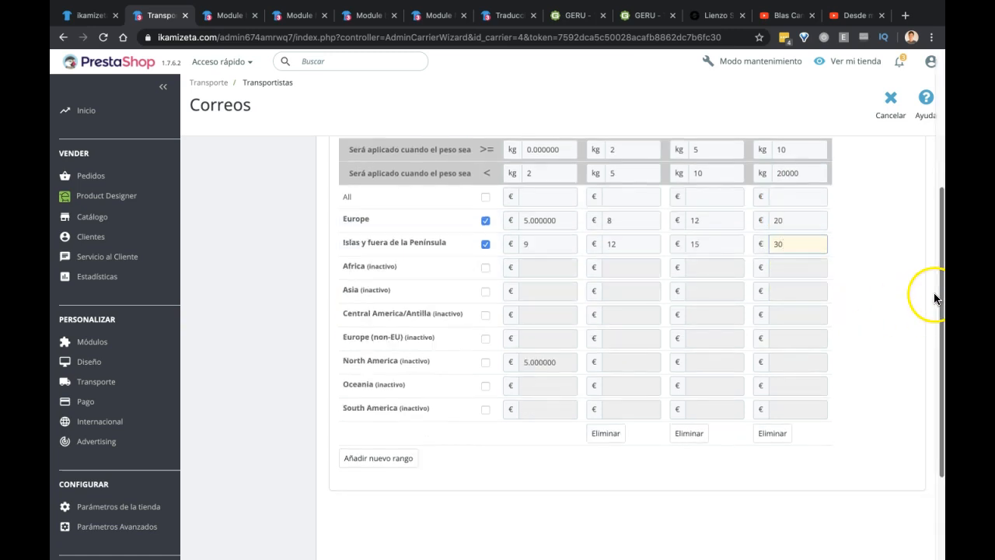
scroll(861, 292, "down", 1)
scroll(861, 294, "up", 1)
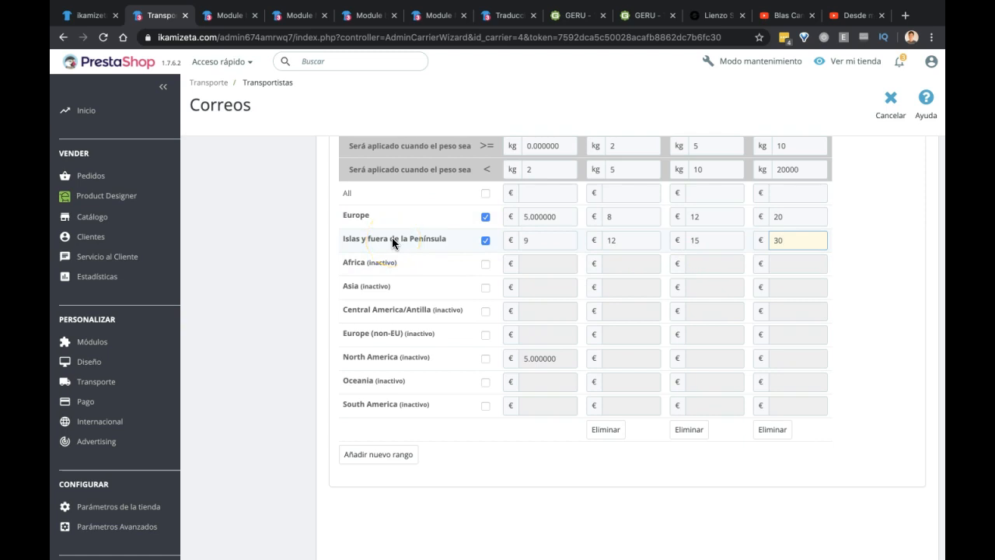
scroll(237, 171, "down", 1)
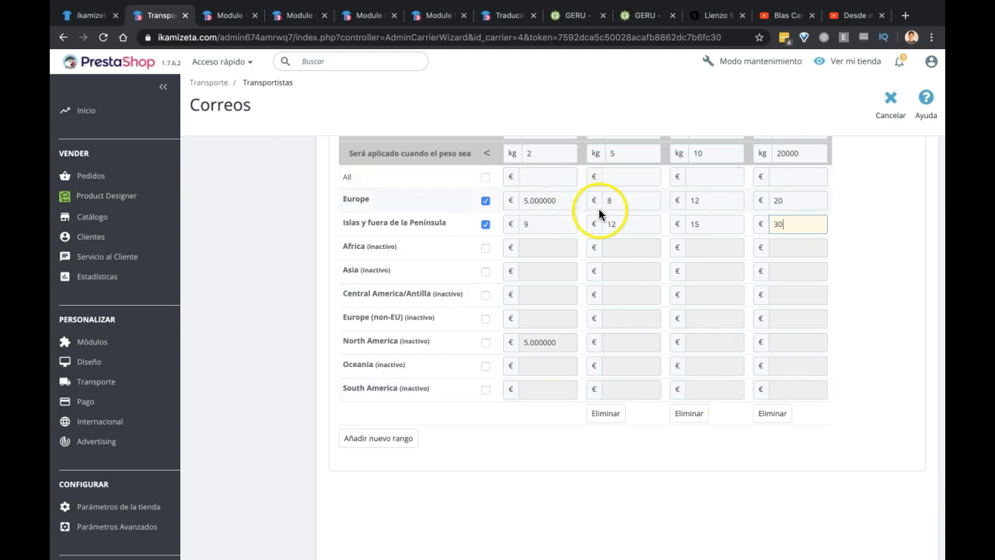
left_click(81, 18)
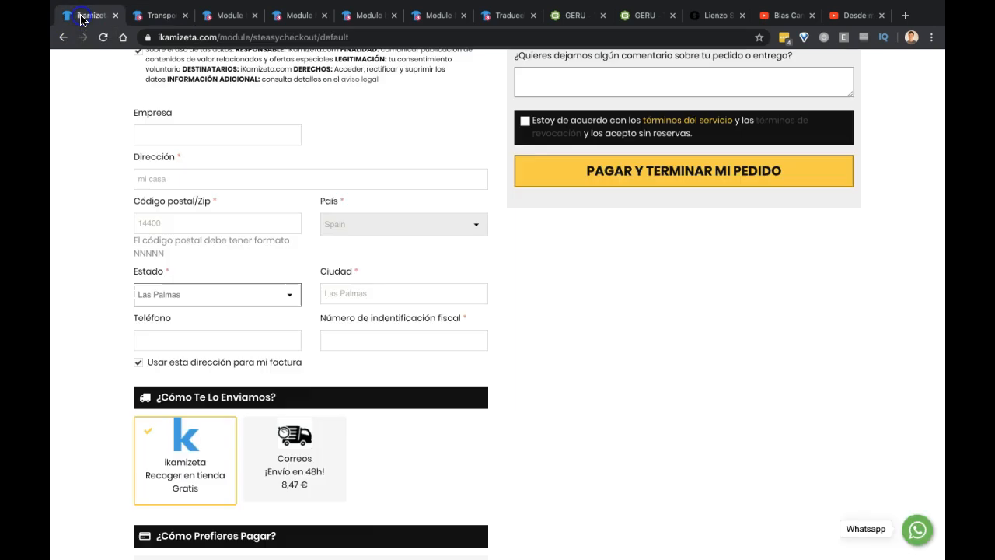
Step: Return from the storefront checkout to the Correos carrier's shipping-cost step
scroll(101, 268, "up", 5)
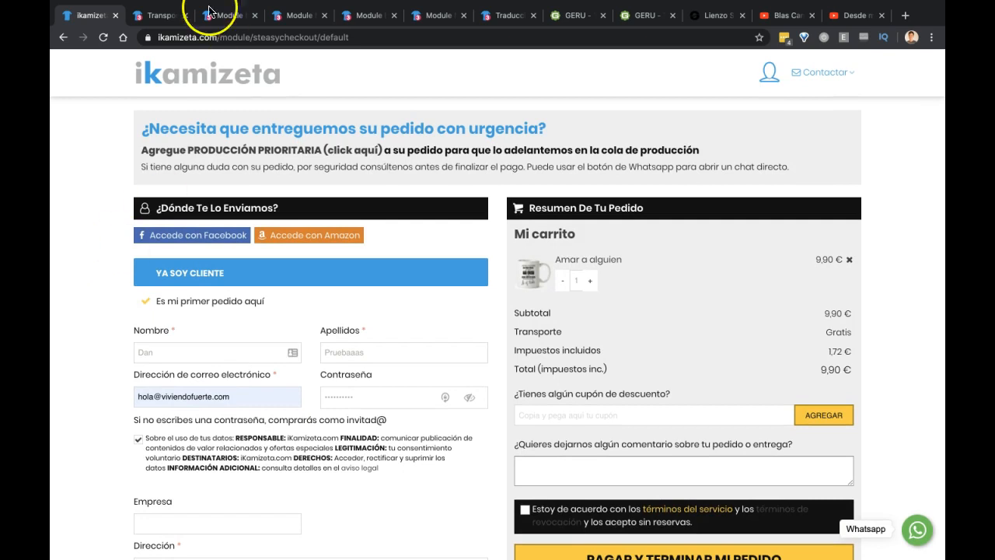
left_click(157, 15)
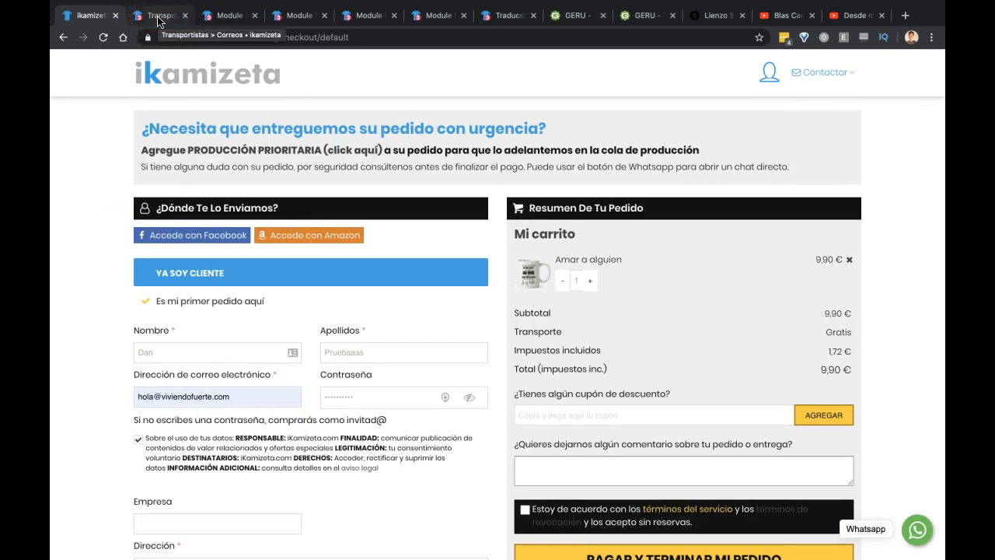
scroll(224, 291, "up", 5)
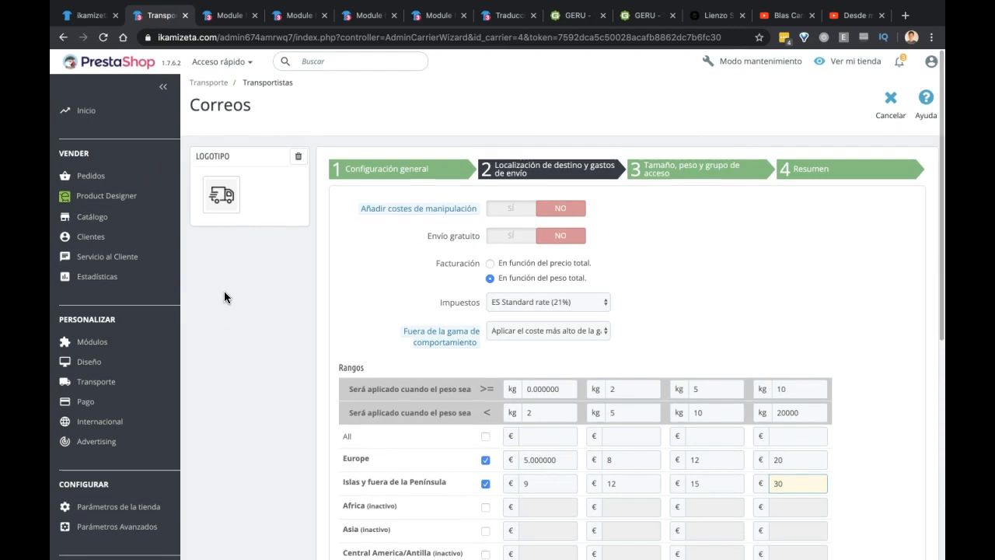
Step: Keep billing by weight, add an islands price to the first range, and exclude North America
left_click(496, 263)
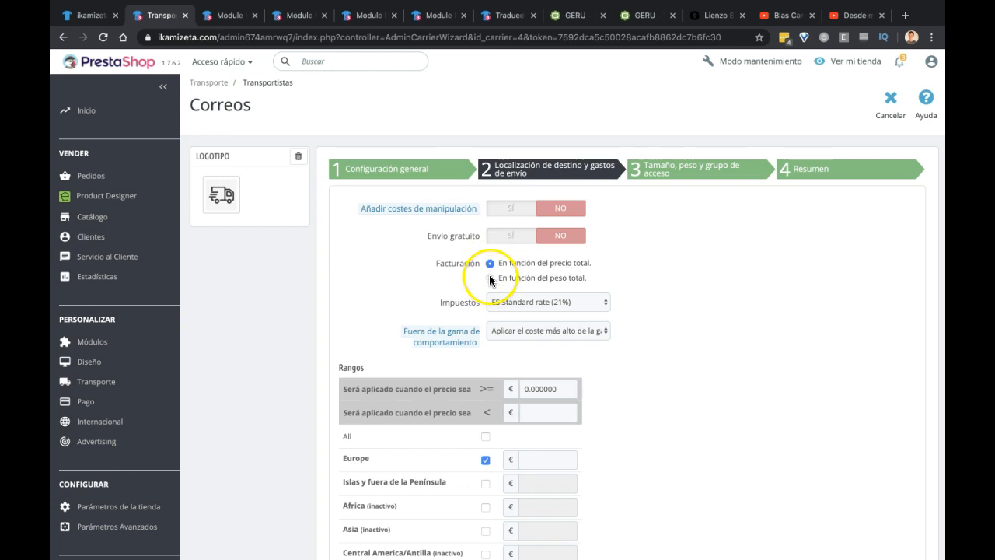
left_click(489, 278)
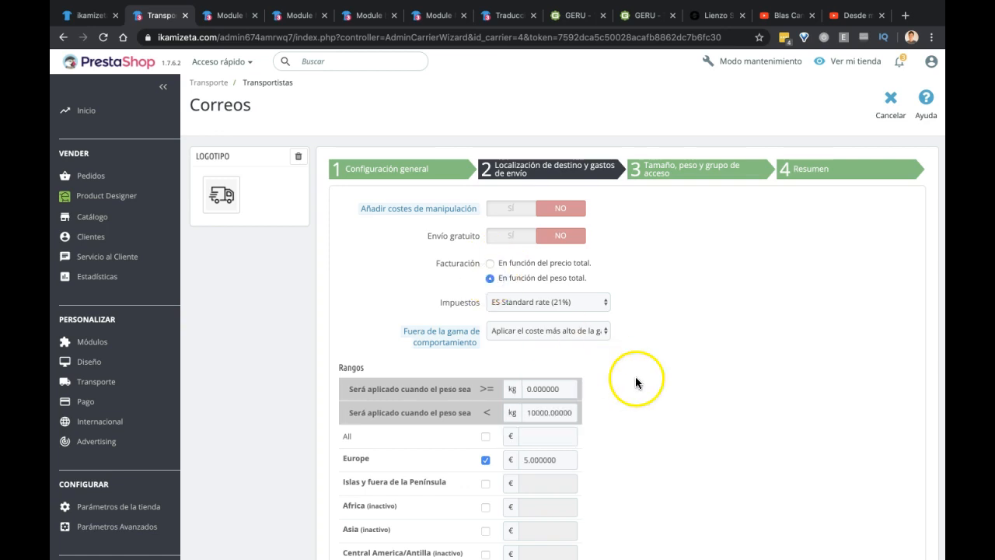
scroll(635, 376, "down", 3)
left_click(487, 295)
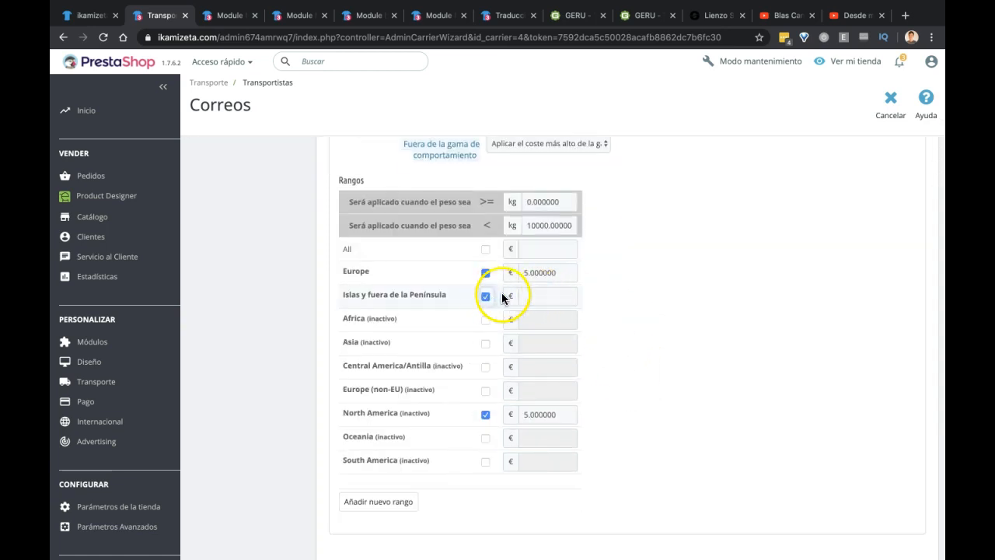
left_click(525, 295)
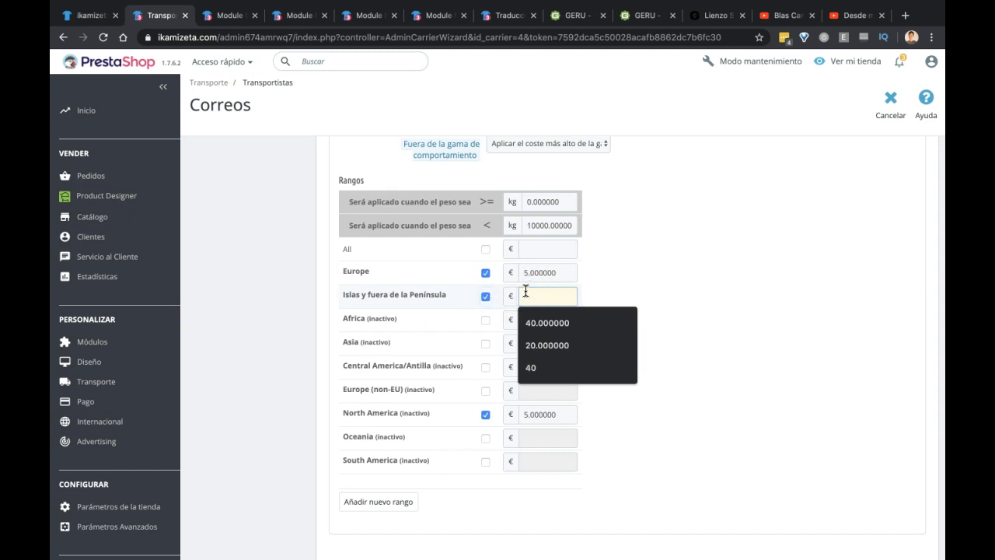
type("3")
left_click(485, 414)
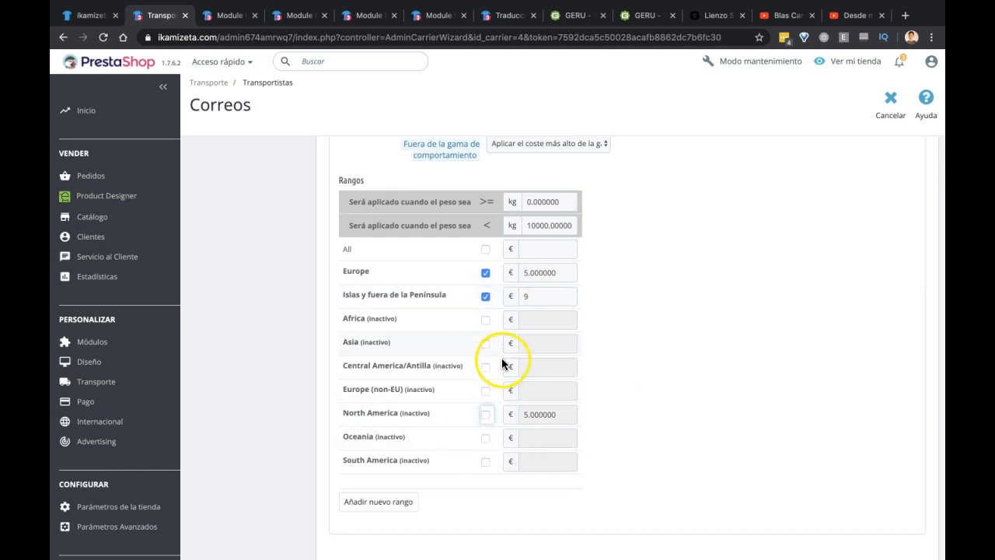
Step: Add a 2–5 kg range after a 0–2 kg first range, charging Europe 8 € and islands 12 €
left_click(365, 502)
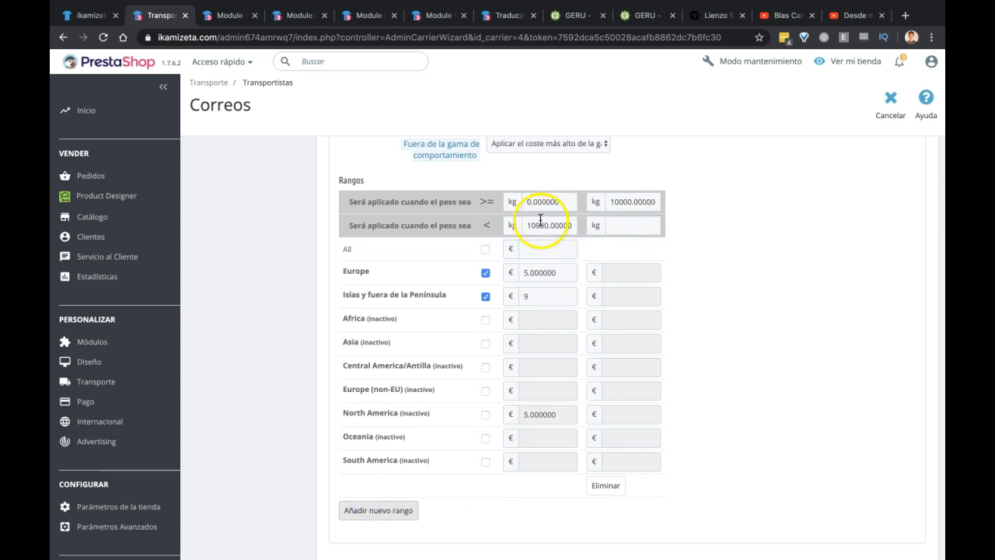
double_click(540, 224)
type("2")
key("Tab")
double_click(614, 204)
type("2")
key("Tab")
scroll(627, 197, "up", 1)
scroll(627, 197, "down", 1)
type("5")
left_click(626, 272)
type("812")
Step: Add a third range up to 10 kg and start filling its Europe and islands prices
left_click(370, 511)
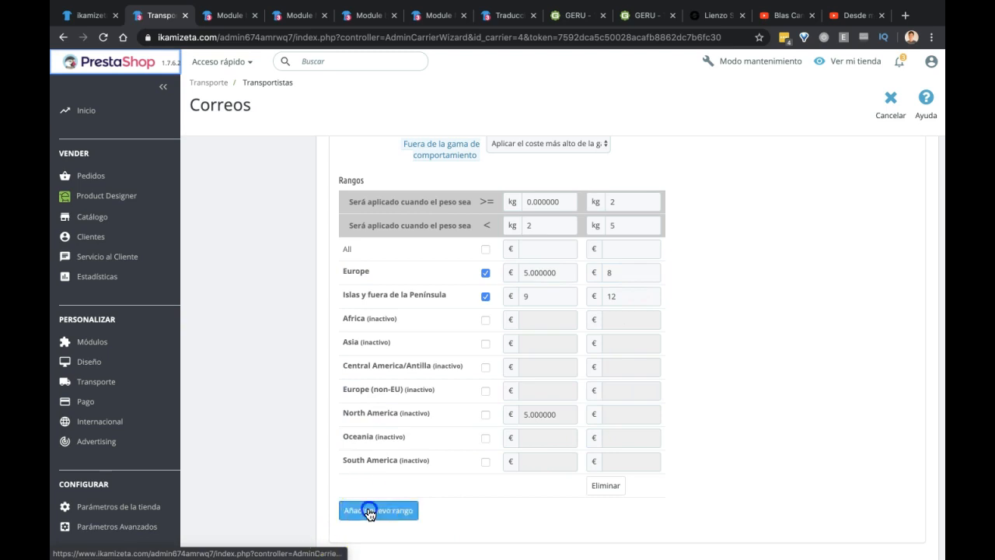
left_click(702, 225)
type("10")
left_click(691, 271)
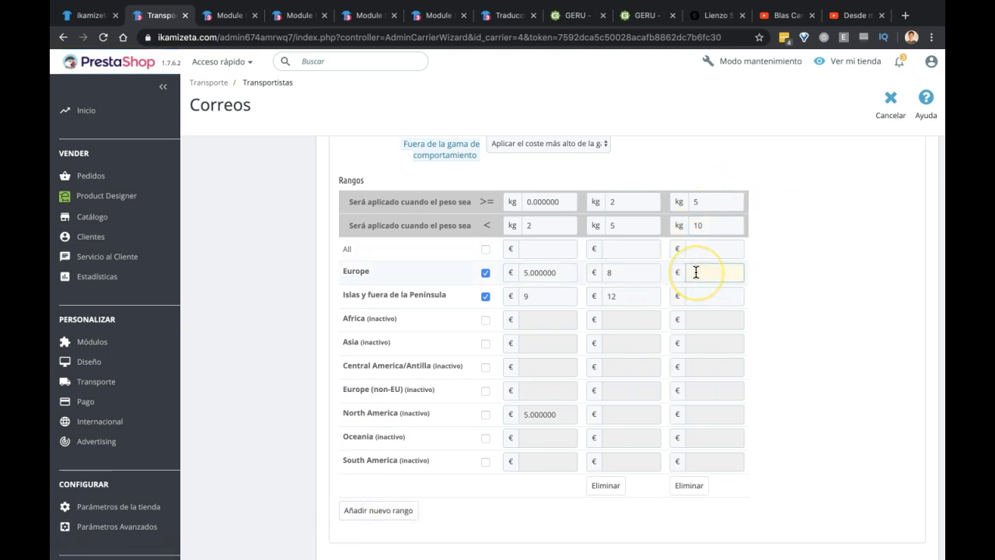
key("Tab")
scroll(800, 276, "down", 3)
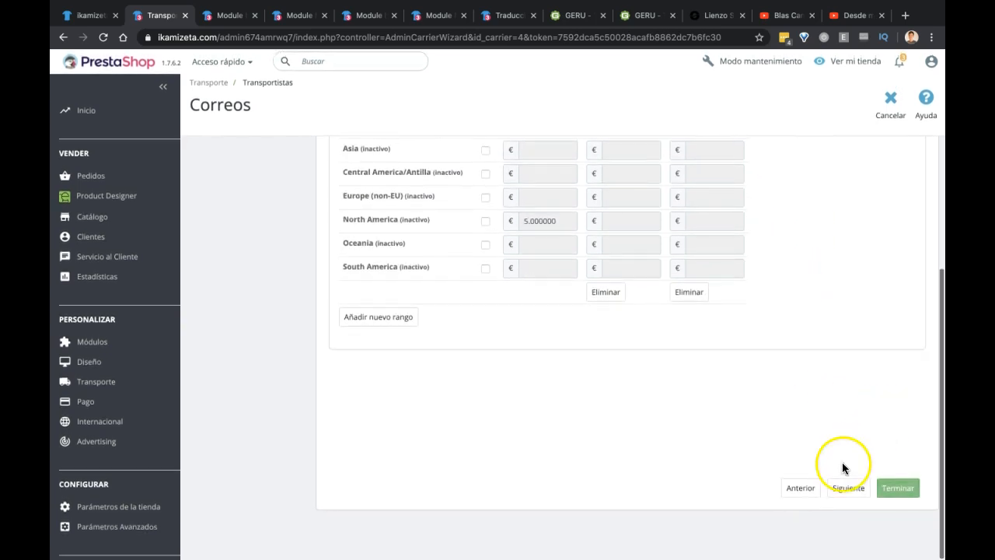
Step: Move through the package-size and summary steps and finish saving the Correos carrier
left_click(838, 487)
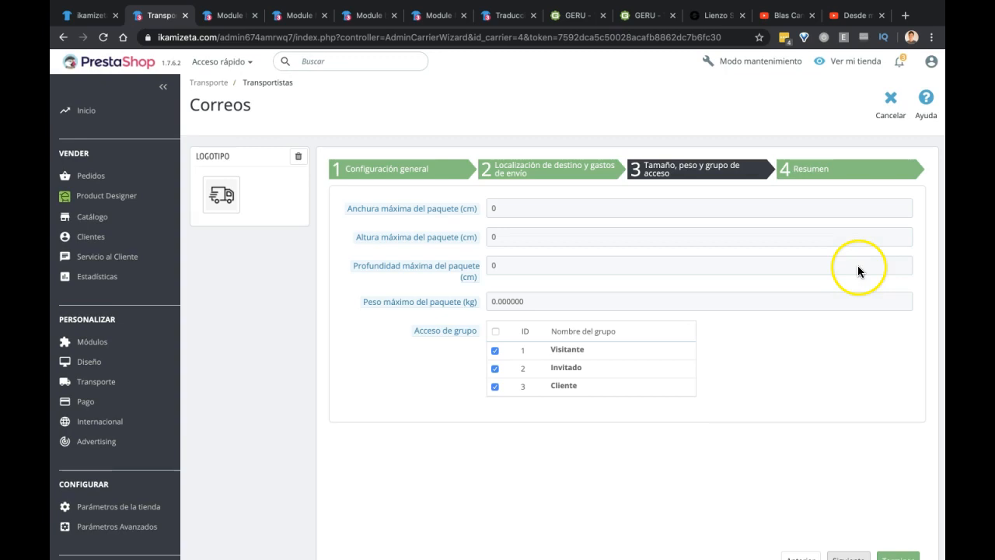
left_click(513, 204)
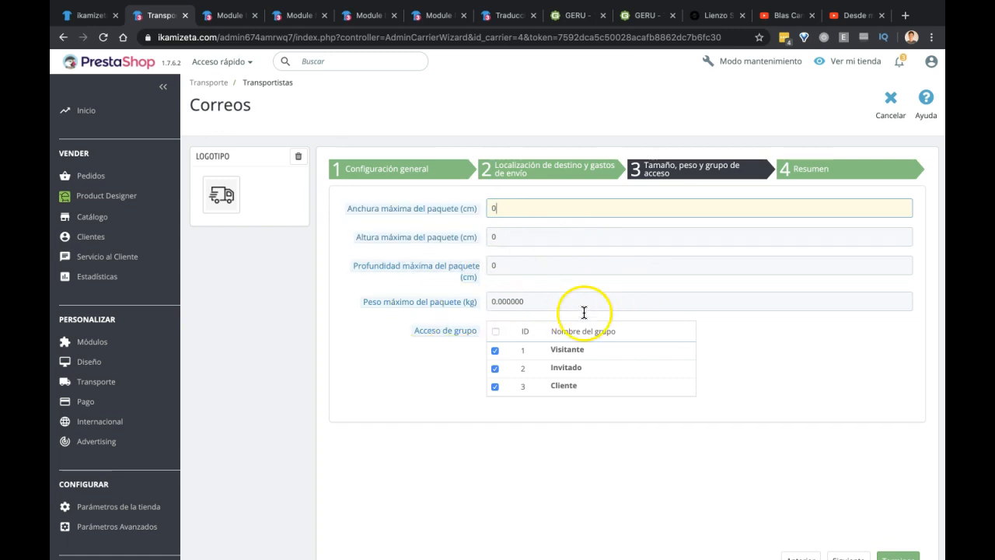
left_click(543, 305)
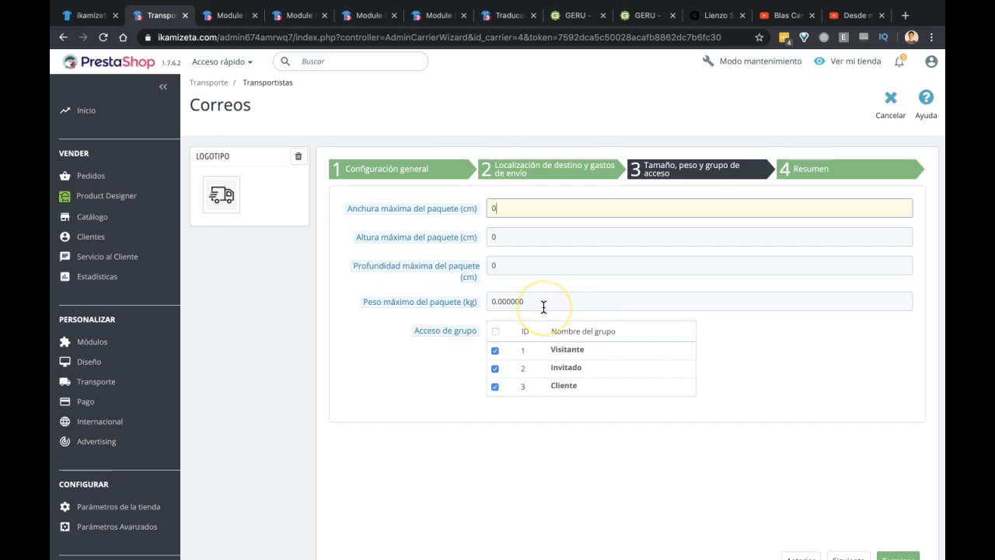
scroll(751, 363, "down", 2)
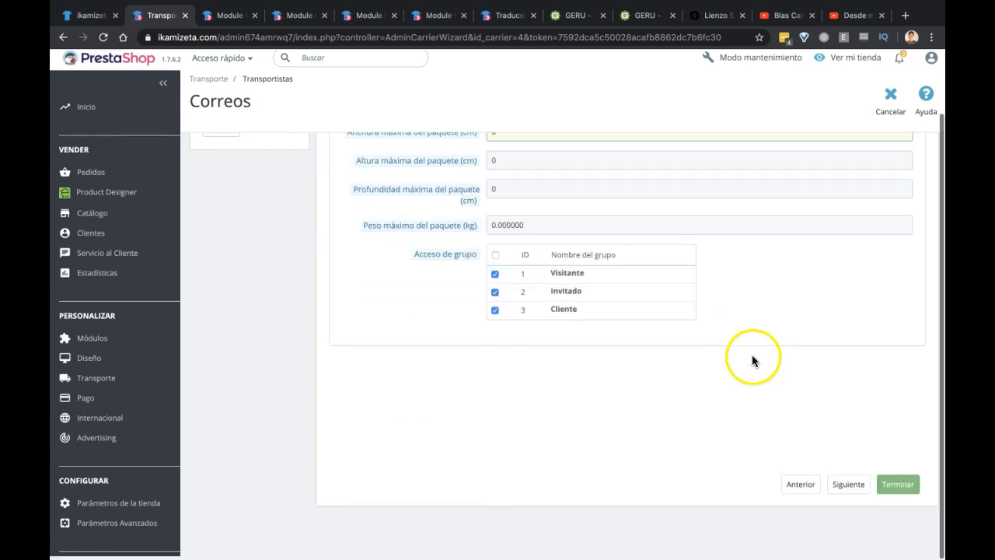
left_click(848, 488)
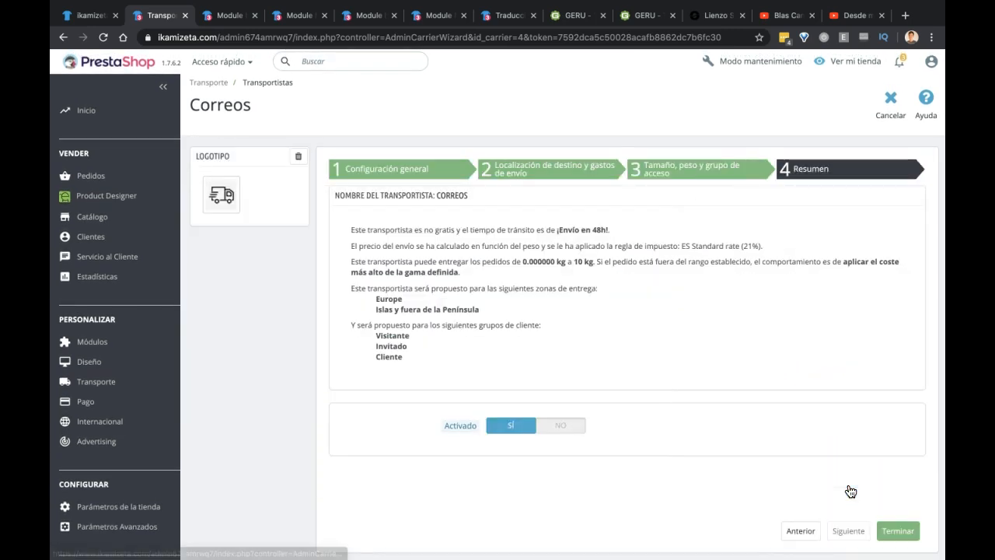
left_click(894, 533)
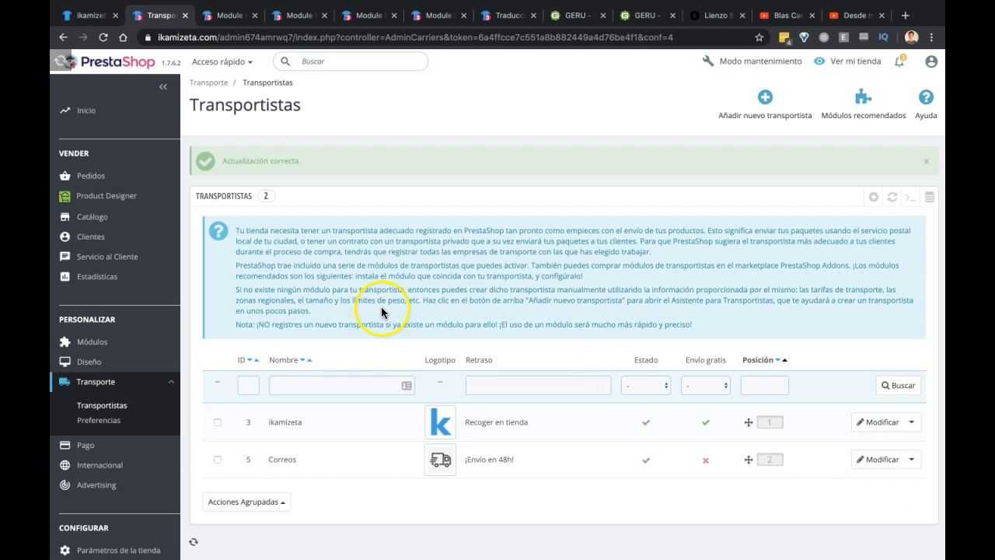
Step: Select Correos at 8,47 € in the island-address checkout, then go back to the carriers admin list
left_click(83, 17)
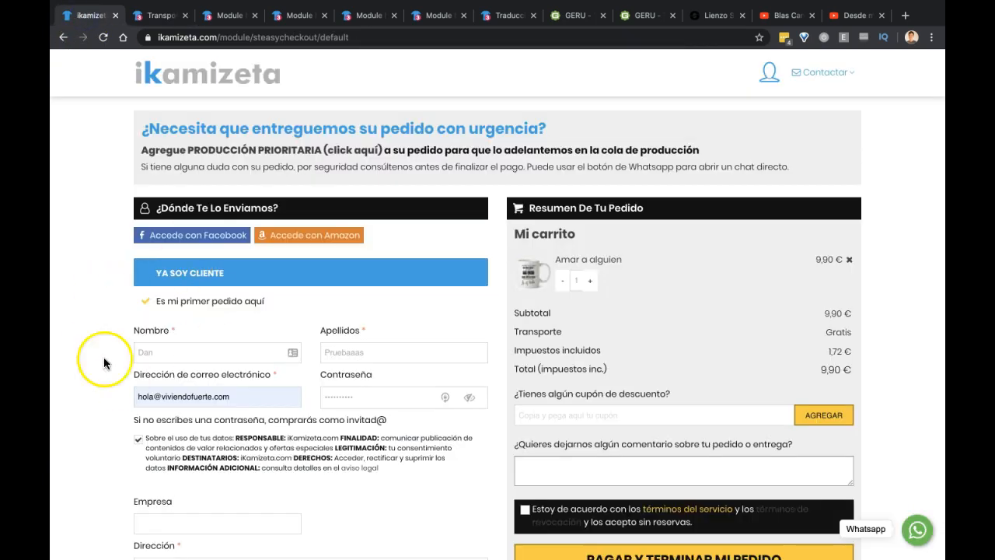
scroll(77, 327, "down", 4)
scroll(78, 333, "down", 4)
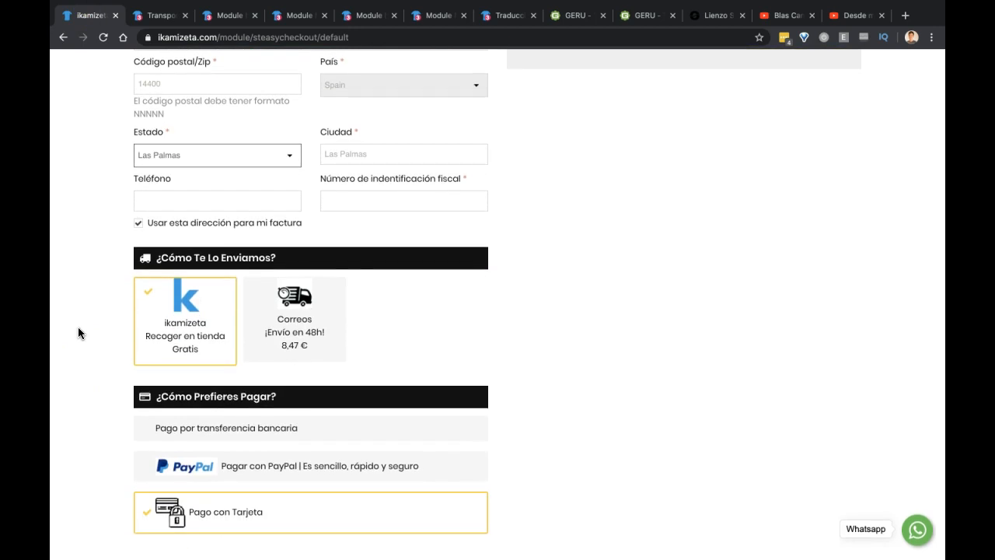
scroll(690, 324, "up", 4)
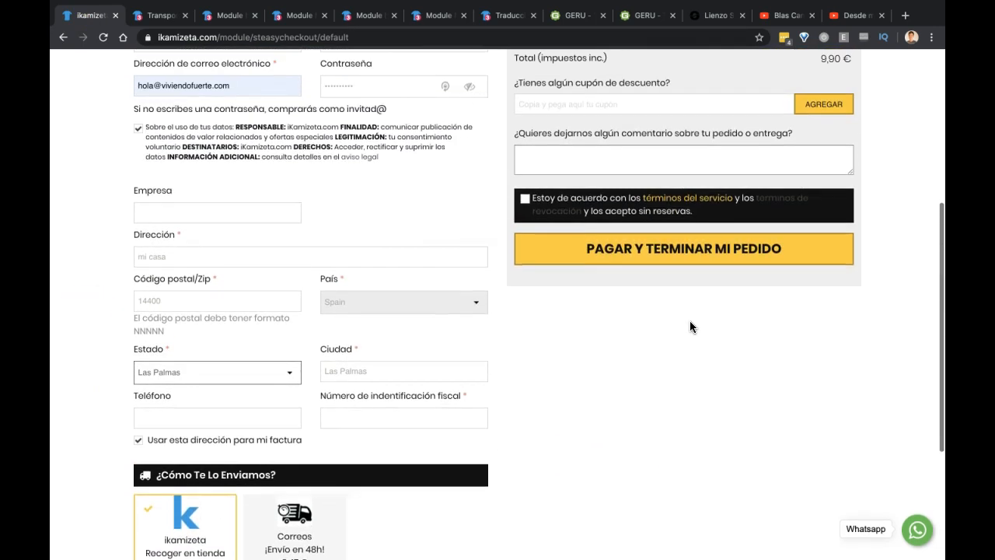
scroll(295, 438, "down", 1)
left_click(295, 459)
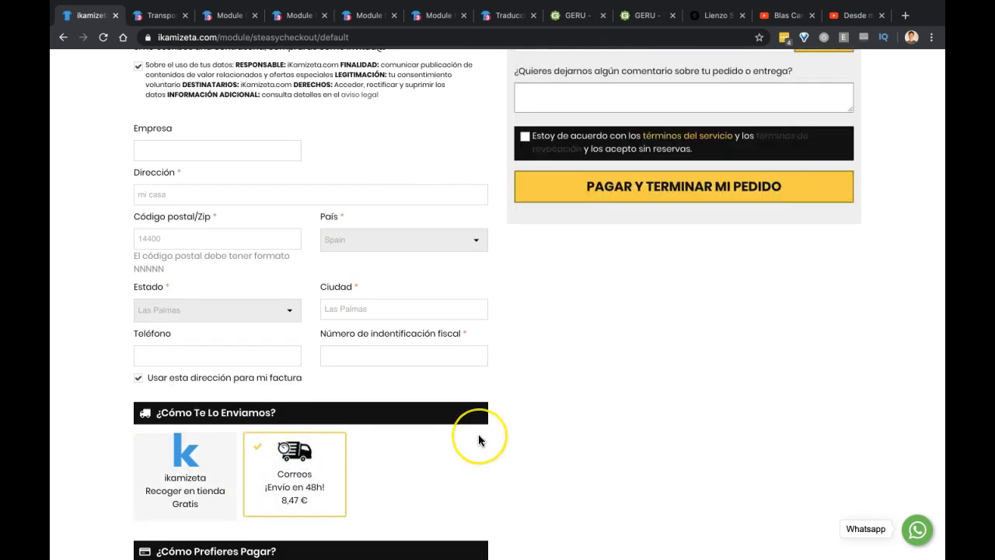
scroll(478, 435, "up", 2)
scroll(478, 440, "up", 2)
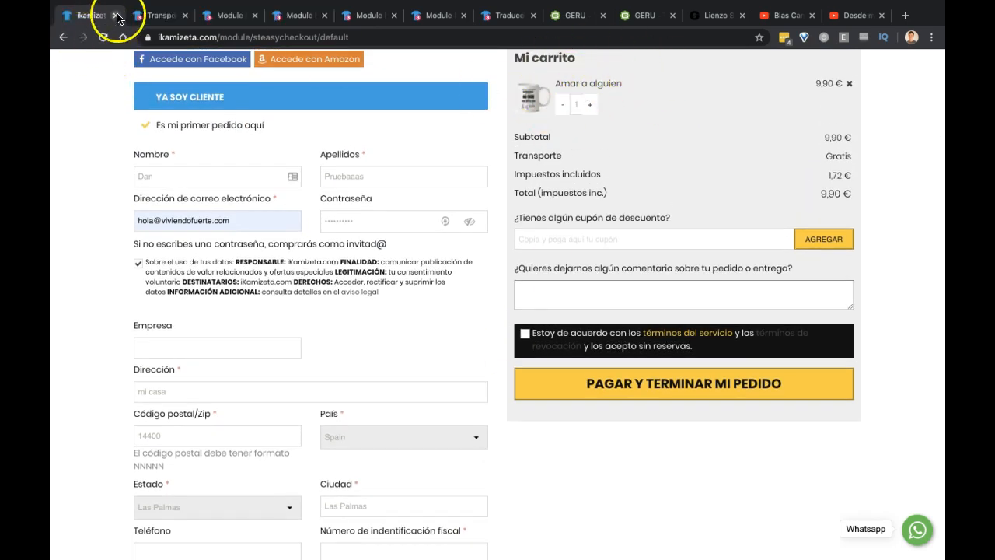
left_click(155, 14)
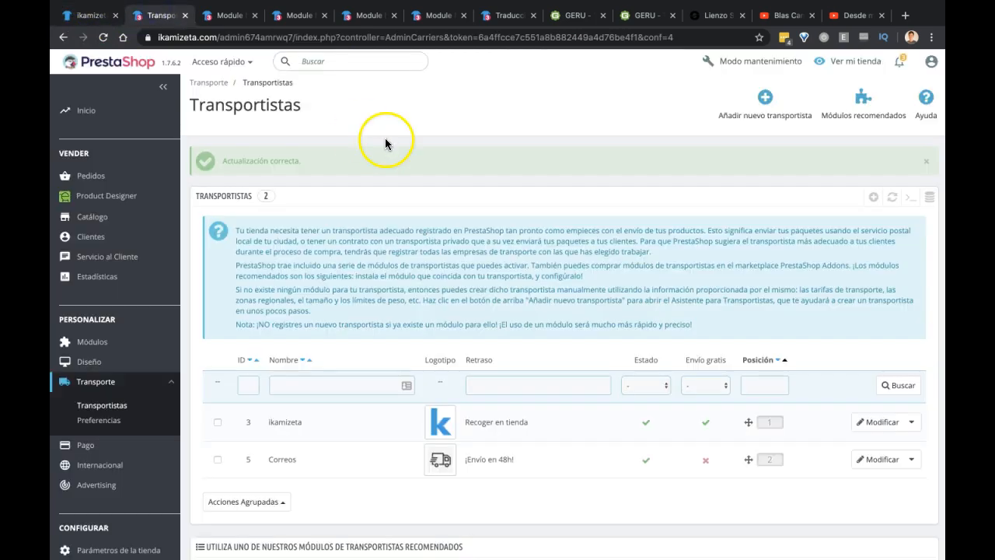
Step: Start a new carrier named 'Envío prioritario (urgente)'
scroll(562, 215, "down", 3)
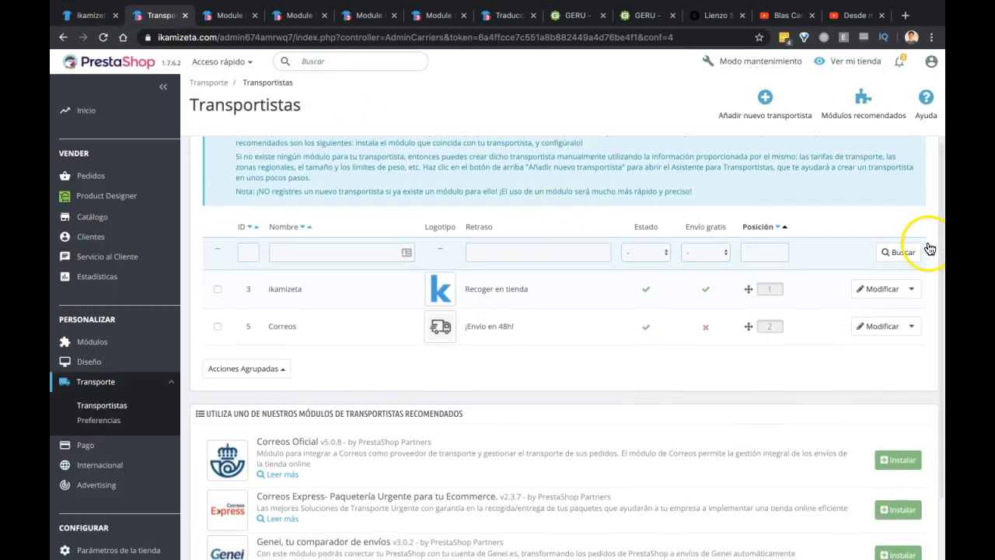
scroll(800, 199, "up", 2)
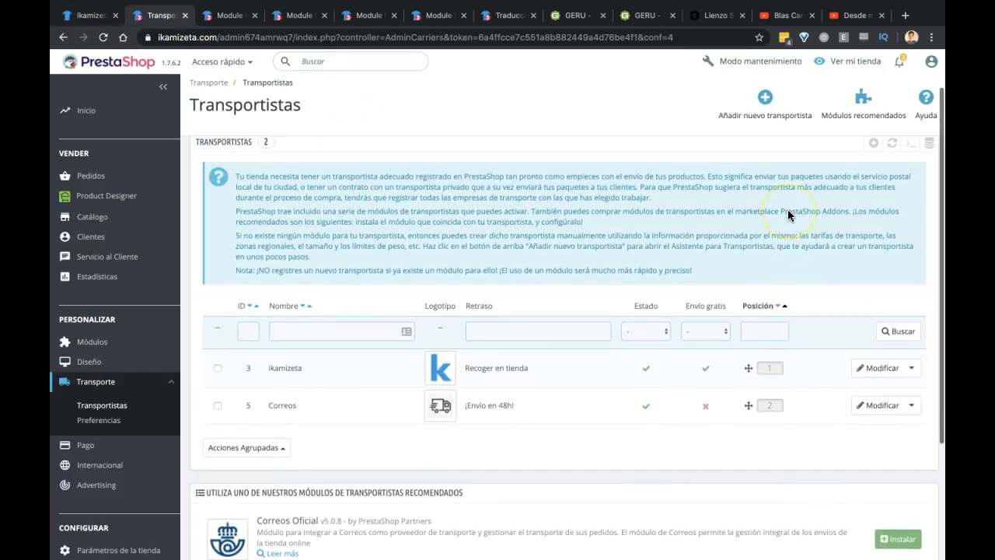
left_click(872, 144)
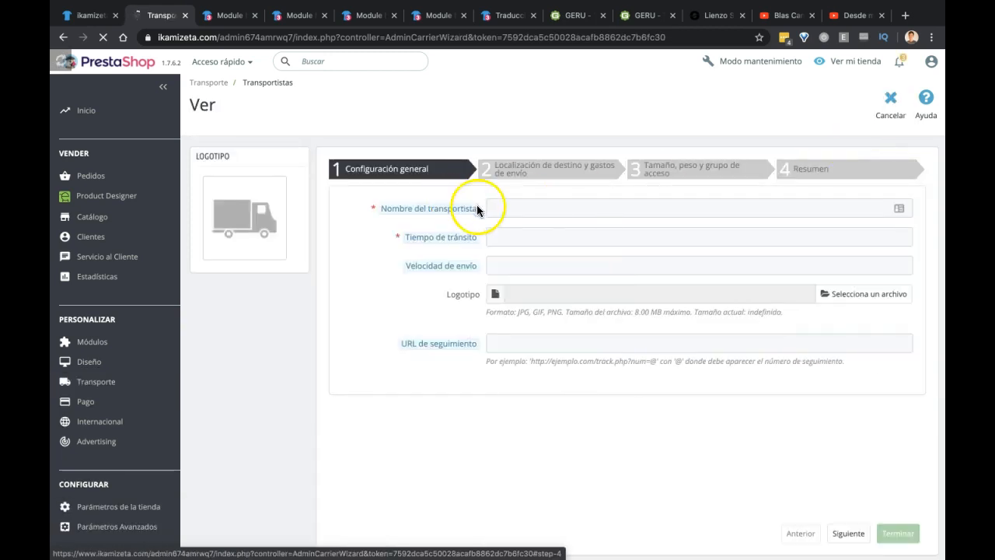
left_click(505, 208)
type("Só")
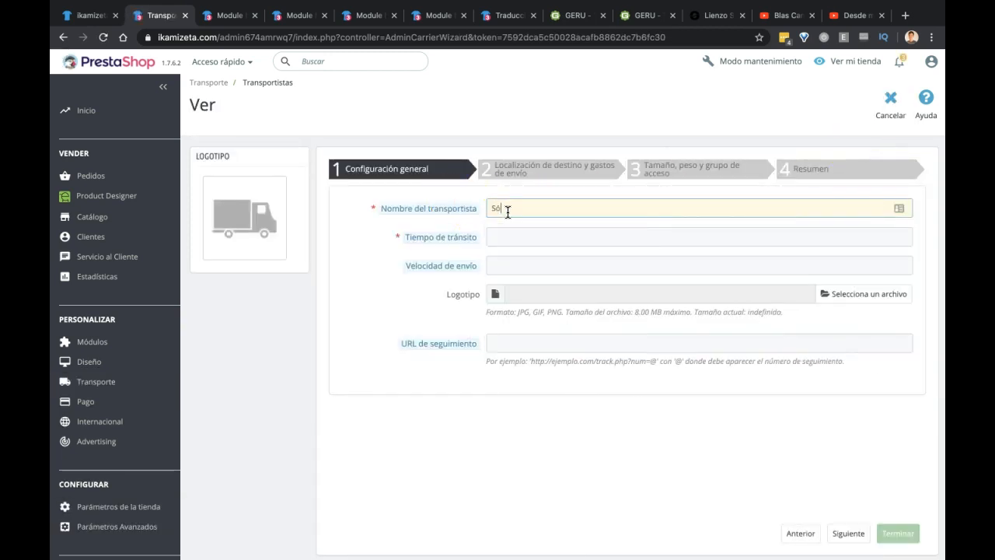
type("lo las")
key("ctrl+a")
type("Tr")
type("nvío")
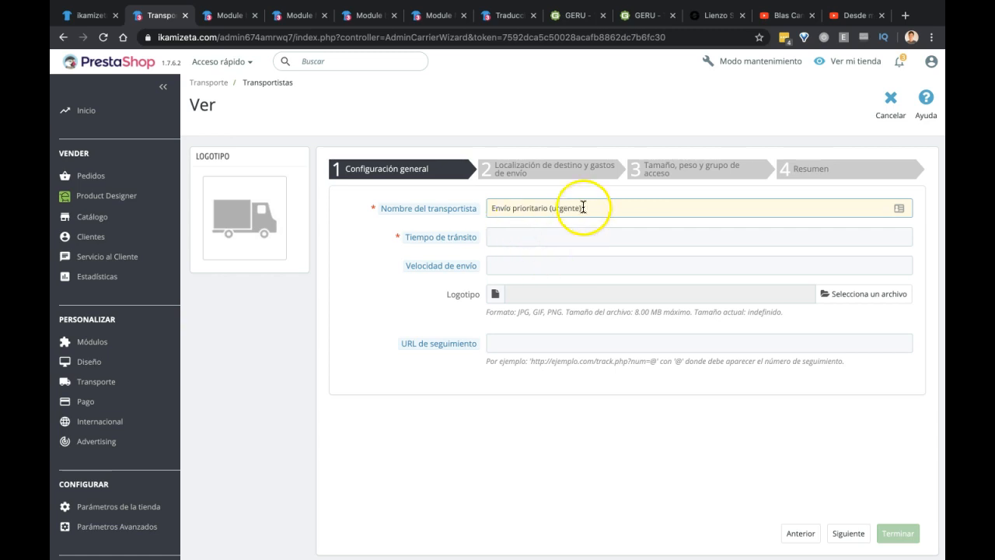
Step: Set the new carrier's transit time to 48h
left_click(534, 238)
mouse_move(410, 241)
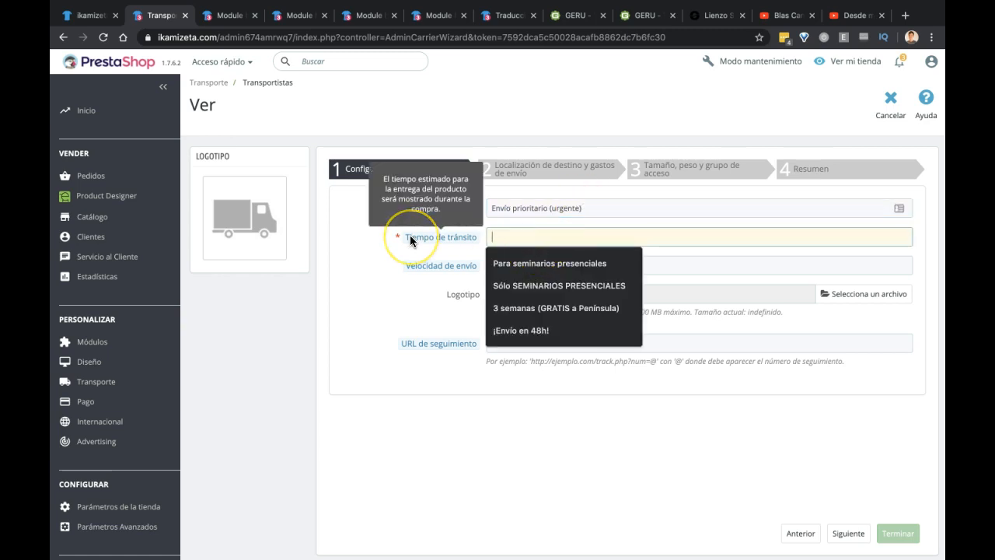
type("24h")
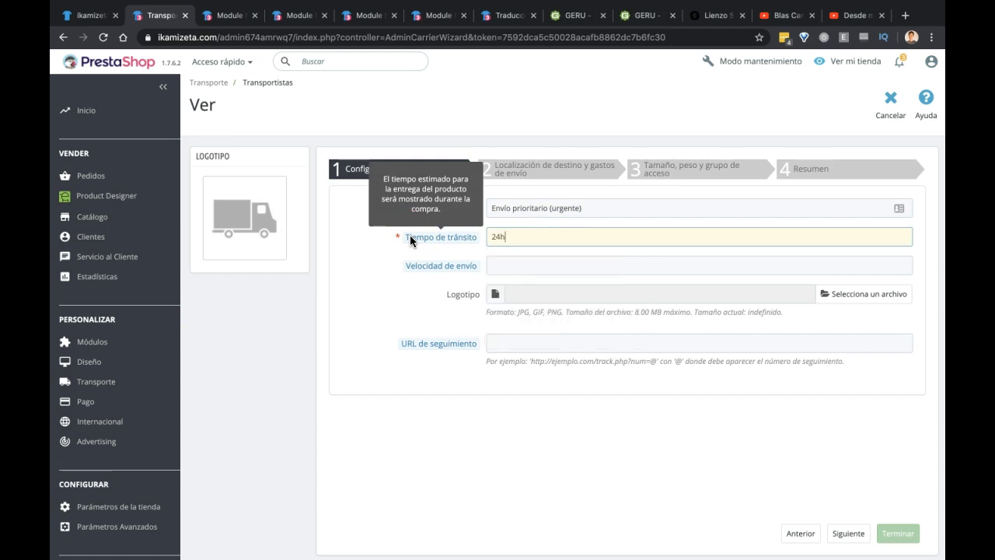
key("BackSpace")
key("BackSpace")
key("BackSpace")
type("48h")
left_click(405, 296)
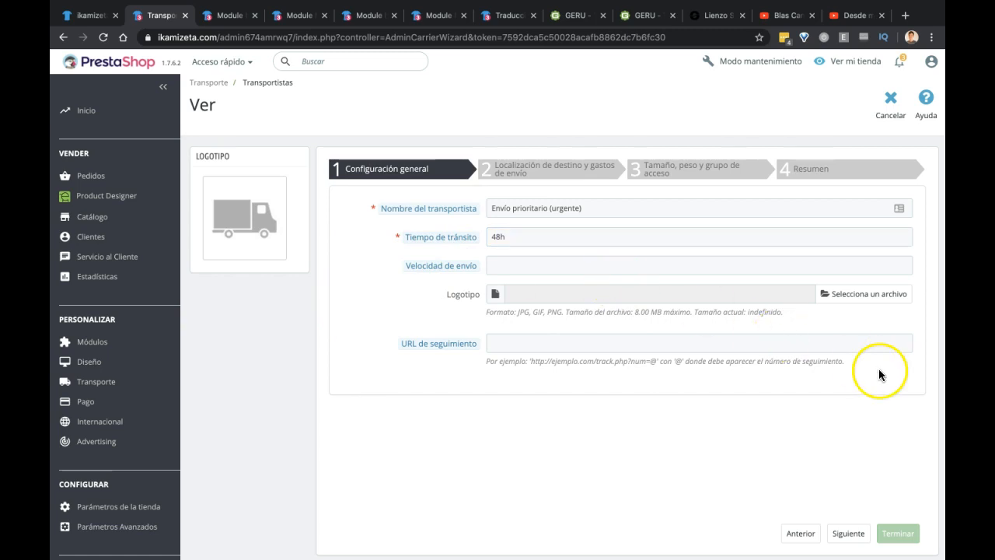
Step: Bill the carrier by order price with a 0–100 € first range and enable the Europe zone
left_click(847, 536)
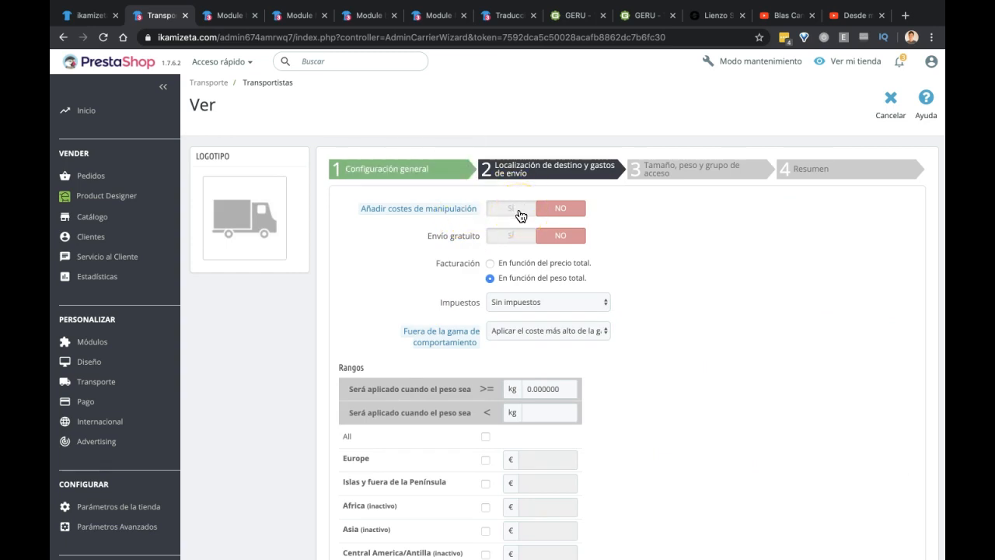
left_click(645, 279)
left_click(489, 263)
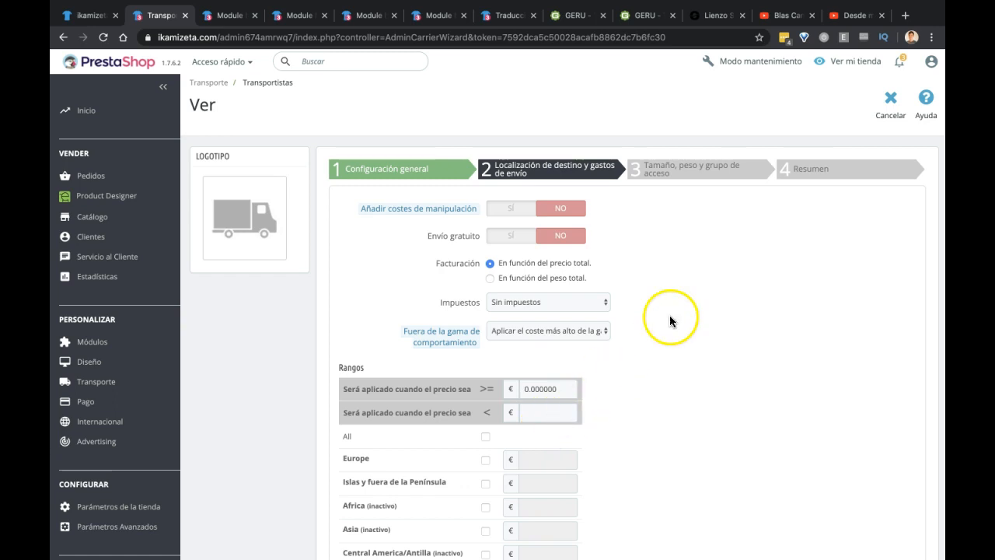
left_click(561, 412)
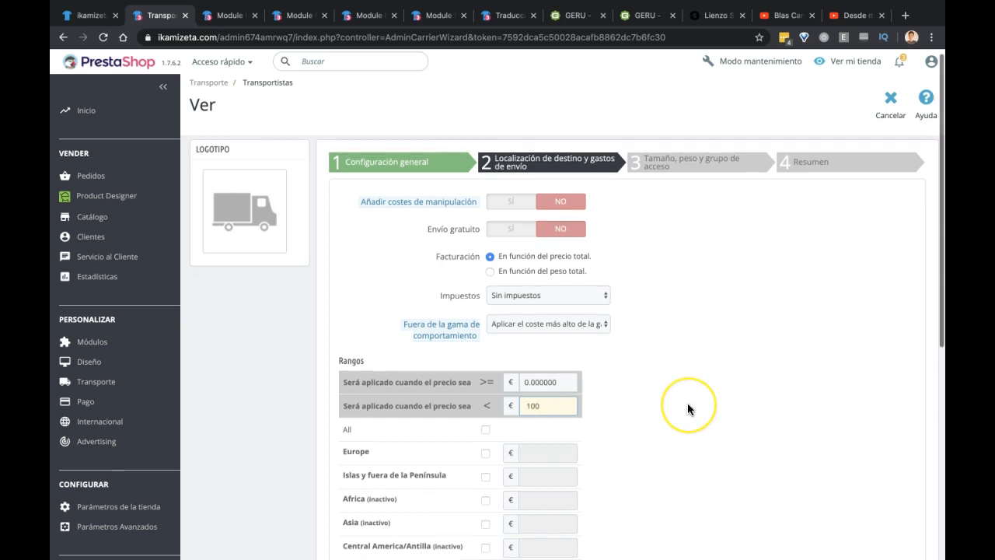
scroll(687, 403, "down", 5)
left_click(483, 249)
Step: Enable the Islas y fuera de la Península zone and add two more ranges, the second ending at 300
left_click(491, 276)
left_click(355, 480)
left_click(637, 200)
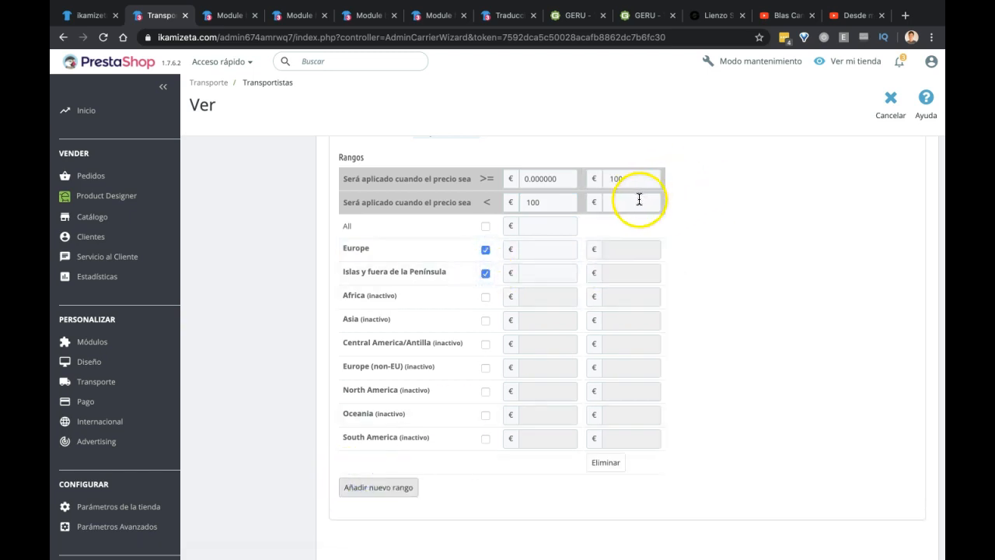
type("300")
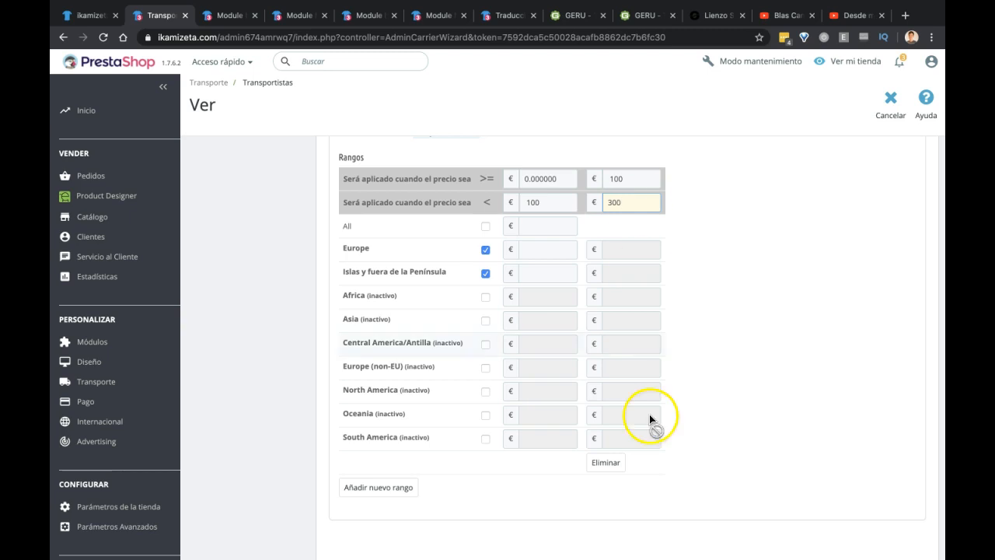
left_click(392, 486)
left_click(701, 203)
type("1000000")
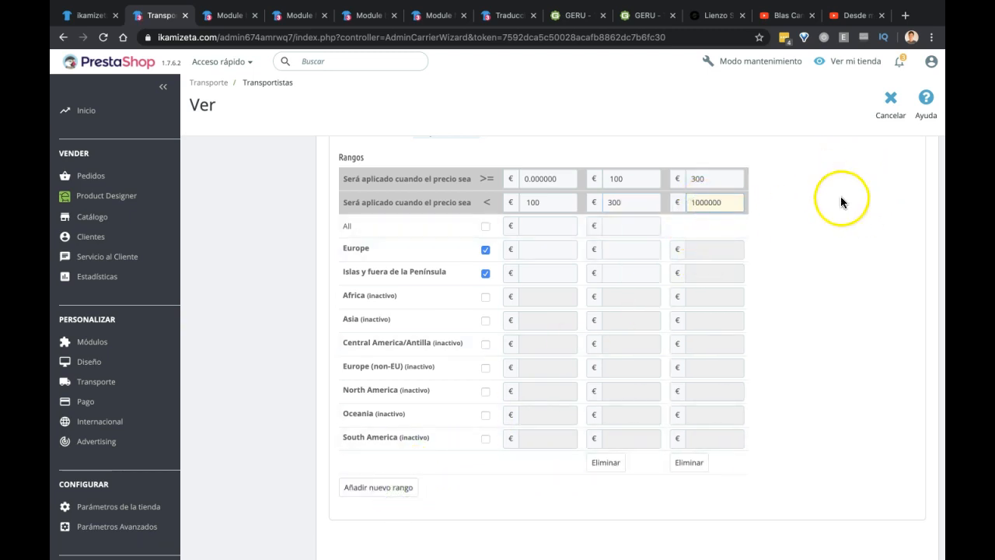
Step: Set the 300–350 range to 0 € for Europe and 30 € for the islands
left_click(719, 252)
type("0")
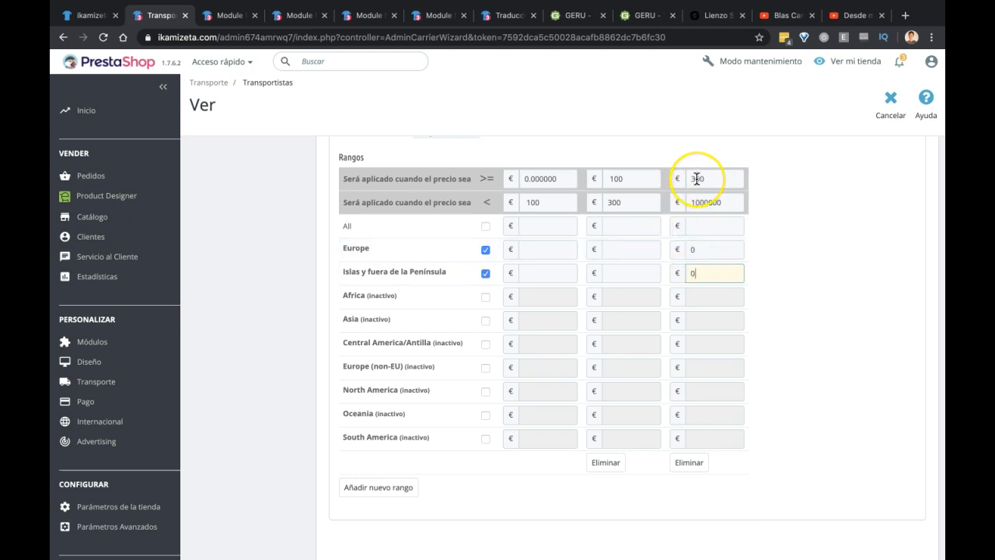
left_click(700, 274)
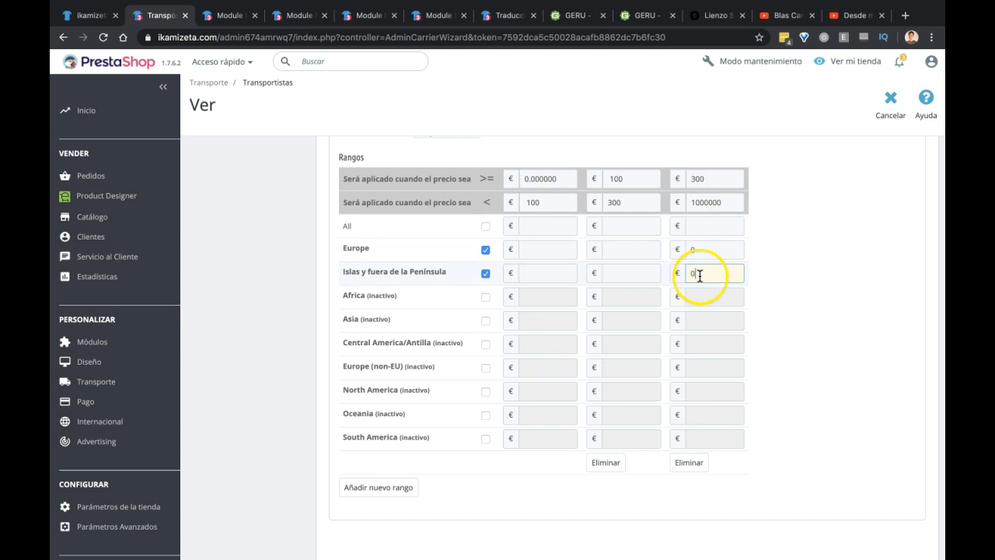
left_click(725, 204)
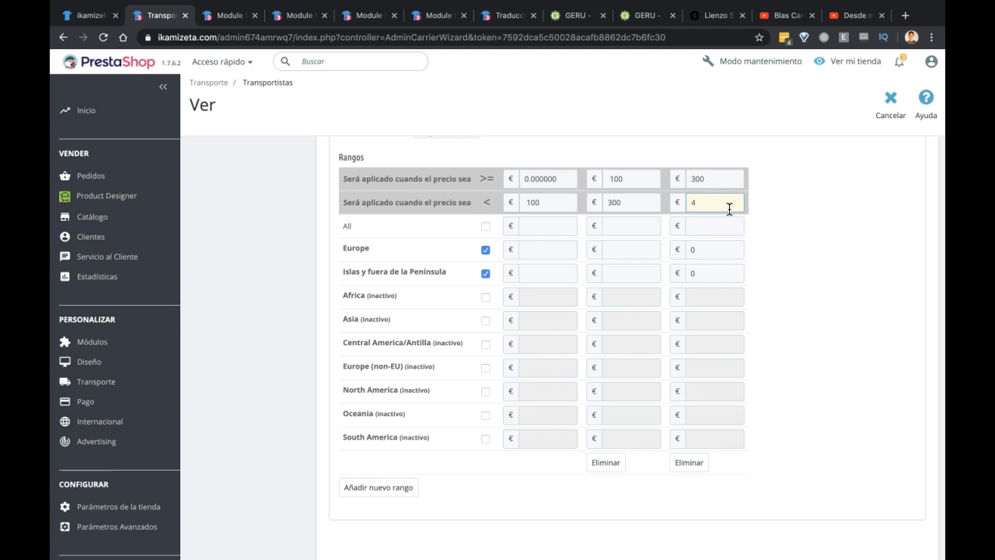
scroll(730, 209, "up", 1)
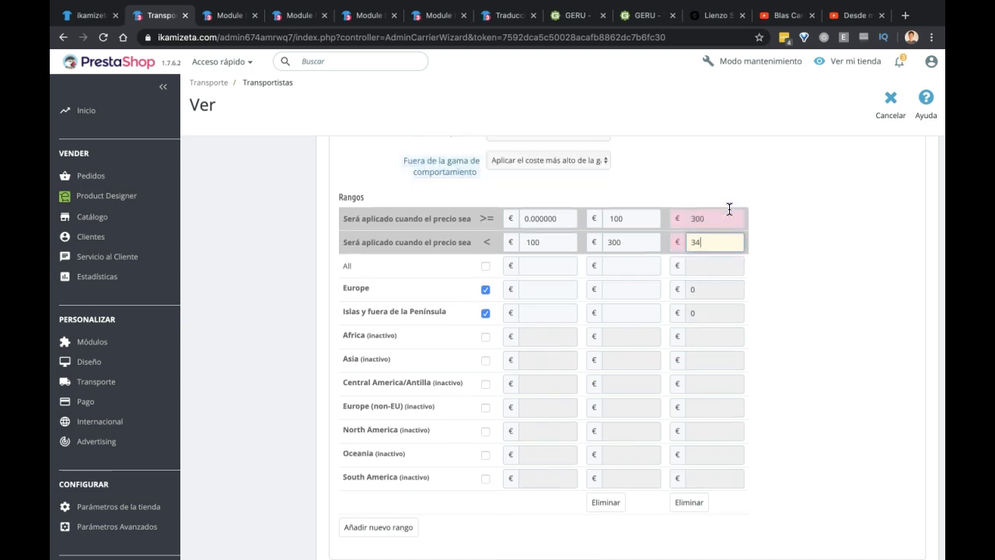
left_click_drag(729, 209, 710, 304)
scroll(715, 317, "down", 1)
left_click(711, 269)
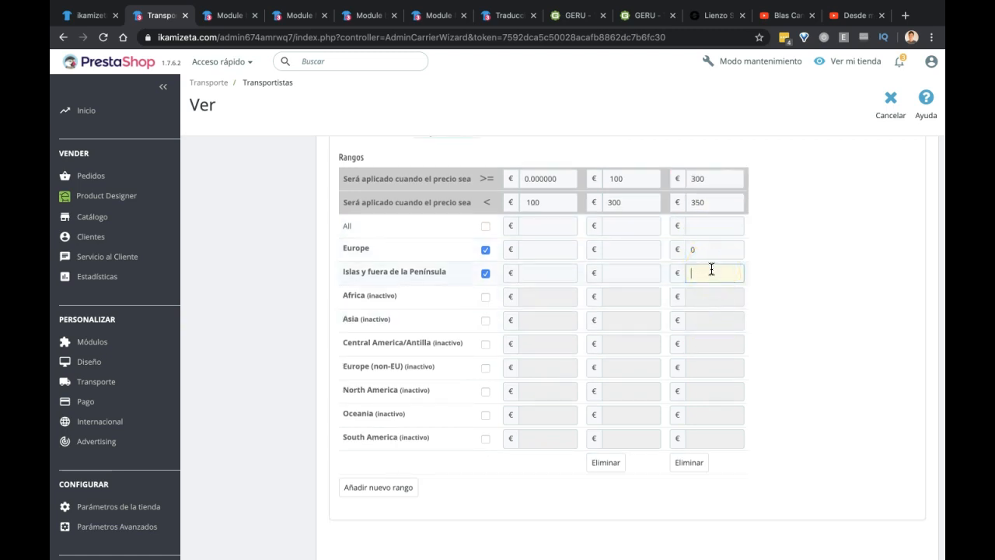
type("30")
Step: Add a fourth range from 350 to 10000 € charging 0 € in both zones
left_click(396, 487)
left_click(795, 179)
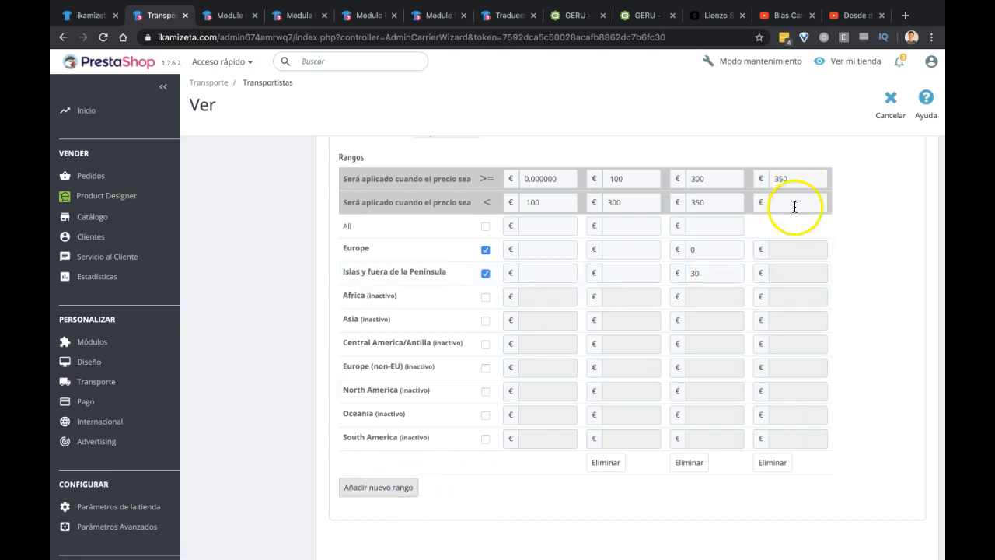
left_click(794, 204)
type("10000")
left_click(784, 250)
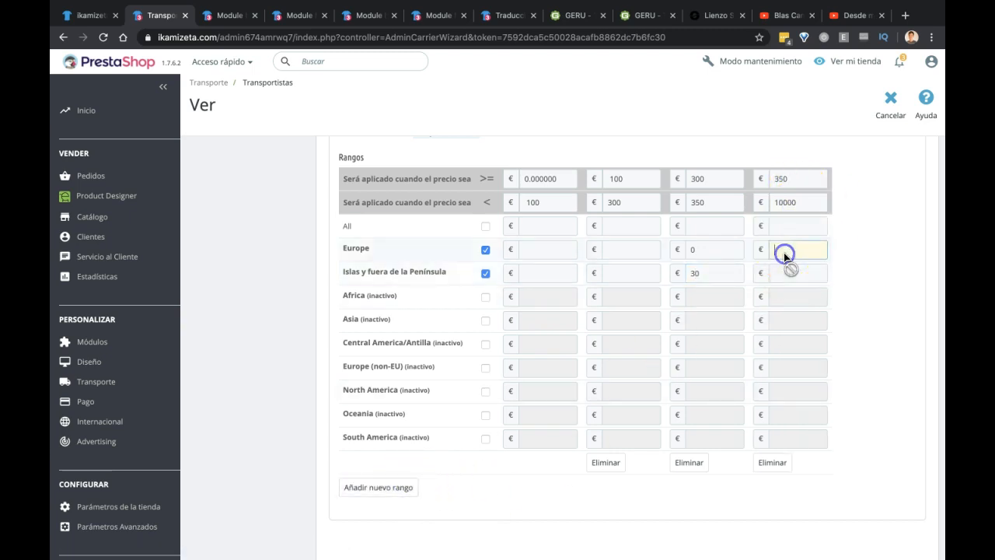
type("0")
left_click(787, 270)
type("0")
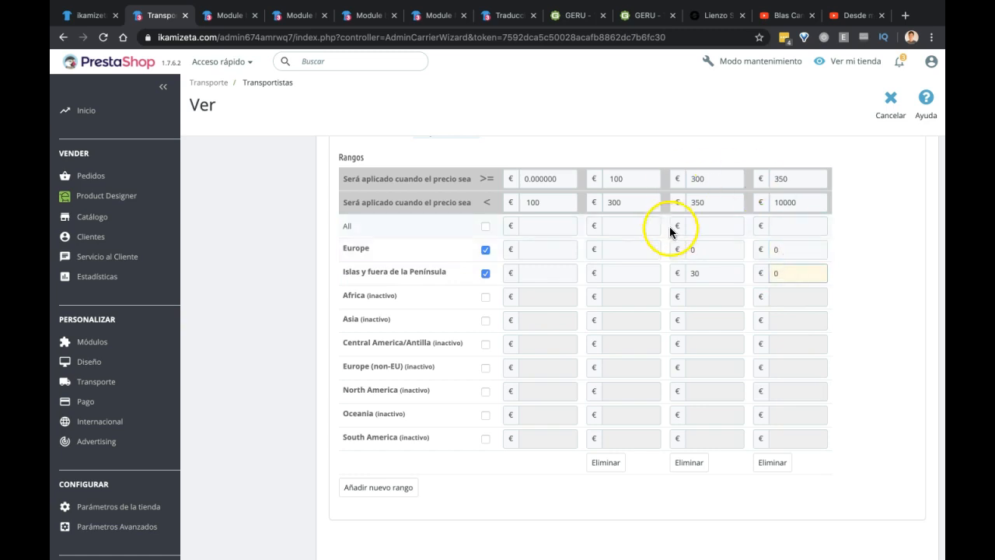
Step: Price the first two ranges at 10/15 € for Europe and 15/20 € for the islands
left_click(563, 248)
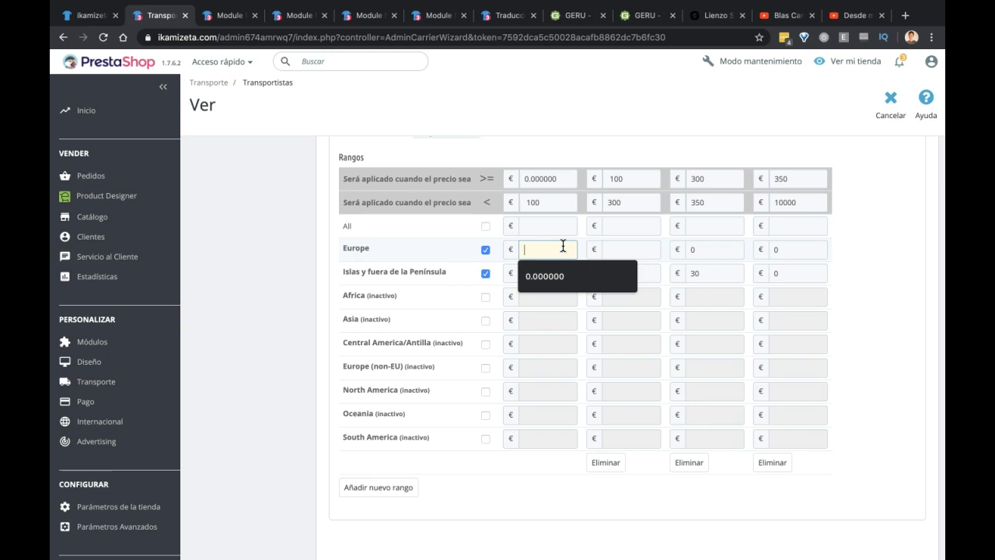
type("10")
key("Tab")
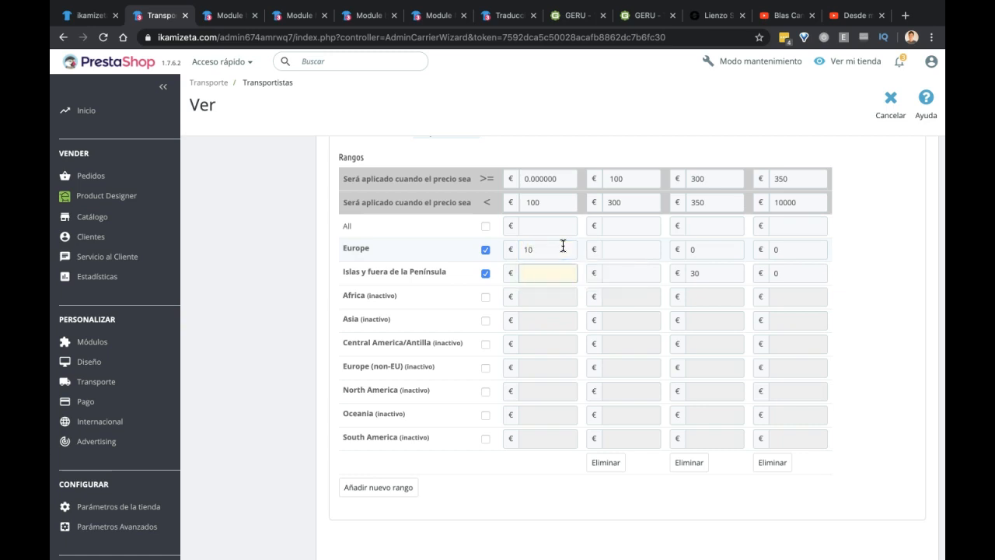
type("15")
key("Tab")
left_click(626, 255)
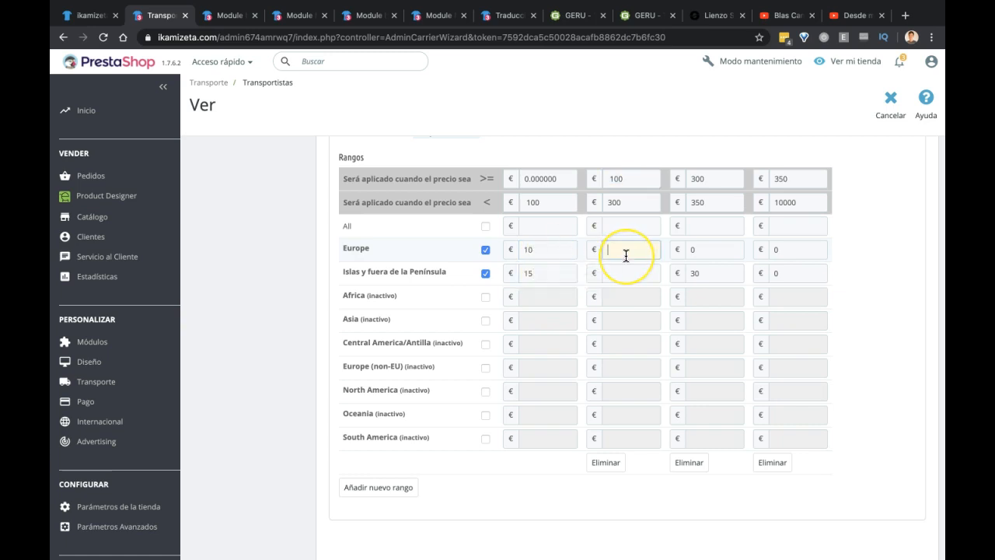
type("15")
key("Tab")
type("20")
scroll(890, 284, "down", 1)
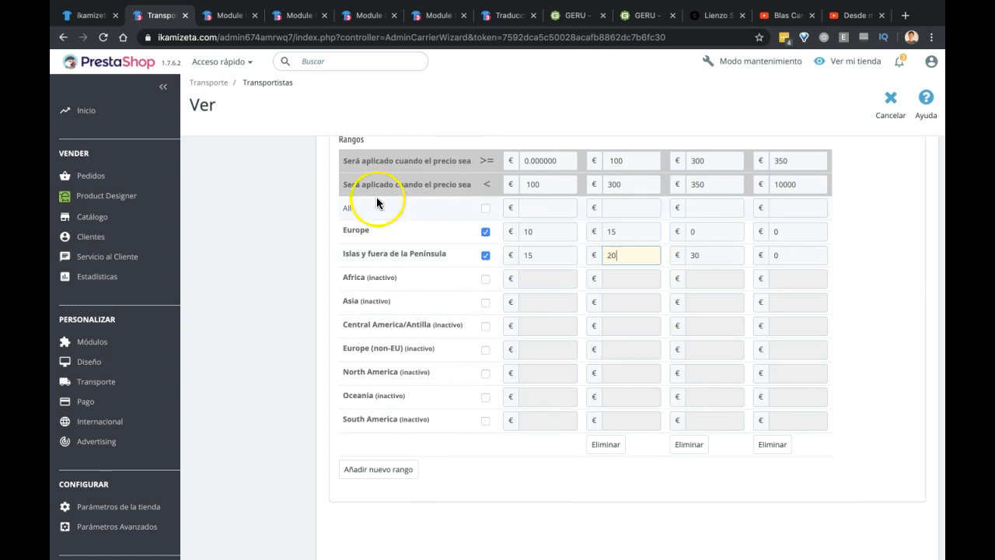
scroll(286, 218, "up", 2)
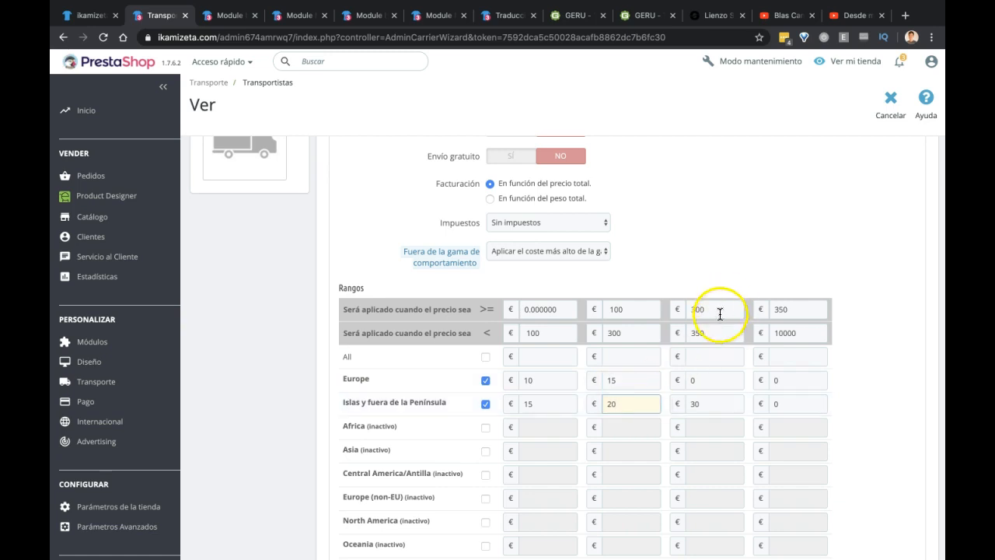
Step: Review the 300–350 range's limits and Europe price, then advance to the size, weight and group access step
left_click(708, 310)
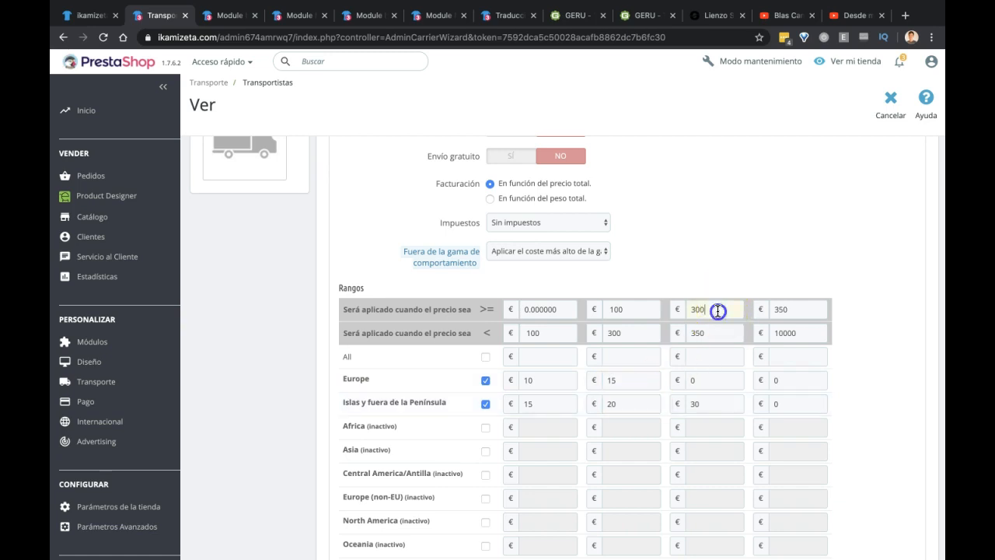
left_click(705, 380)
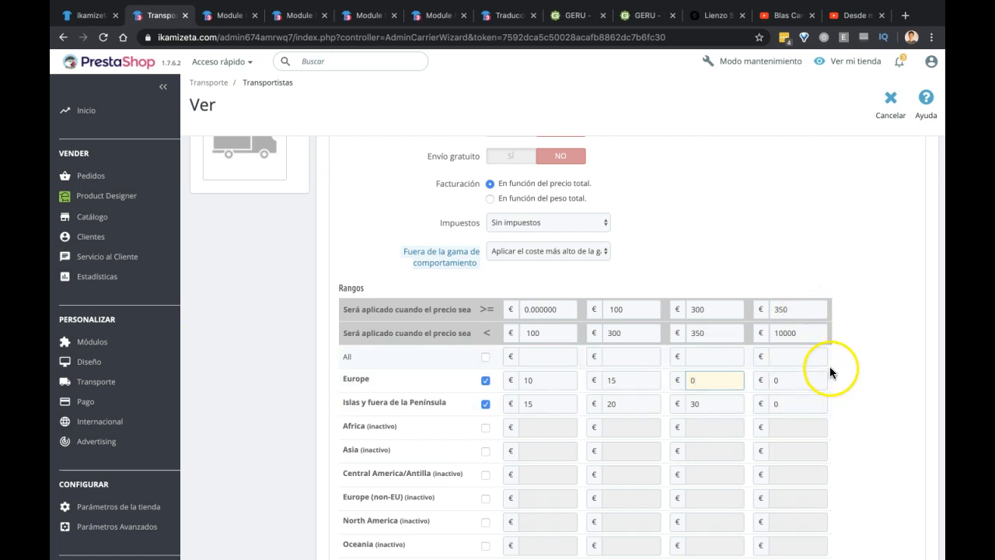
scroll(866, 400, "down", 5)
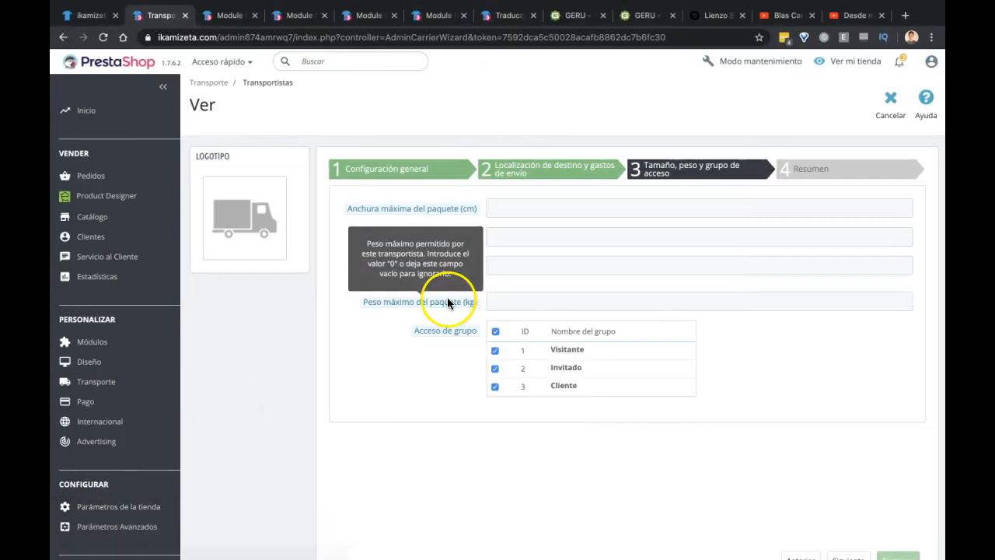
left_click(396, 411)
Step: Enter 25 kg as the maximum package weight, keeping Visitante, Invitado and Cliente allowed, and continue to the summary
left_click(526, 267)
left_click(396, 455)
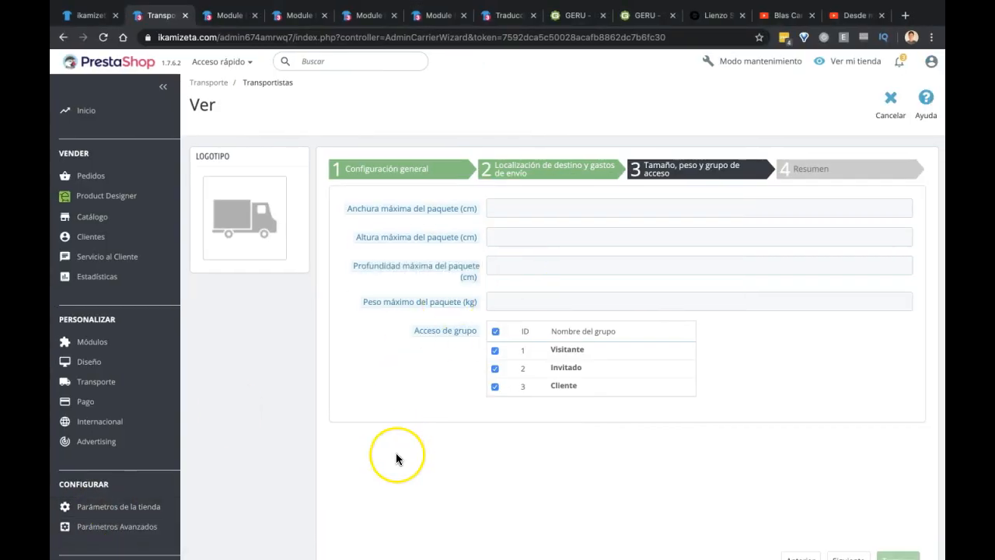
scroll(395, 453, "down", 2)
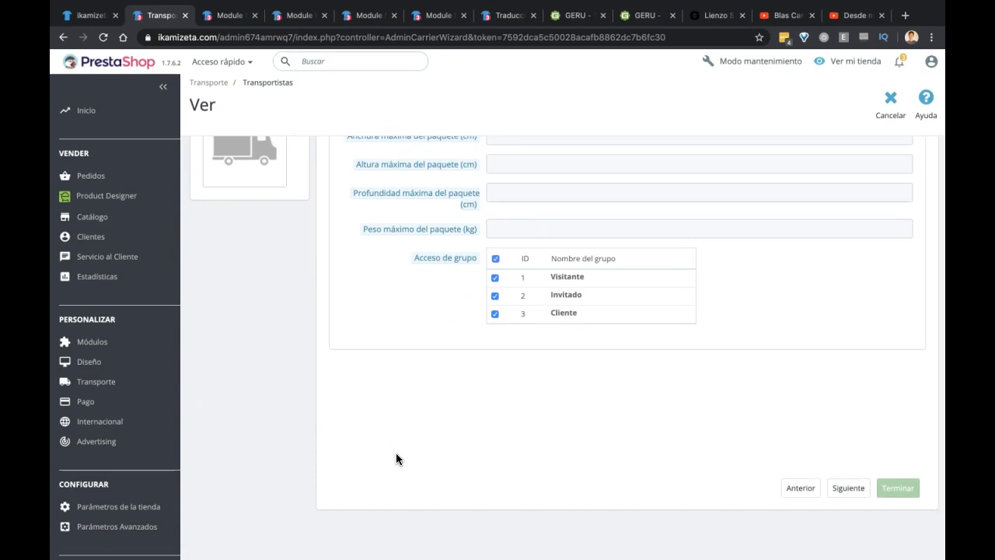
left_click(447, 311)
scroll(446, 311, "up", 1)
left_click(506, 216)
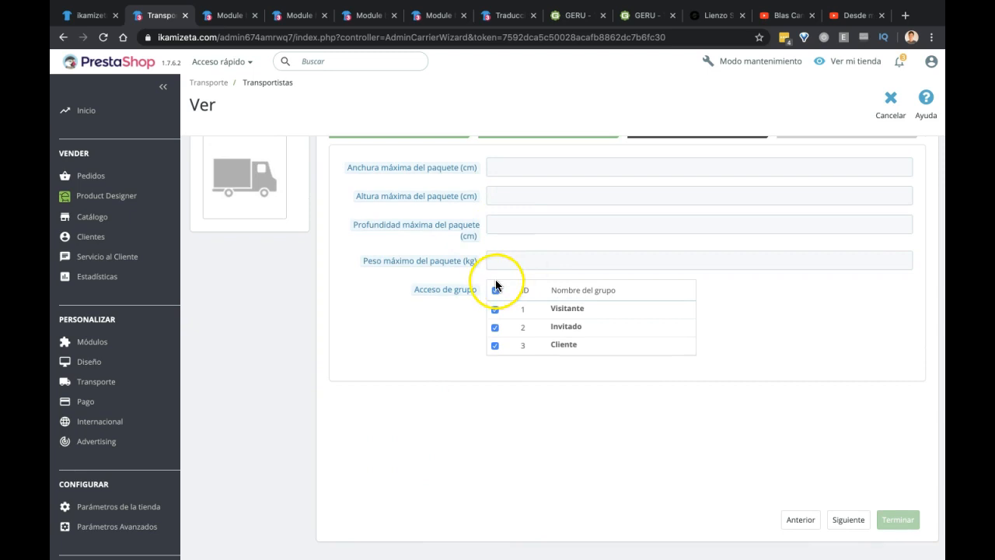
left_click(516, 265)
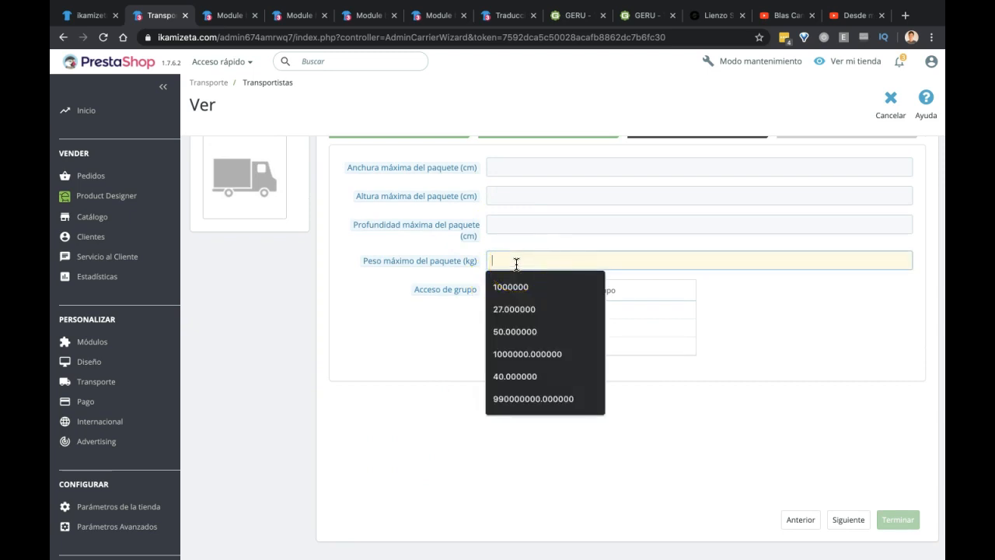
type("3")
type("25")
left_click(427, 380)
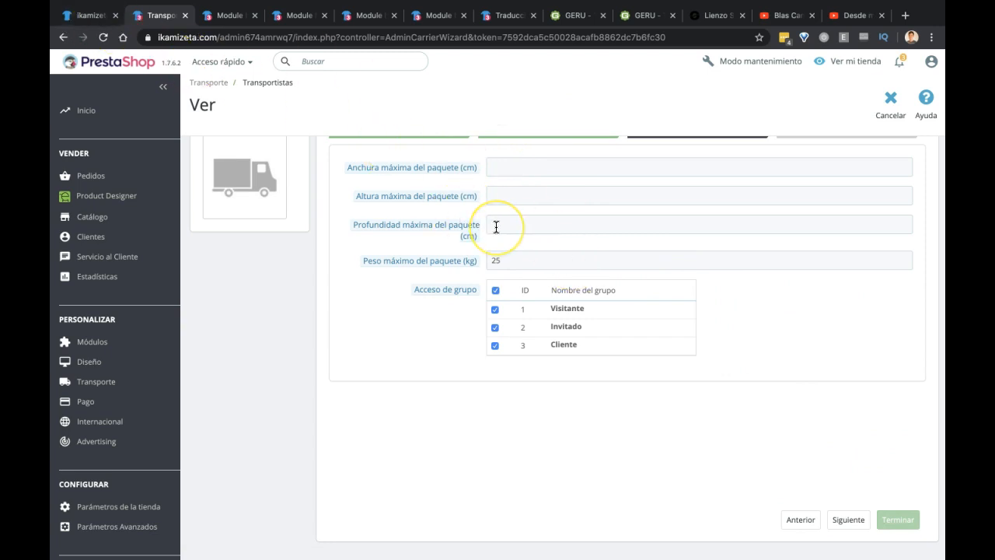
left_click(522, 220)
left_click(847, 521)
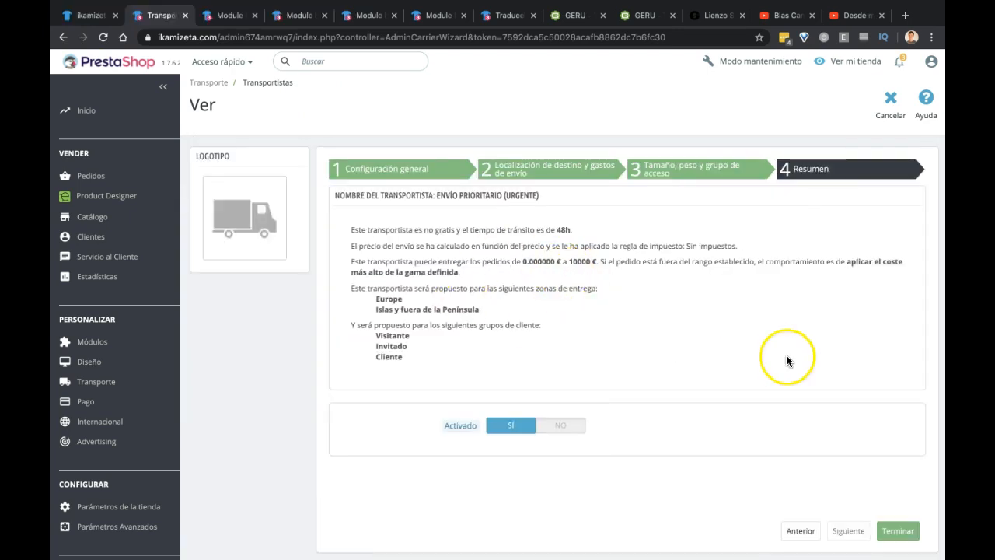
Step: Finish the wizard to save Envío prioritario (urgente) and switch to the storefront checkout
left_click(912, 532)
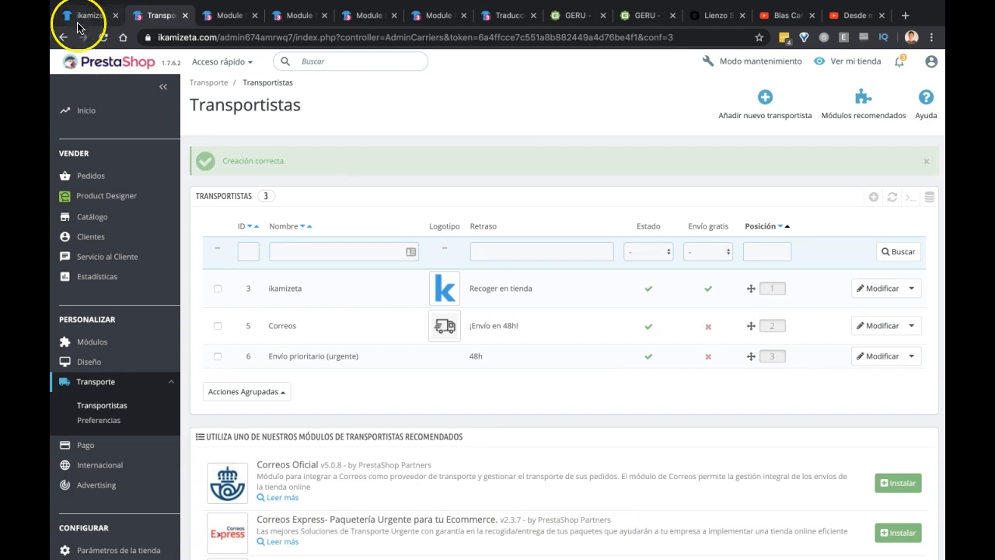
left_click(78, 27)
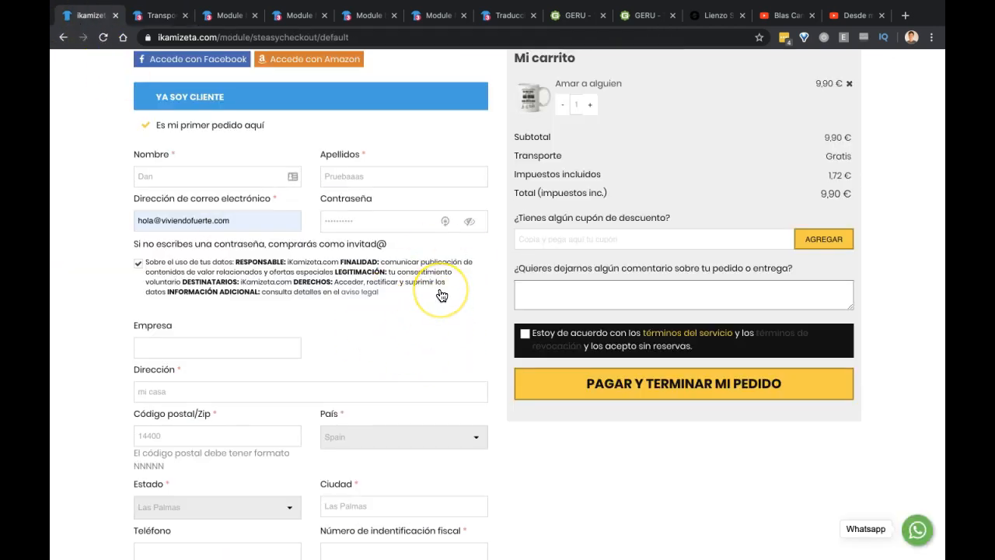
Step: Fill the NIF with a saved tax ID and choose bank transfer so the priority carrier appears at 10,00 €
scroll(441, 295, "down", 5)
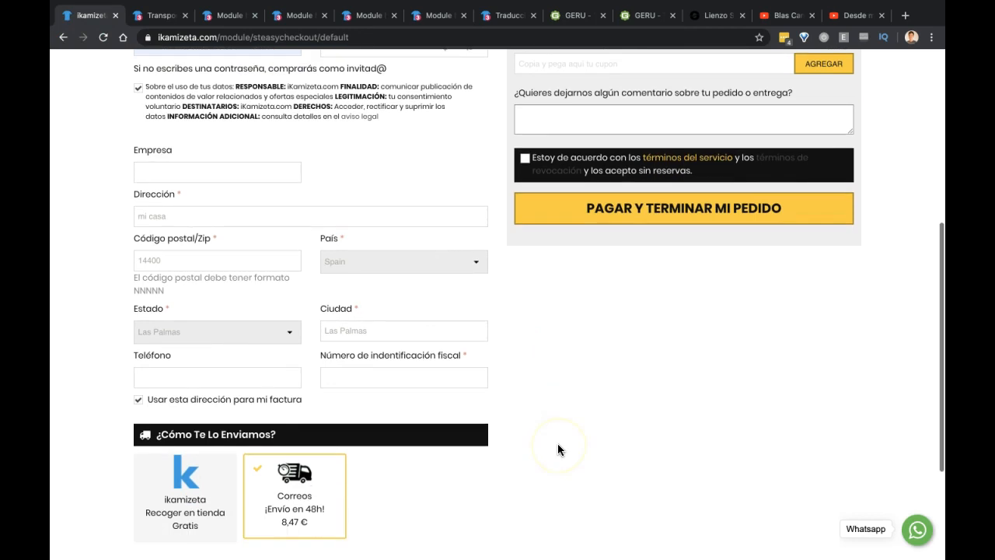
scroll(557, 449, "down", 1)
left_click(388, 299)
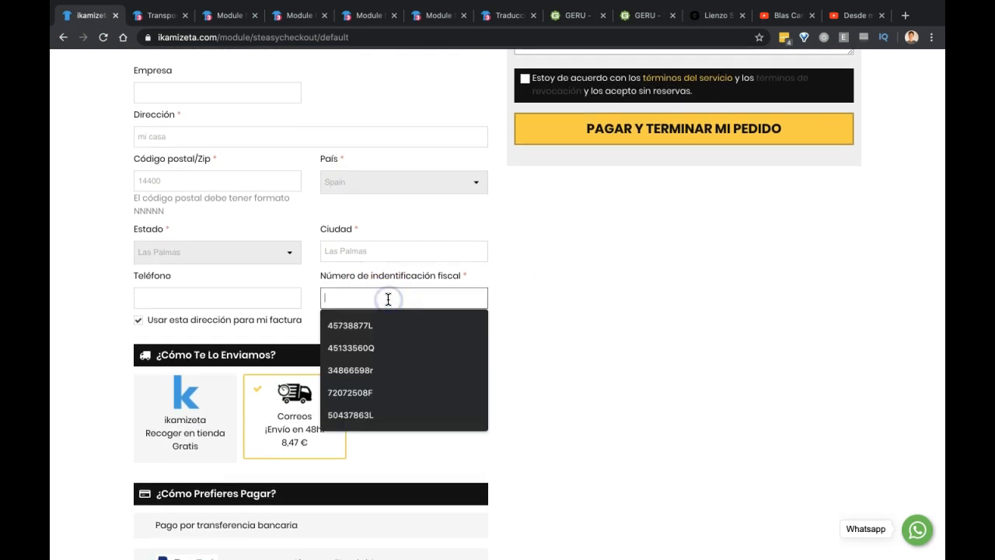
left_click(365, 332)
left_click(662, 395)
scroll(662, 395, "down", 2)
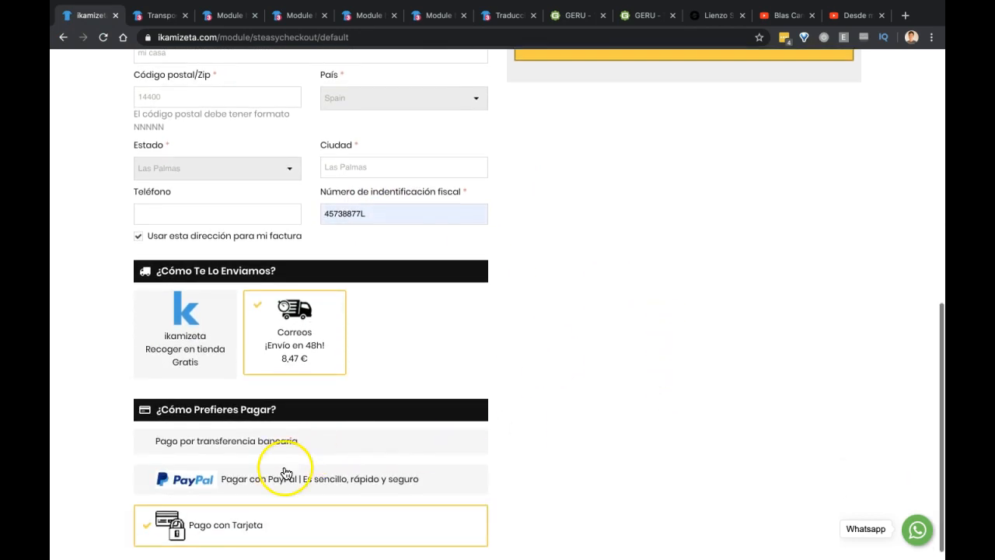
left_click(311, 443)
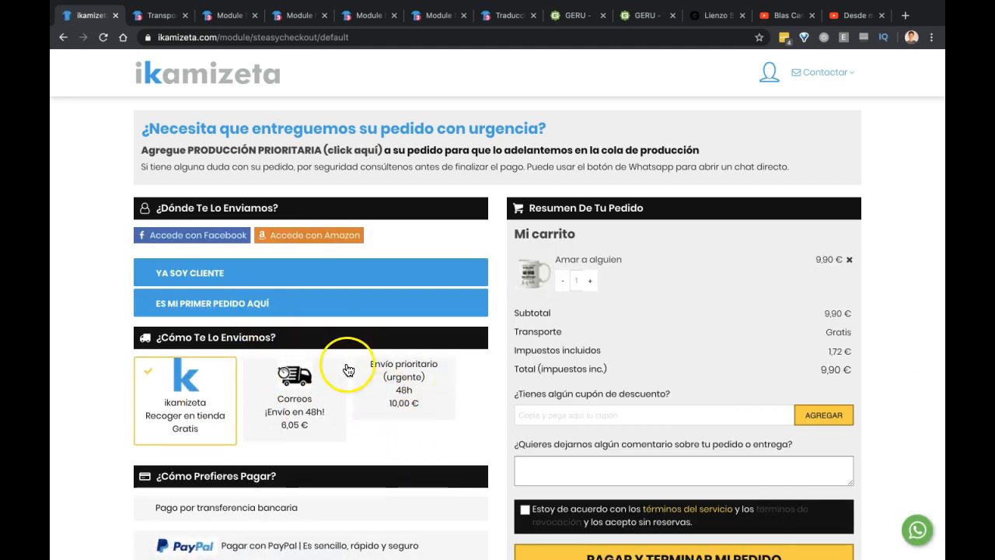
Step: Raise the cart quantity to 100 and open the 'Es mi primer pedido aquí' customer form
left_click(575, 279)
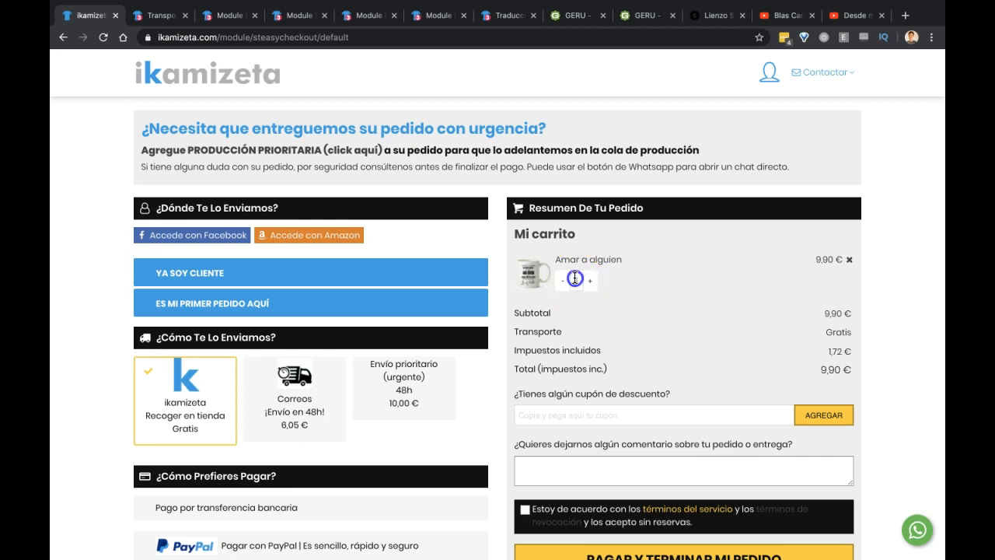
type("00")
left_click(634, 276)
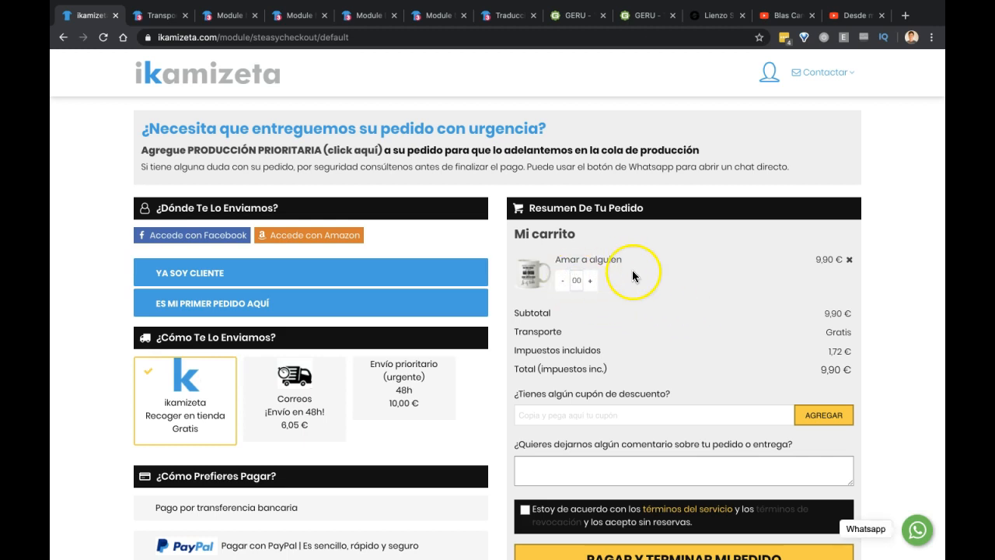
left_click(607, 283)
left_click(810, 253)
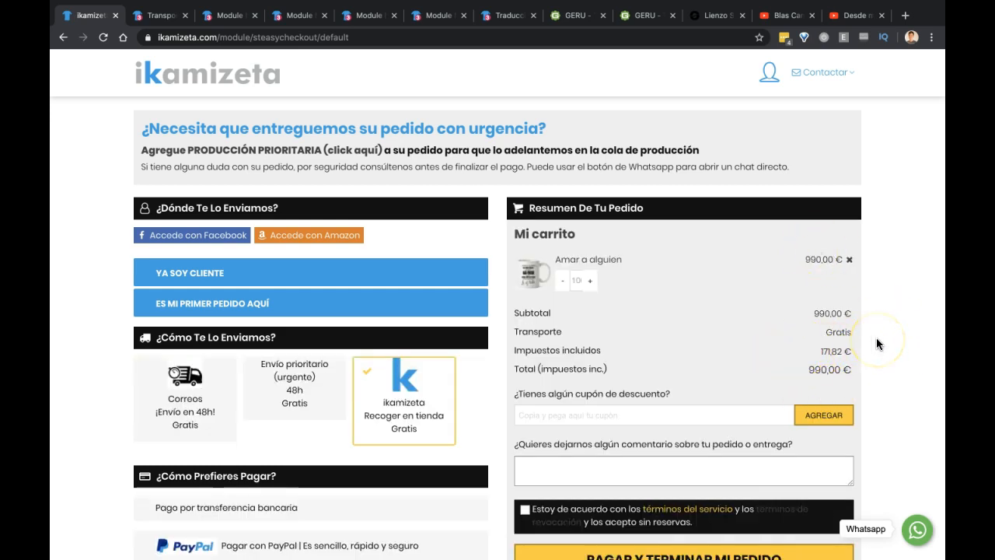
scroll(876, 344, "down", 1)
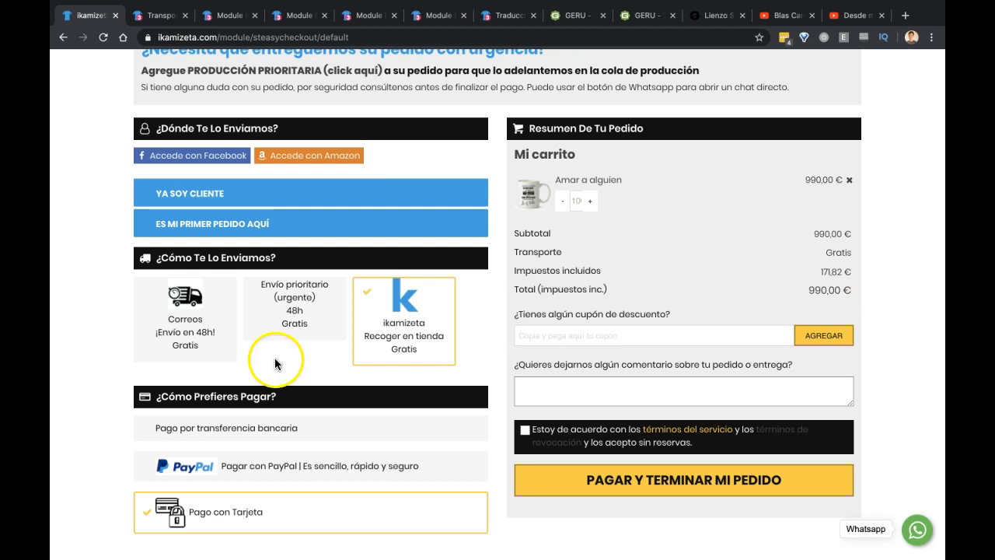
left_click(245, 225)
scroll(81, 333, "down", 3)
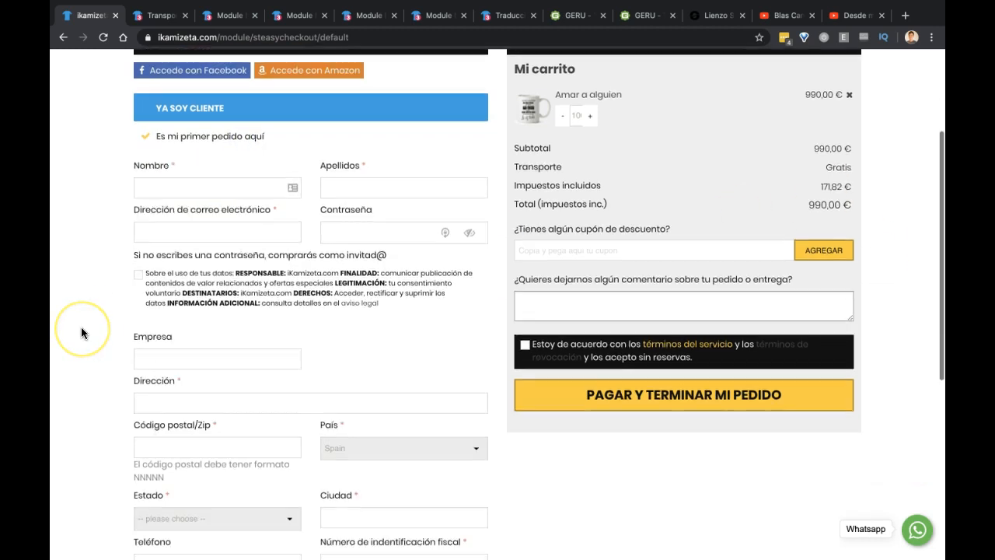
scroll(81, 332, "up", 4)
Step: Change the cart to 30 mugs (297,00 €) and select Envío prioritario (urgente), shown as free
left_click(576, 248)
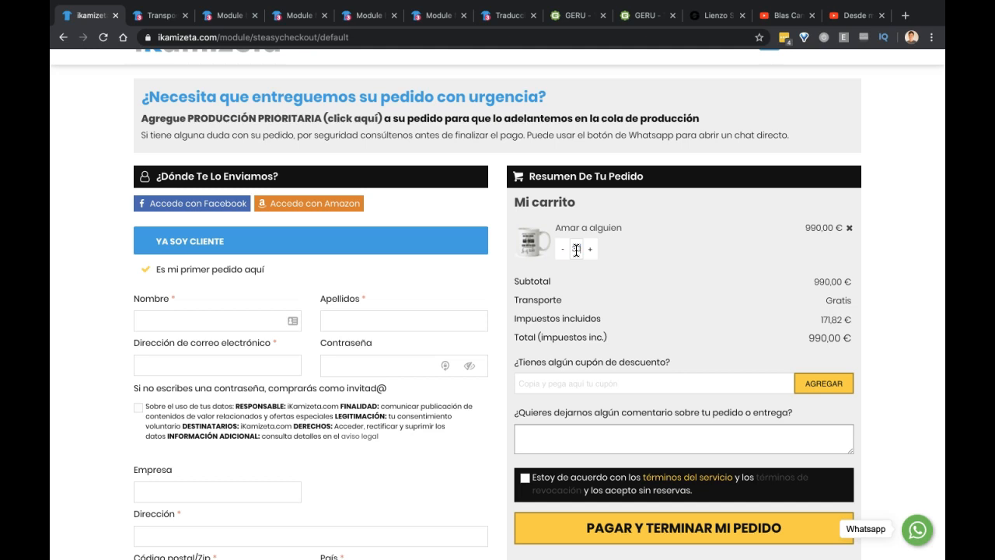
key("Return")
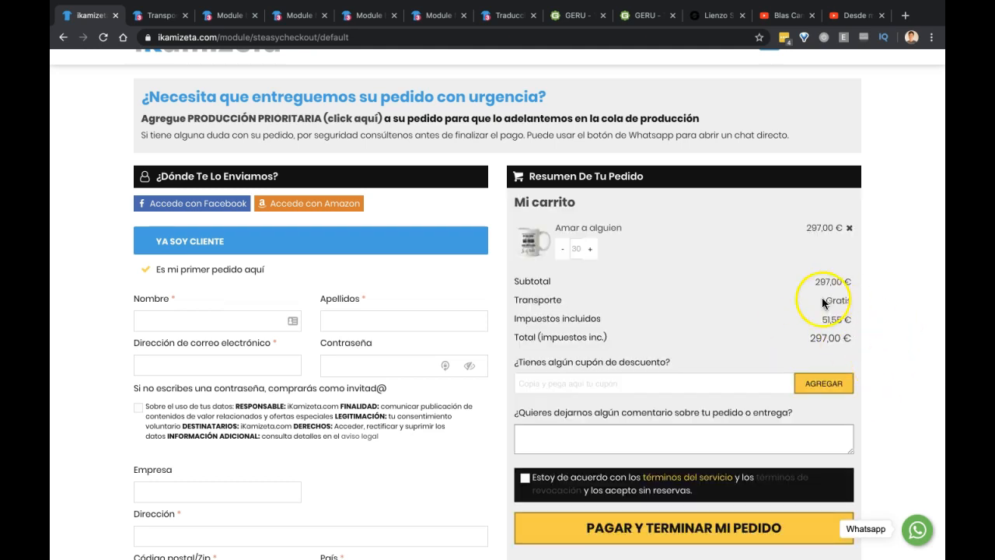
scroll(885, 295, "down", 3)
scroll(884, 298, "up", 2)
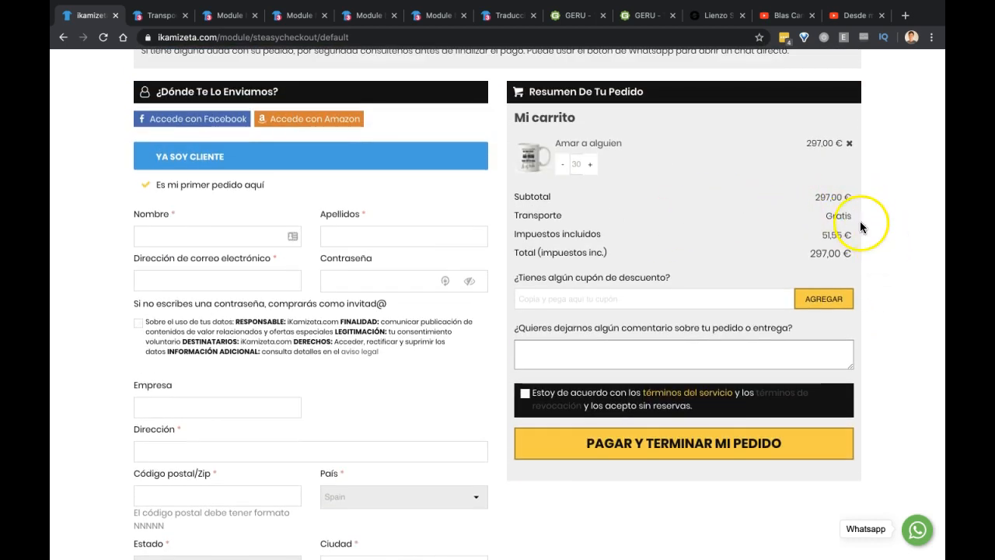
scroll(879, 236, "down", 4)
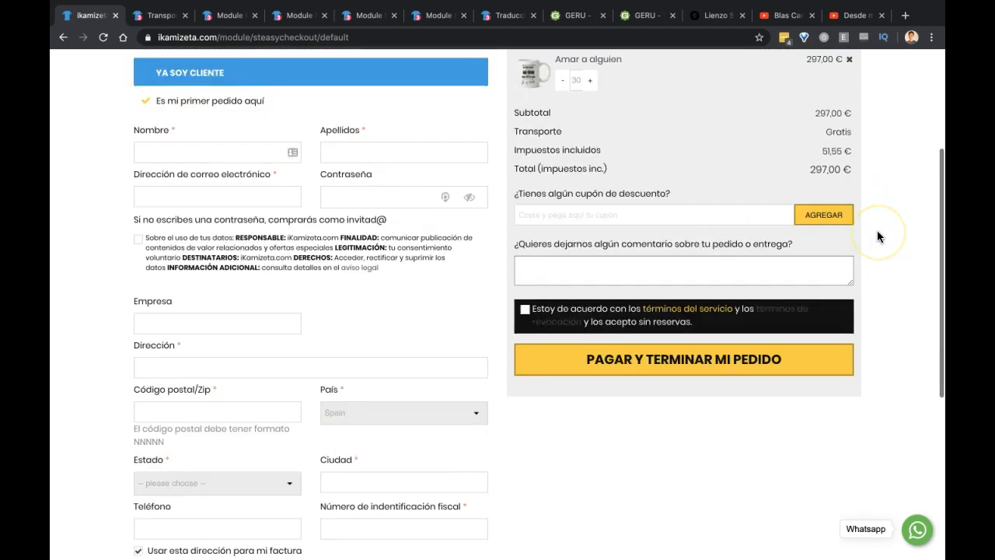
scroll(644, 335, "up", 5)
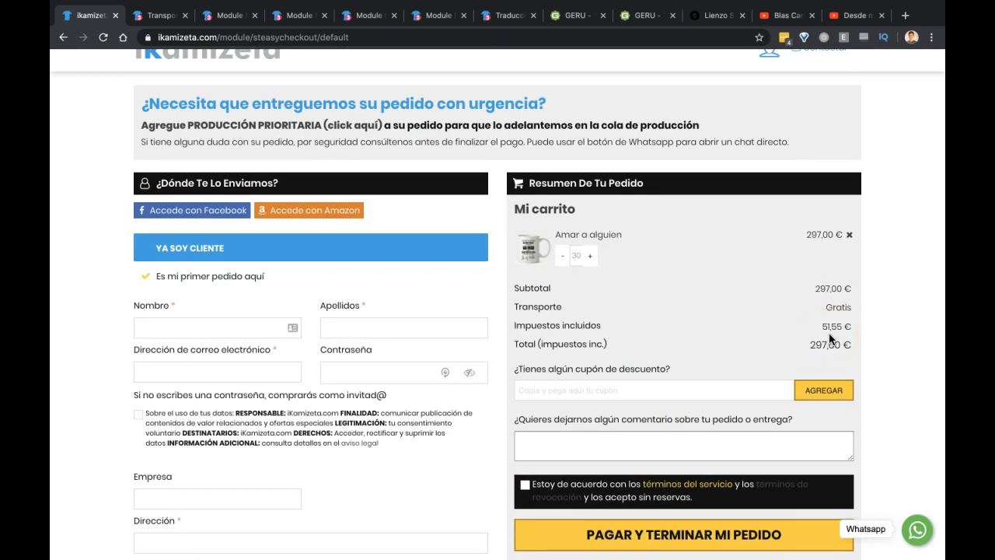
left_click(160, 15)
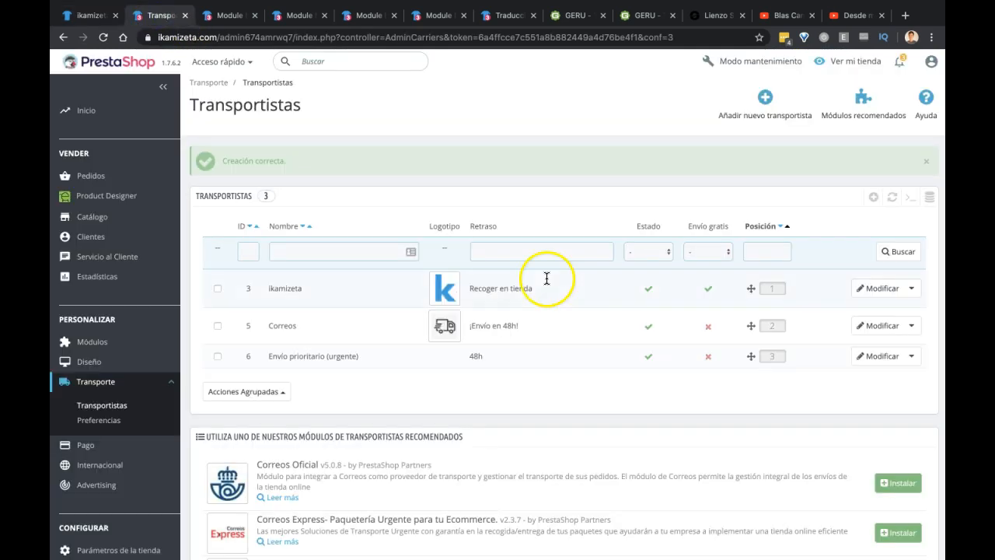
left_click(82, 15)
scroll(56, 331, "down", 1)
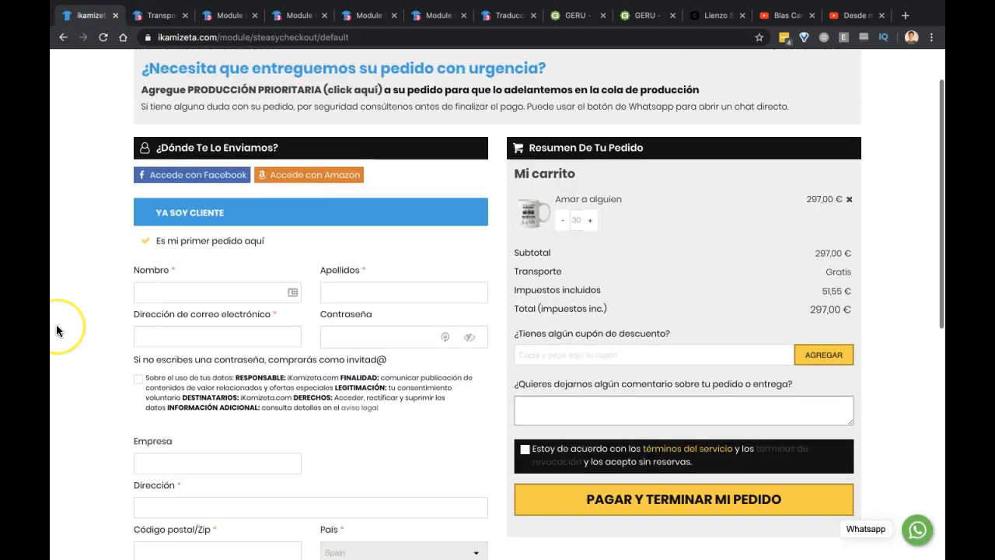
scroll(56, 330, "down", 10)
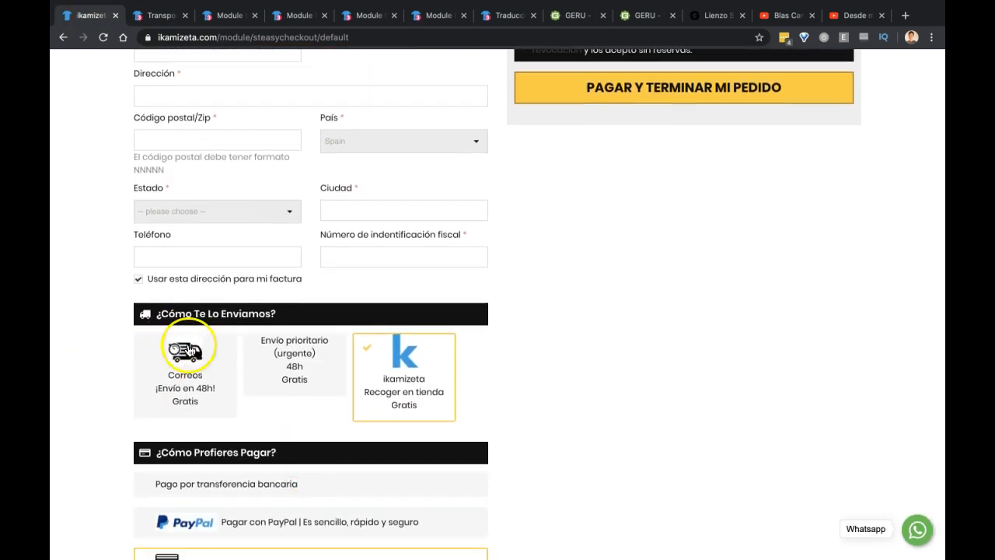
left_click(291, 367)
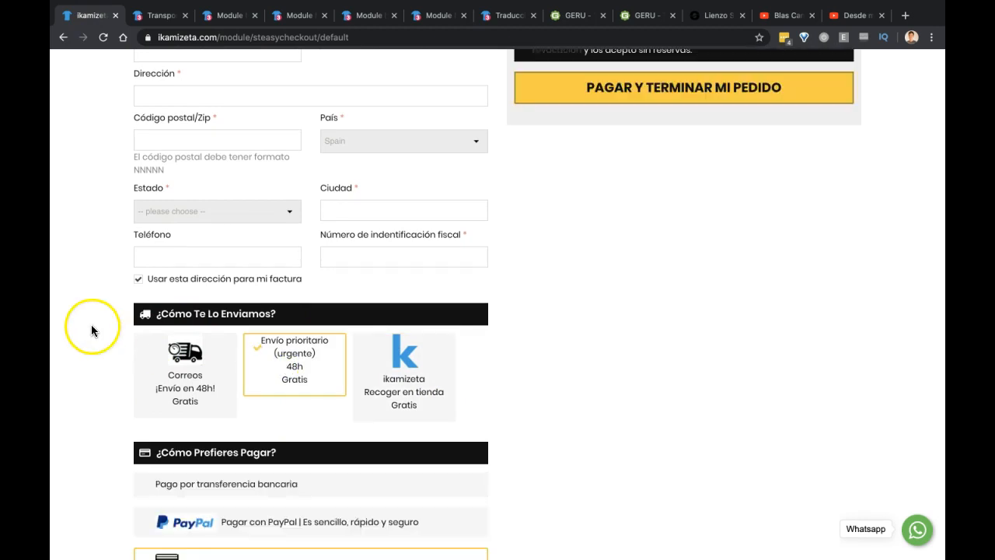
scroll(75, 285, "up", 10)
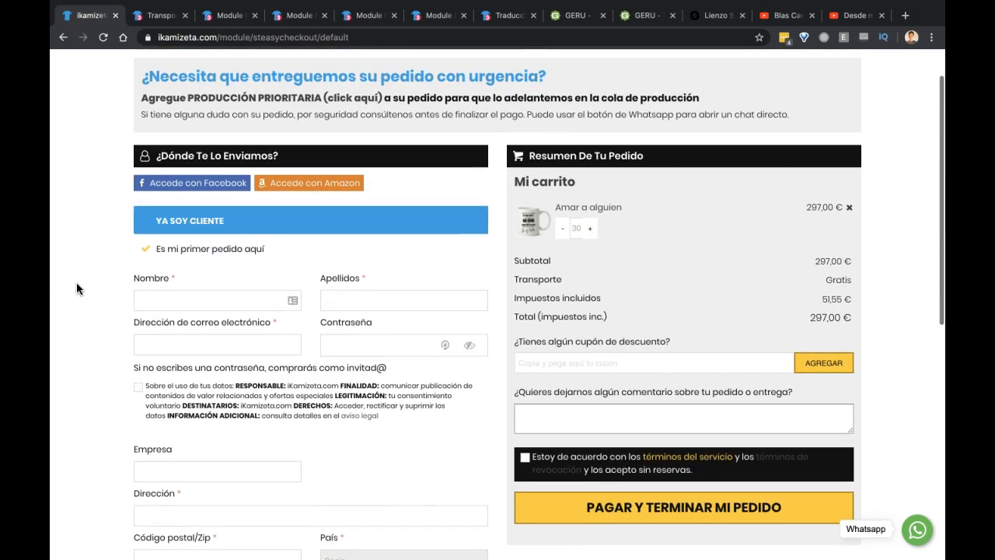
left_click(161, 15)
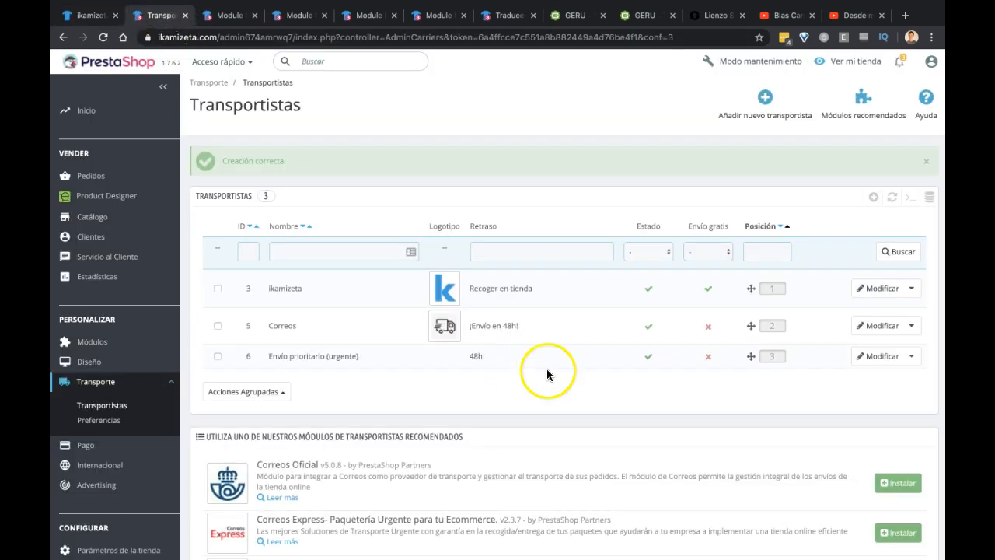
Step: Open Envío prioritario (urgente) for editing and review its weight/group and price-range steps without changes
left_click(862, 357)
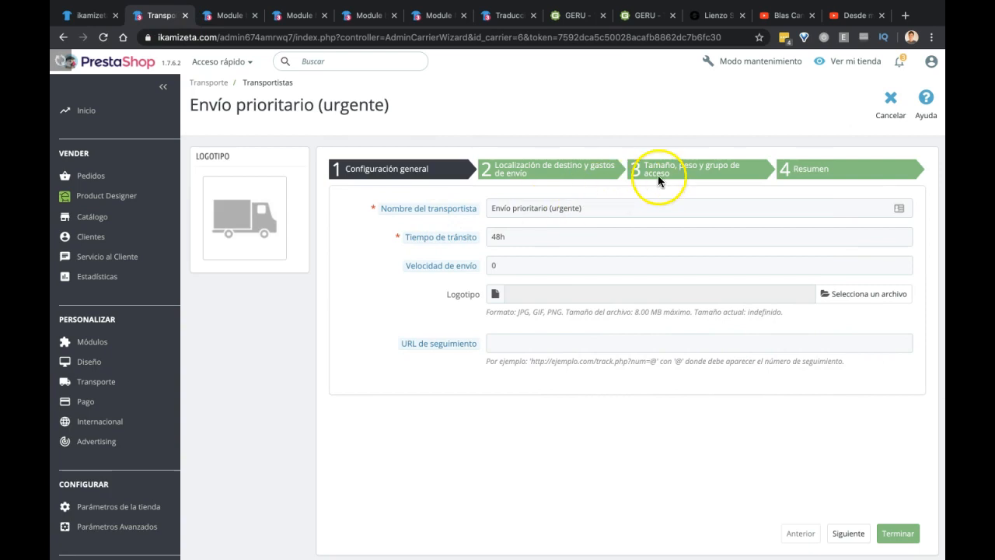
left_click(658, 176)
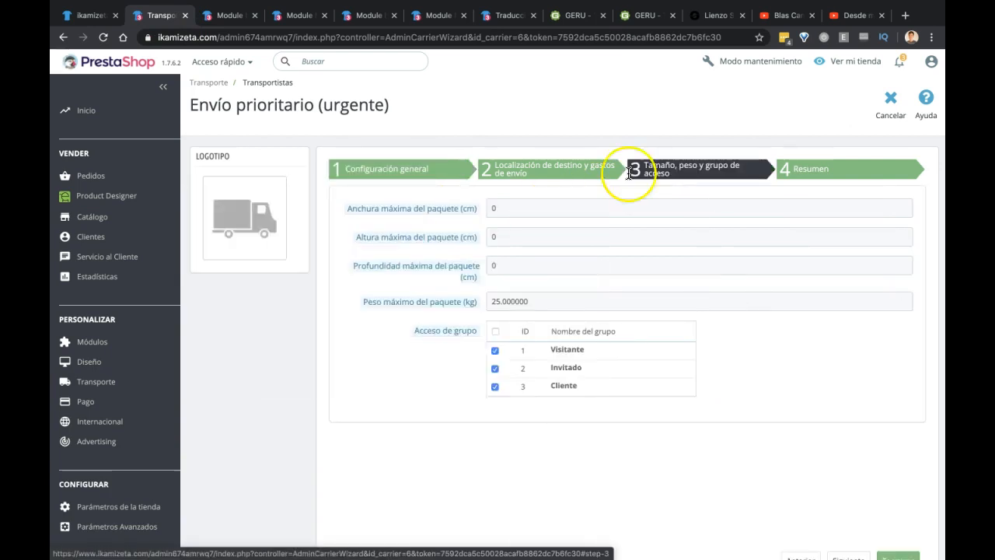
left_click(529, 173)
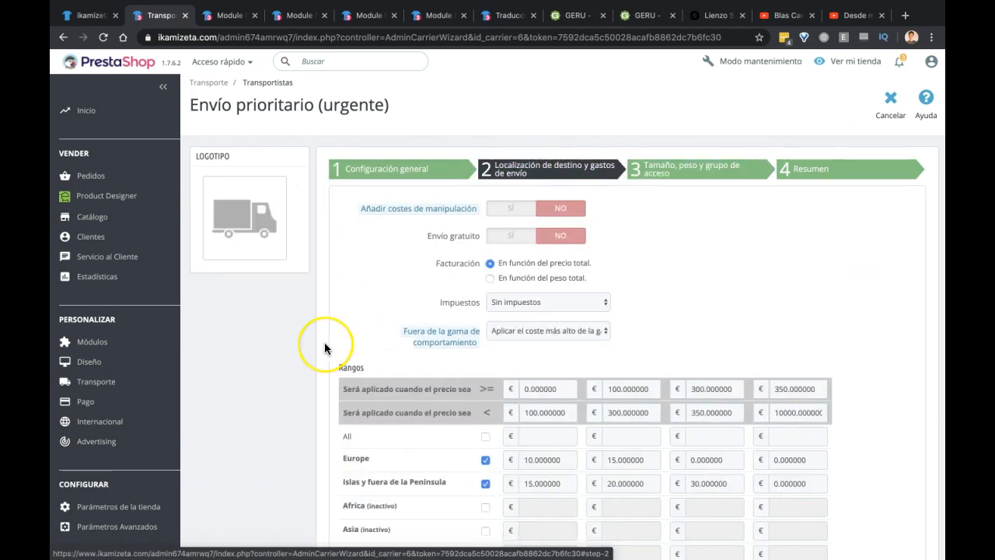
scroll(325, 347, "down", 1)
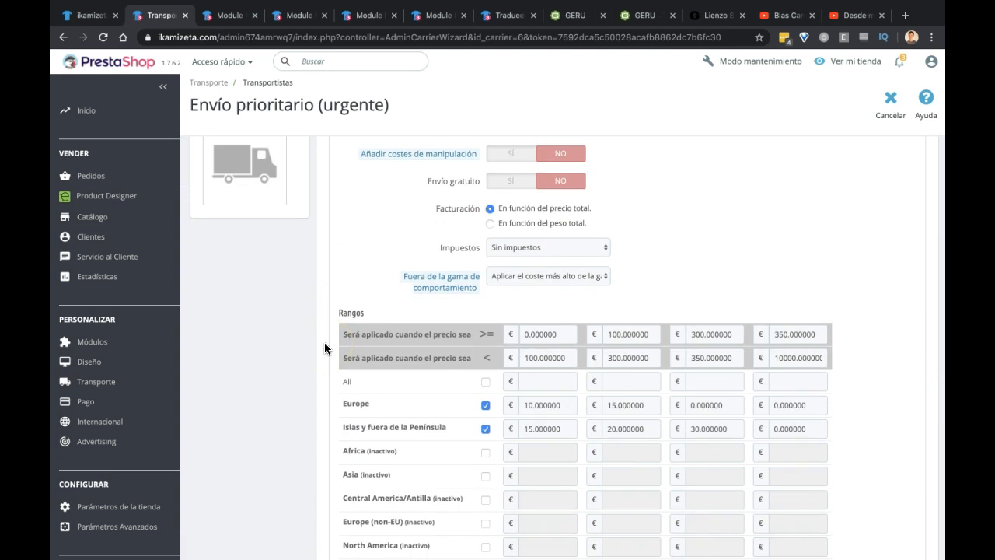
scroll(325, 347, "up", 1)
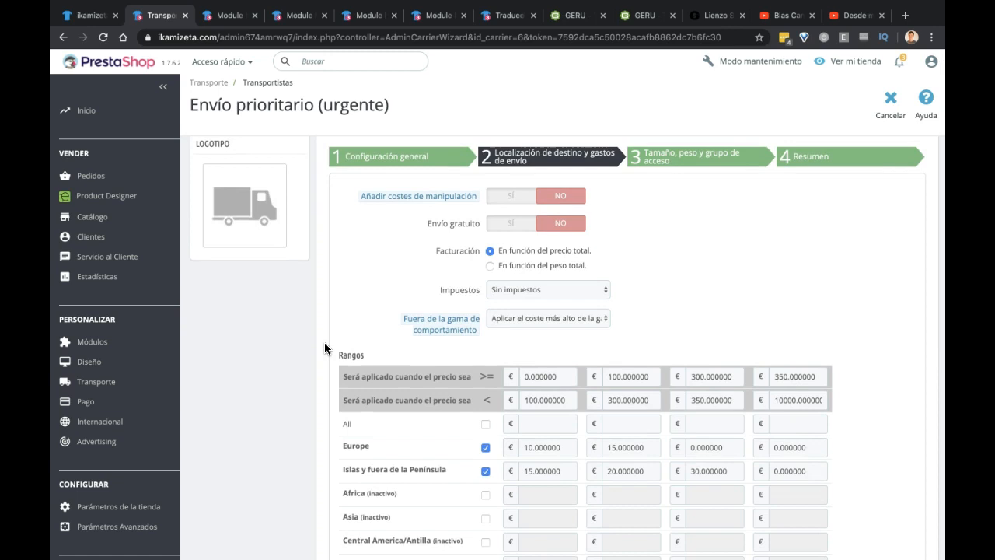
scroll(325, 347, "down", 1)
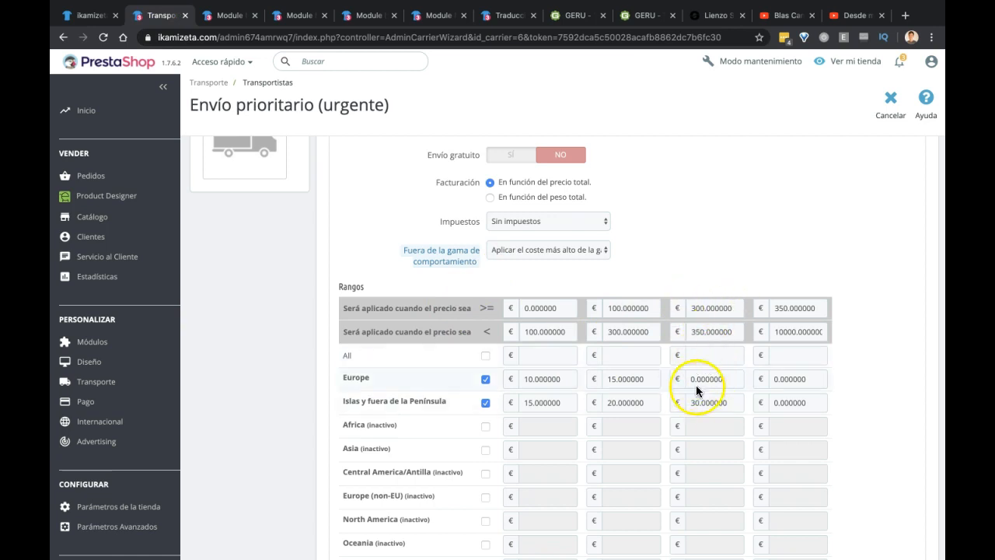
left_click(89, 15)
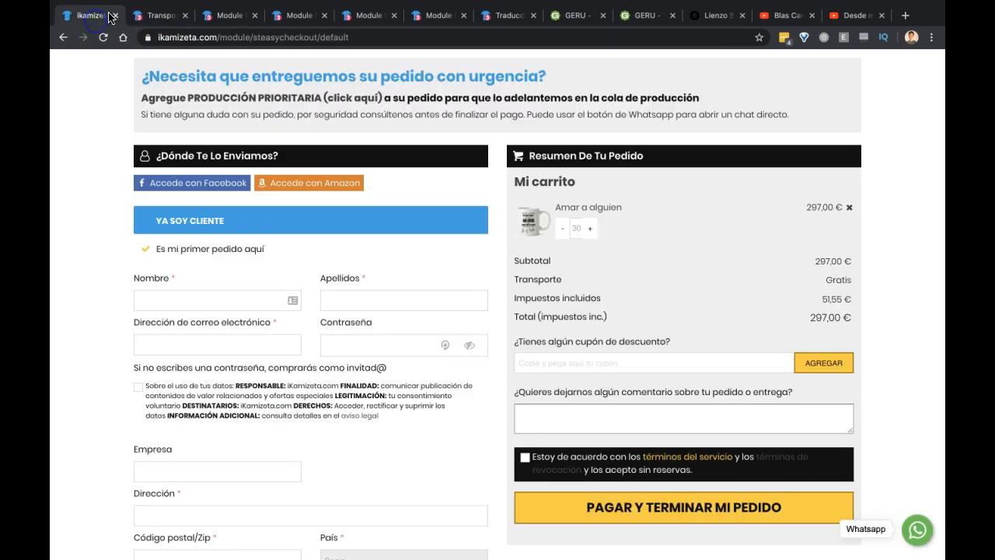
Step: Fill in the customer's first name, a test surname and a suggested e-mail address
left_click(894, 306)
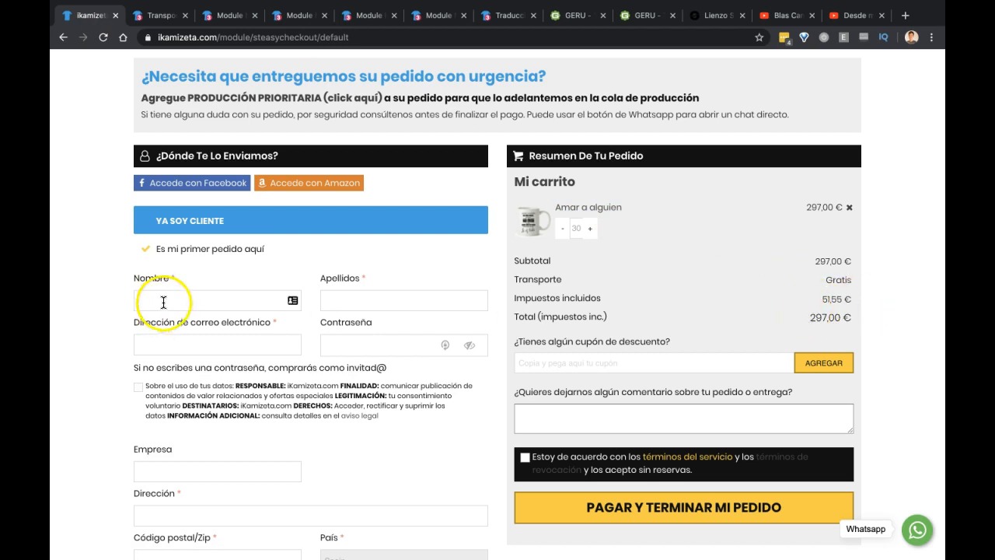
left_click(192, 295)
key("Escape")
key("Tab")
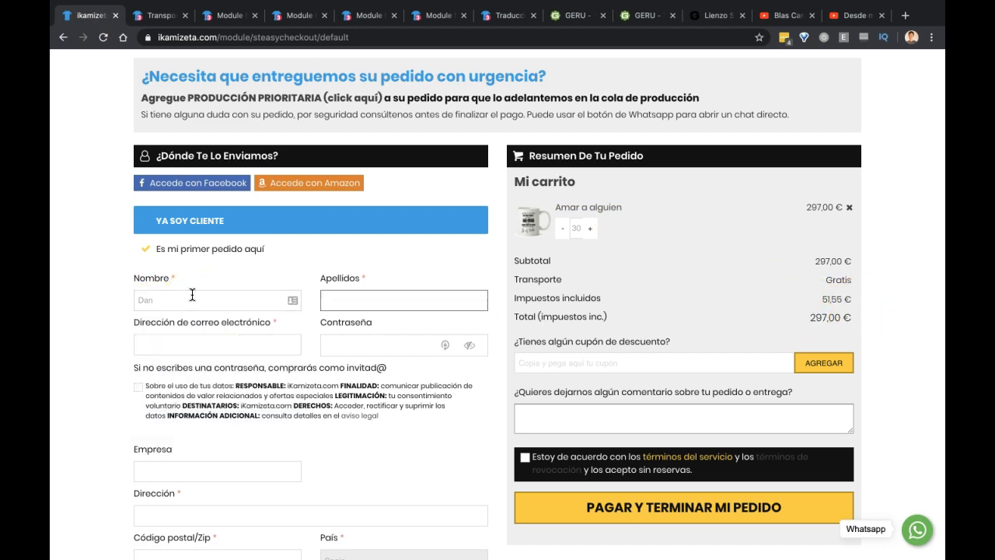
type("Pruebaaas")
key("Tab")
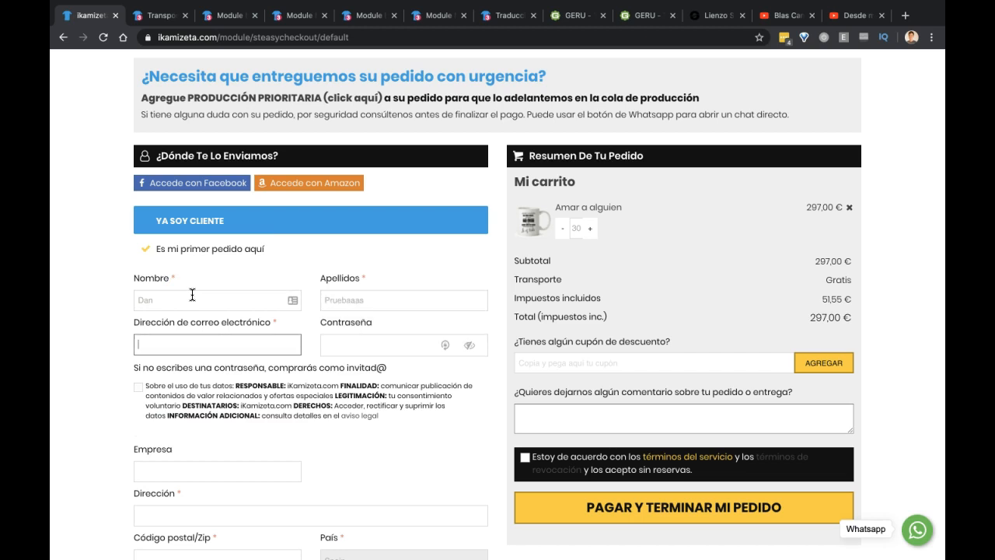
type("hol")
key("Down")
key("Return")
key("Tab")
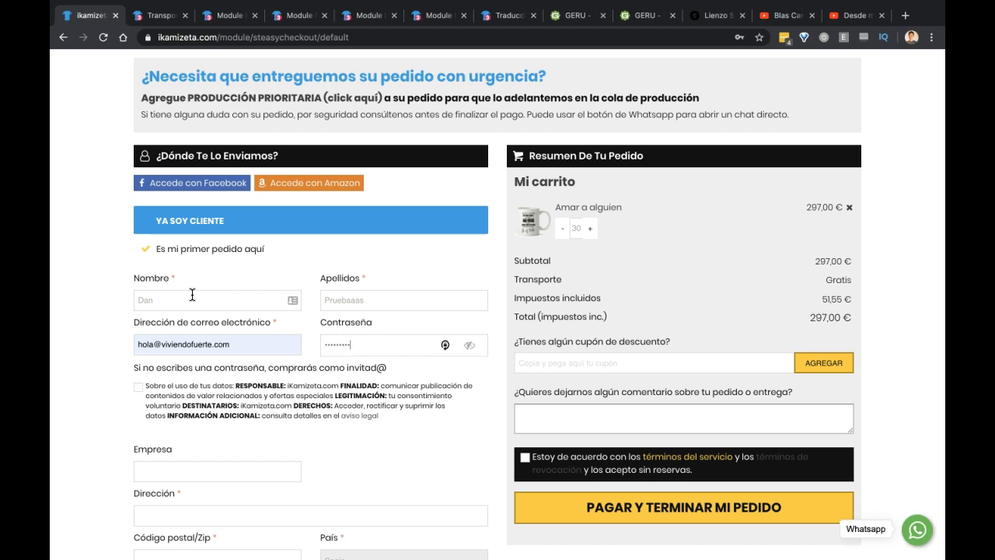
Step: Enter the delivery street address from autofill and postcode 14400
left_click(181, 508)
type("mi c")
left_click(160, 543)
scroll(187, 497, "down", 3)
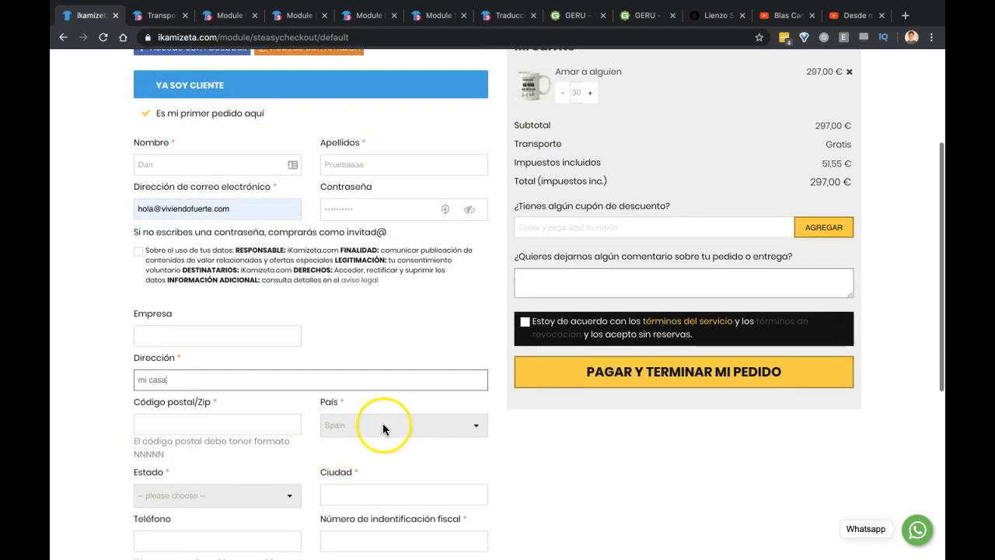
left_click(212, 427)
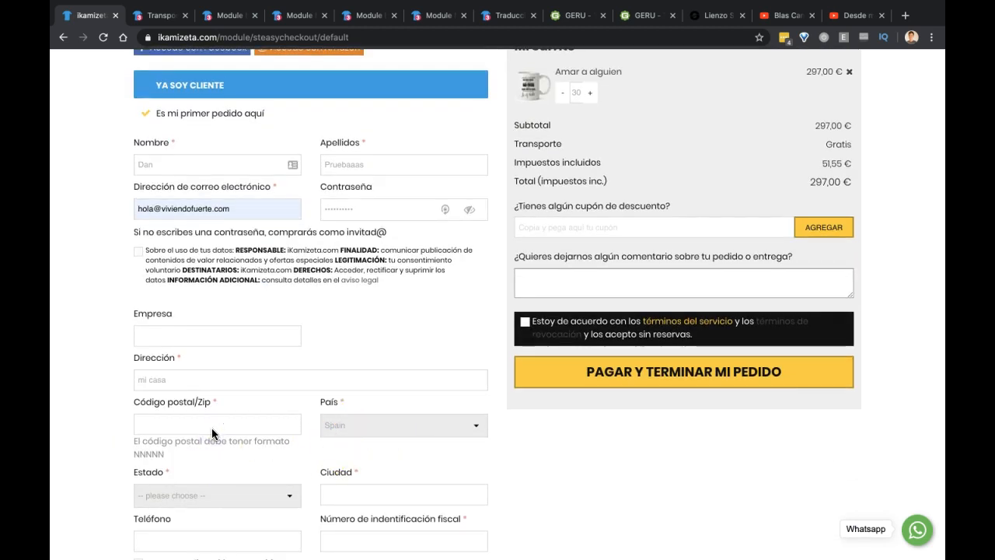
left_click(220, 422)
type("14")
left_click(204, 439)
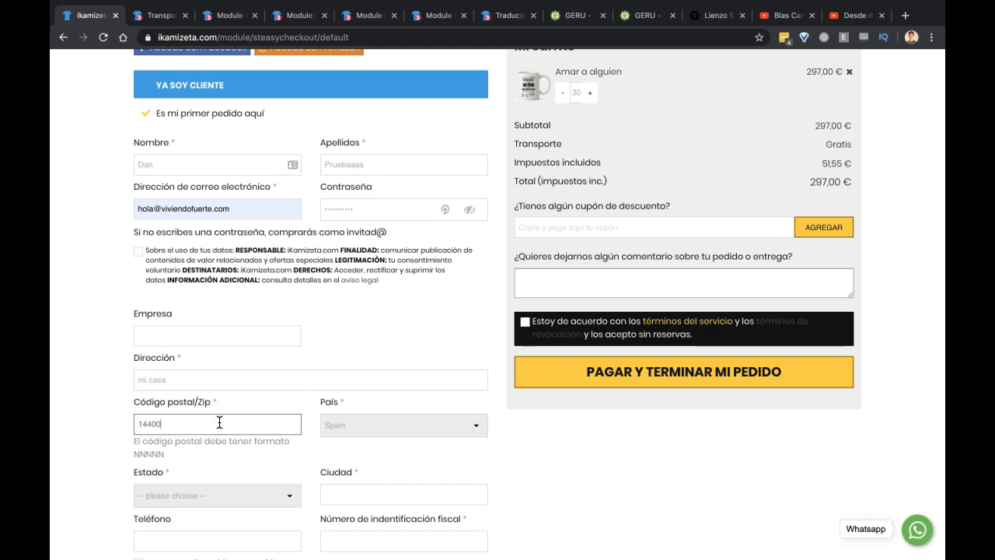
Step: Choose Las Palmas as the province, type Las Palmas as the city, and check shipping
left_click(187, 496)
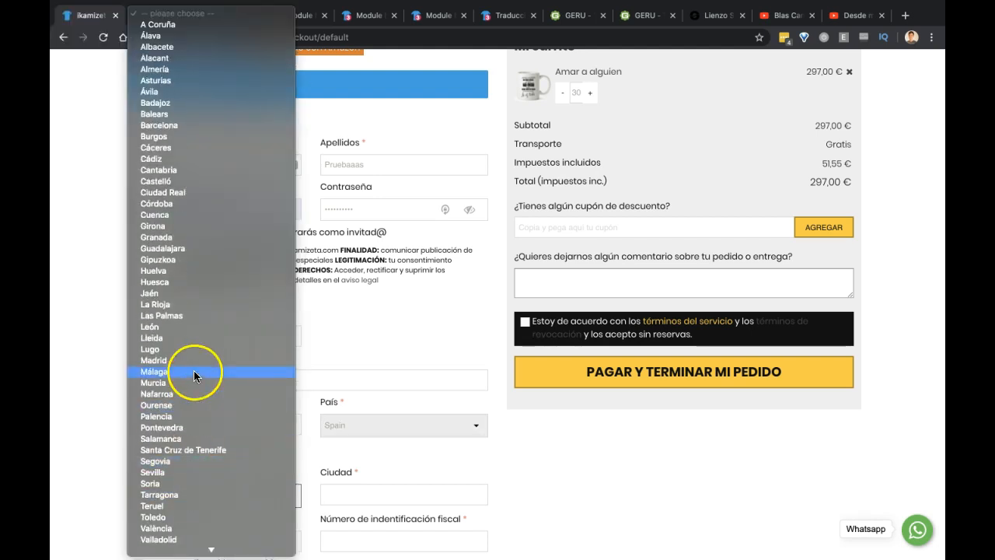
left_click(177, 316)
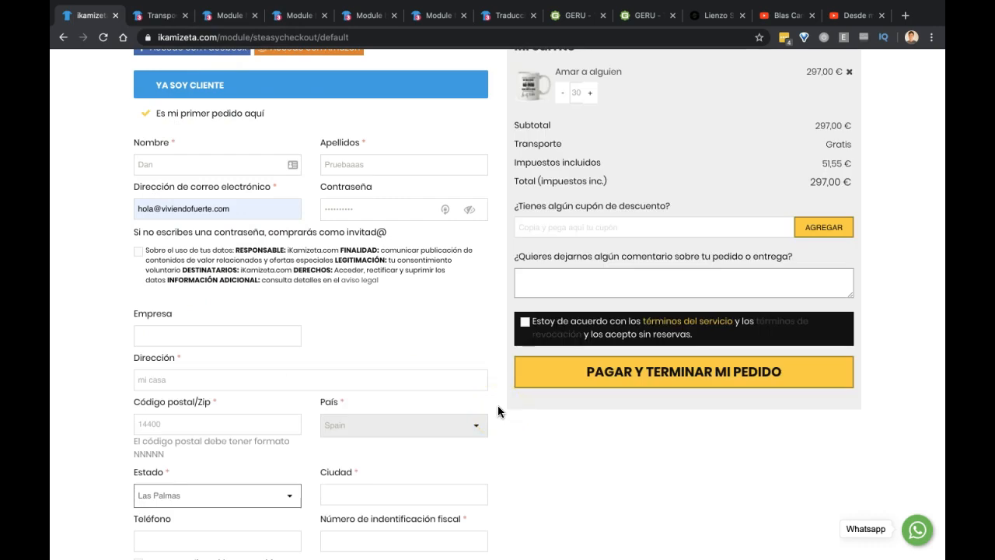
scroll(327, 435, "down", 2)
left_click(331, 405)
type("Las Palmas")
left_click(572, 451)
scroll(575, 466, "down", 4)
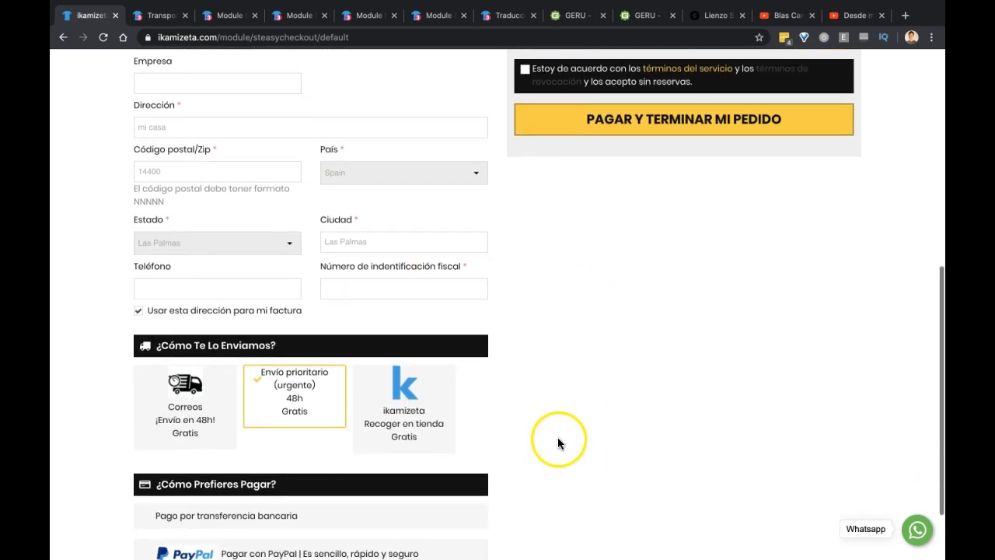
scroll(705, 302, "up", 9)
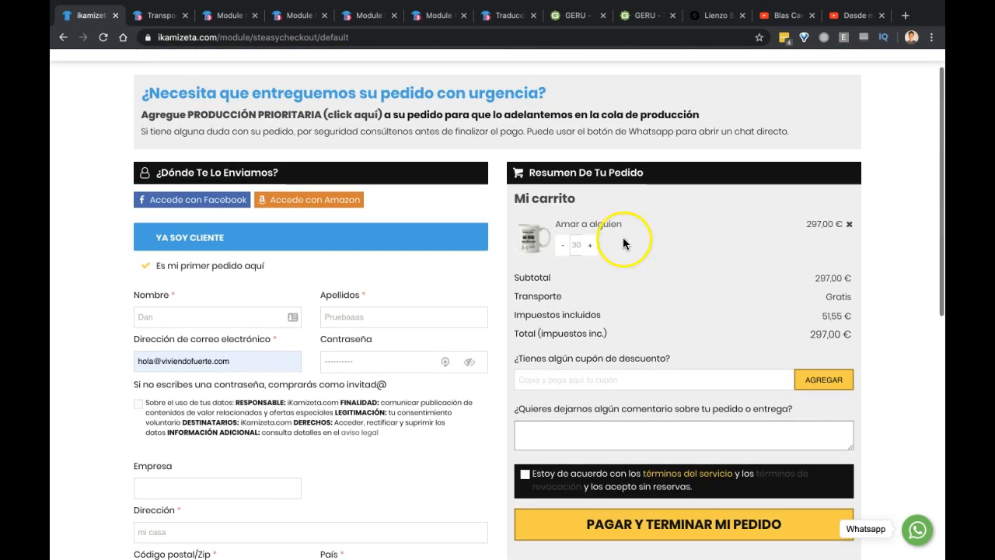
Step: Reduce the cart to 10 mugs (99,00 €) and tick the privacy consent checkbox
left_click(576, 245)
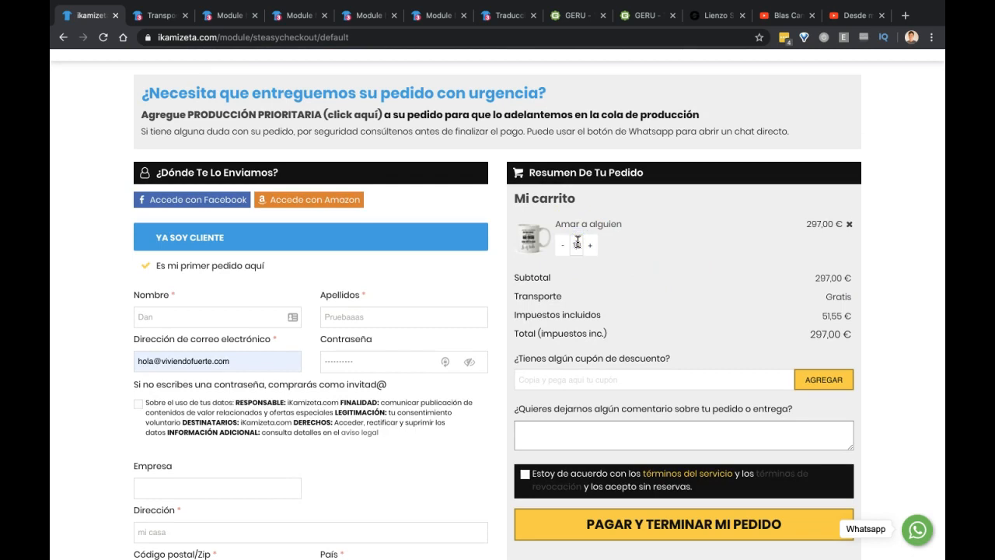
key("Return")
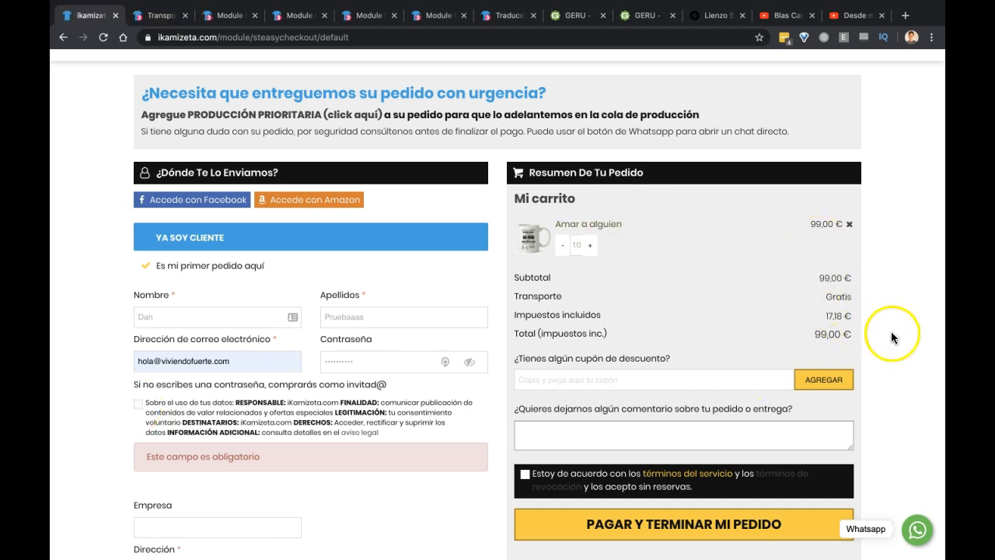
left_click(138, 404)
left_click(157, 25)
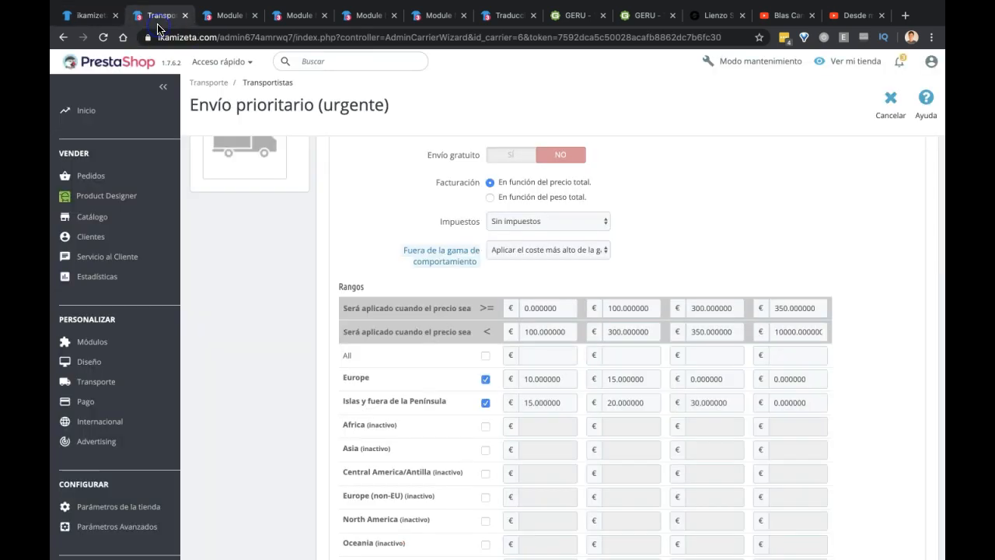
Step: Open Correos from the carriers list and inspect its weight-based shipping ranges without changes
scroll(237, 261, "up", 2)
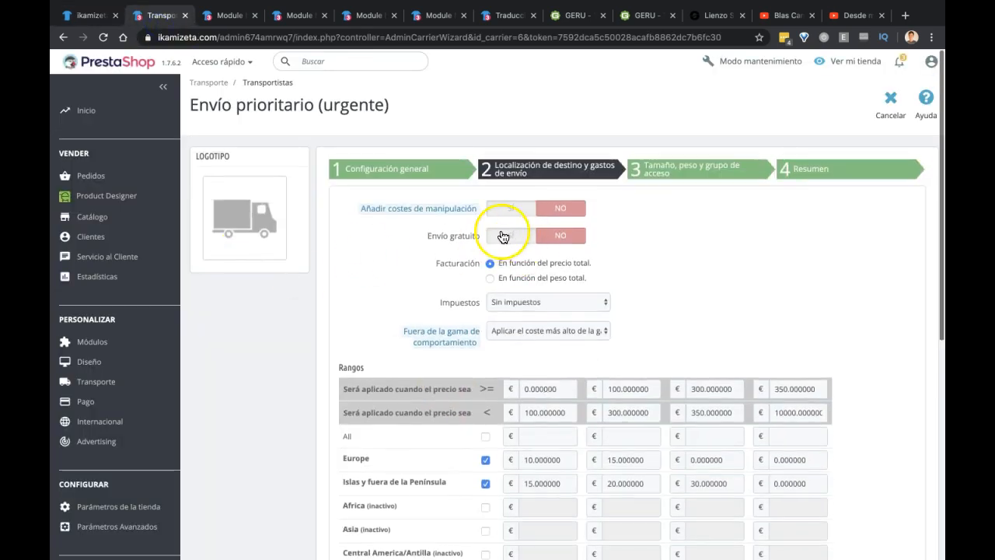
scroll(758, 318, "down", 1)
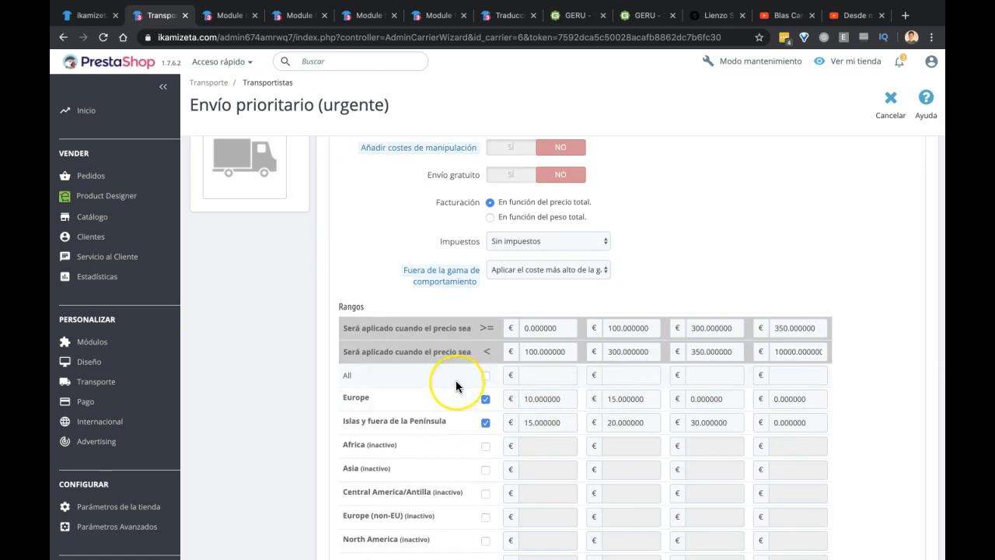
scroll(456, 386, "down", 5)
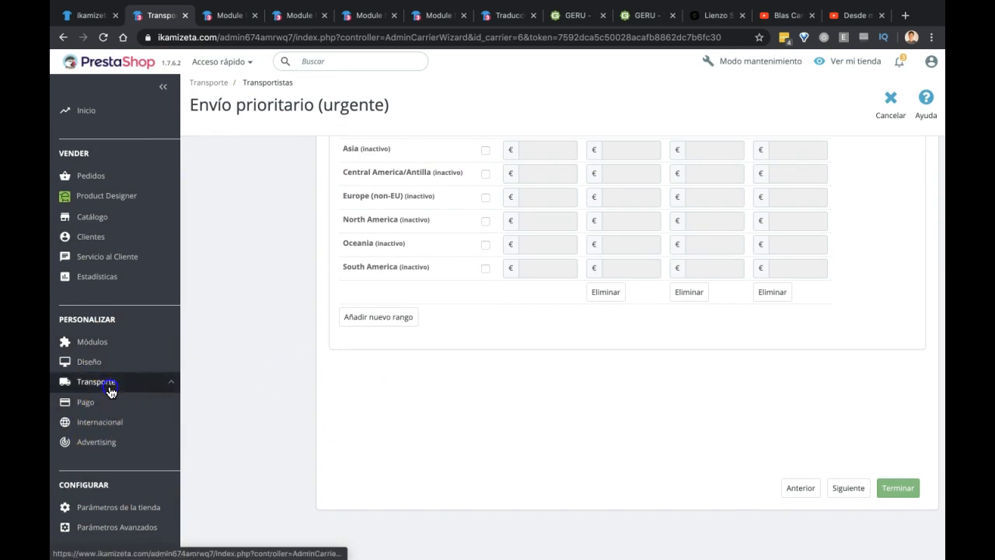
mouse_move(97, 382)
left_click(93, 406)
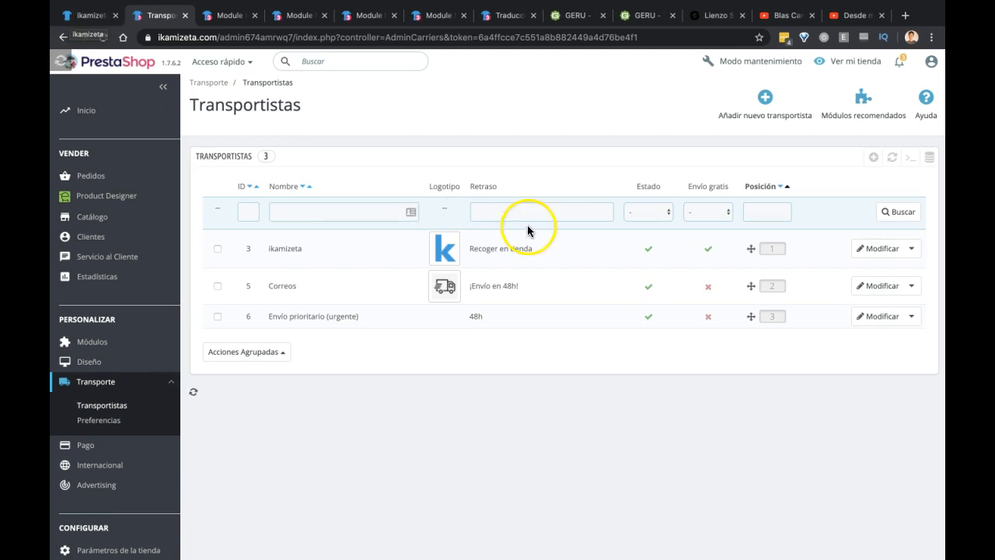
left_click(886, 292)
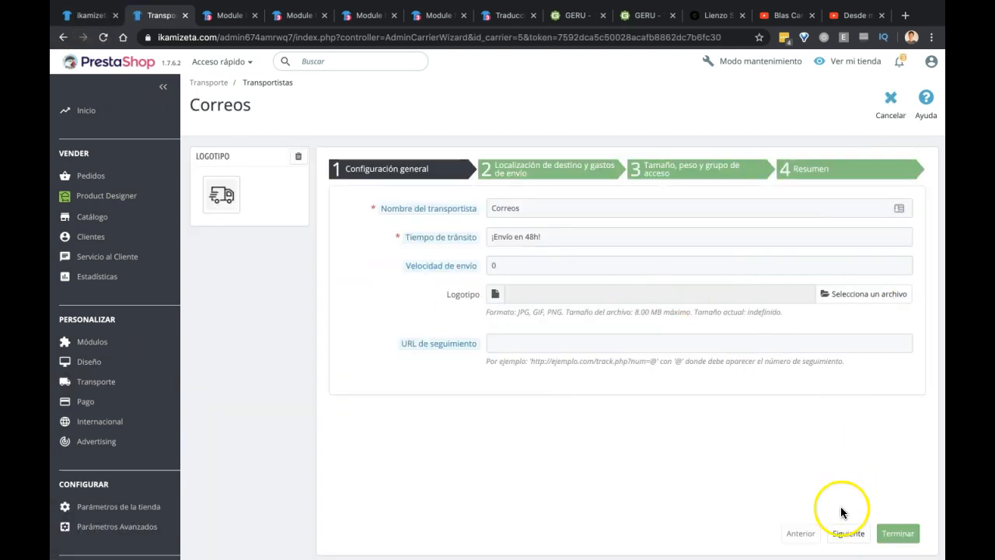
left_click(848, 534)
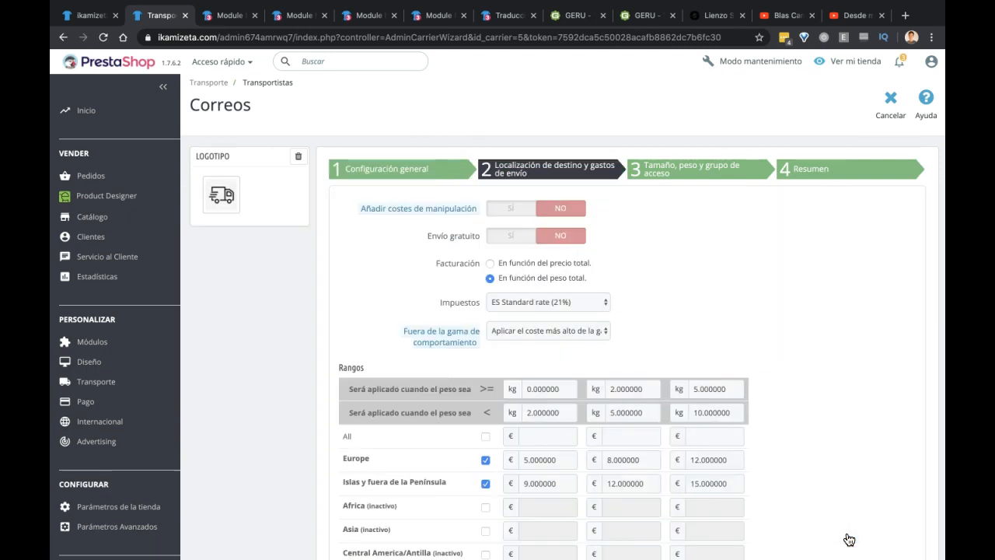
scroll(804, 382, "down", 3)
scroll(804, 383, "up", 3)
scroll(908, 328, "down", 1)
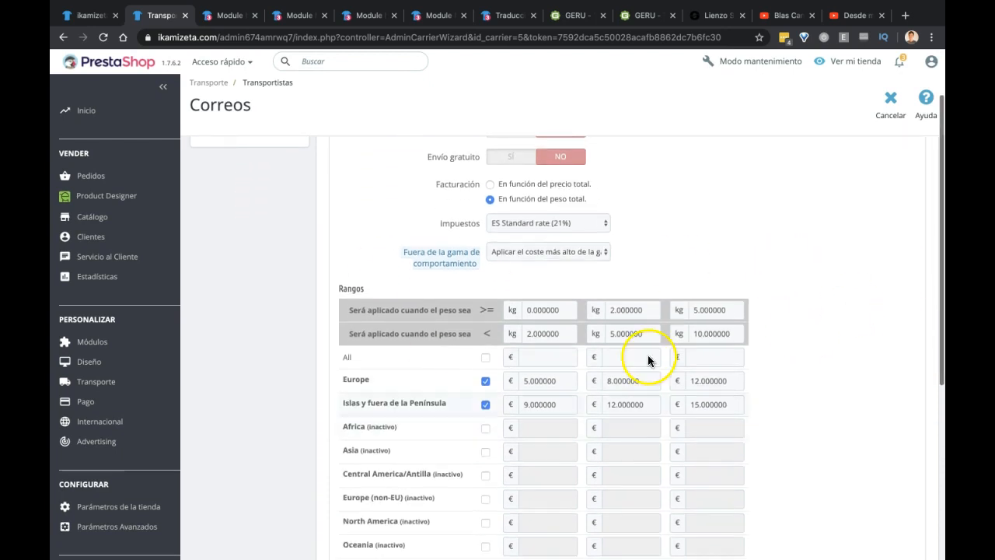
left_click(78, 16)
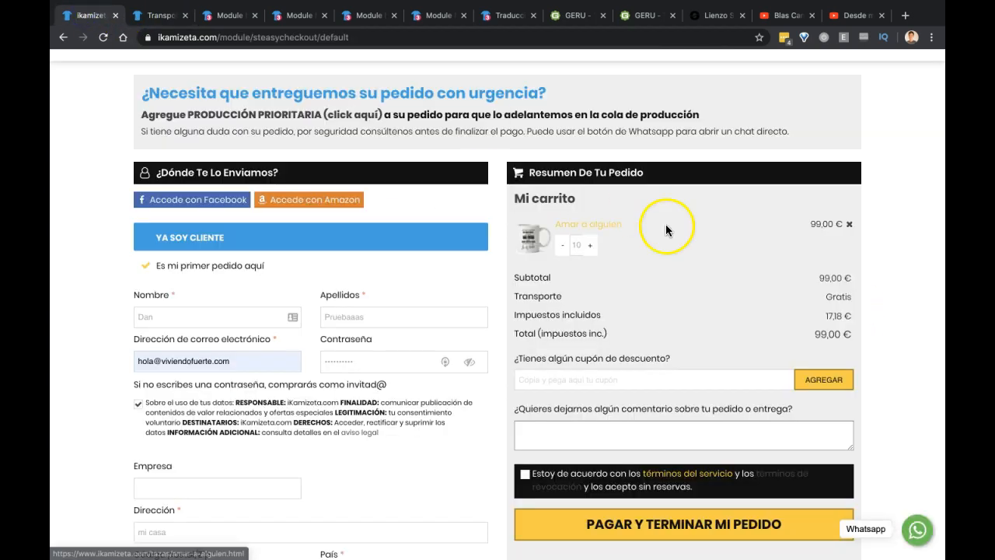
Step: Accept the terms of service in the checkout and review the shipping options below
scroll(908, 325, "down", 1)
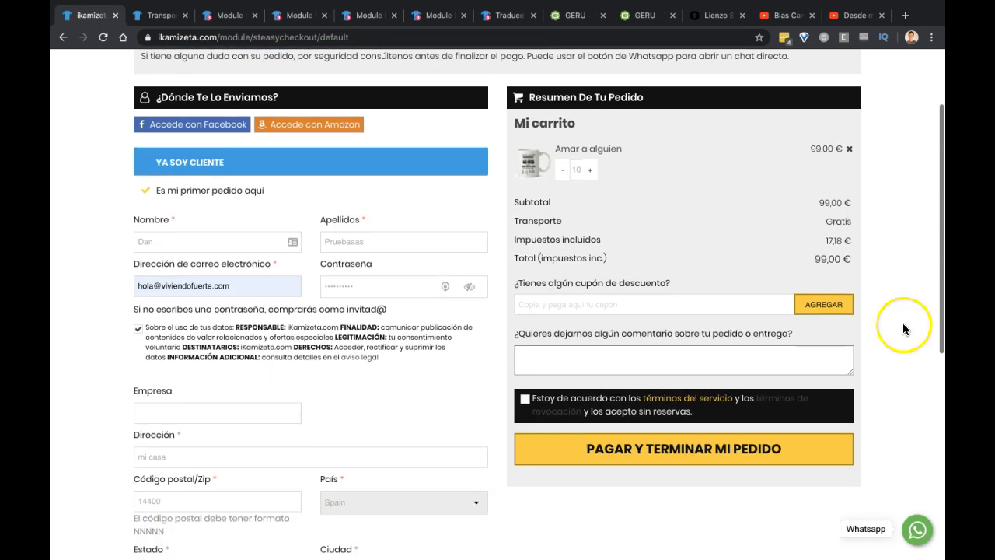
left_click(524, 398)
scroll(528, 400, "down", 1)
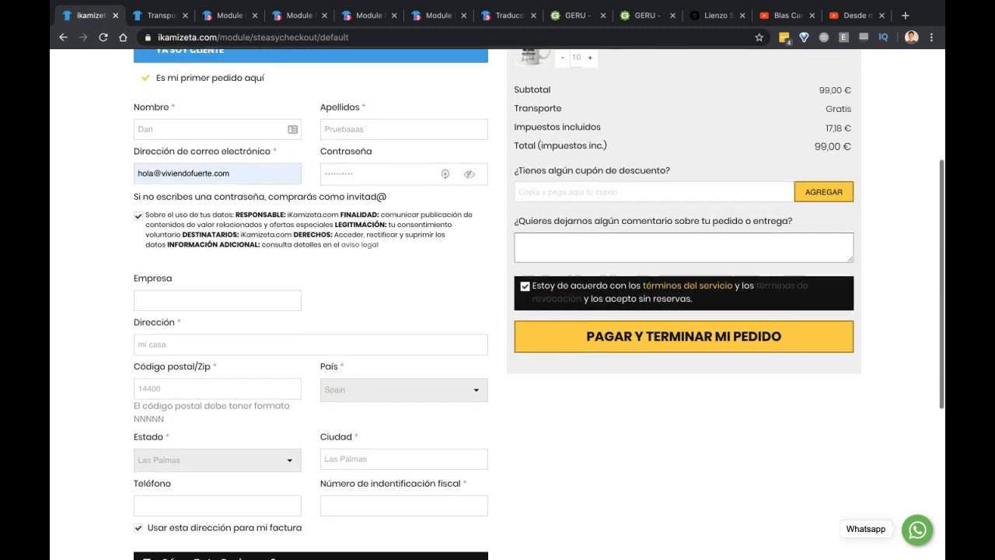
scroll(529, 400, "down", 2)
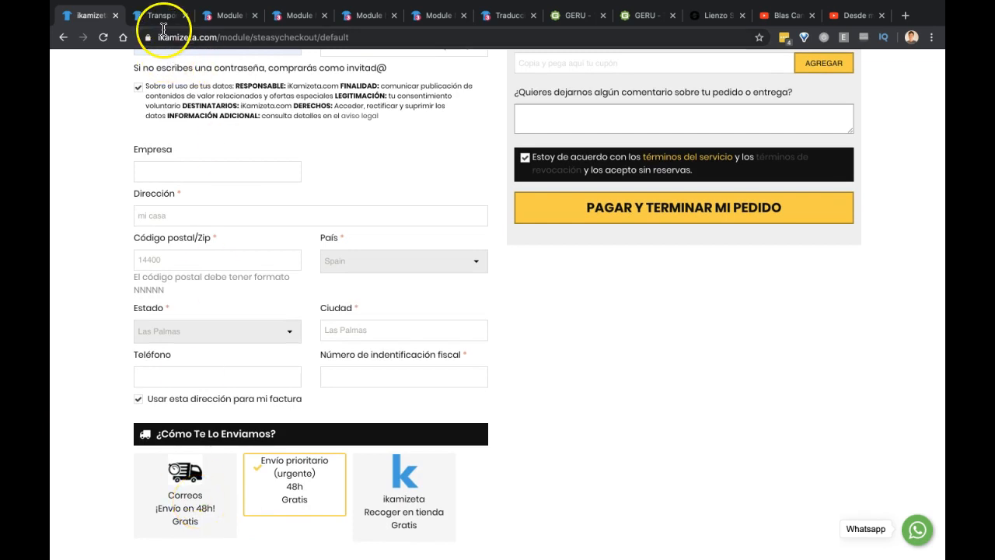
Step: Return to the Correos carrier wizard's destinations and shipping-cost ranges
scroll(66, 253, "up", 5)
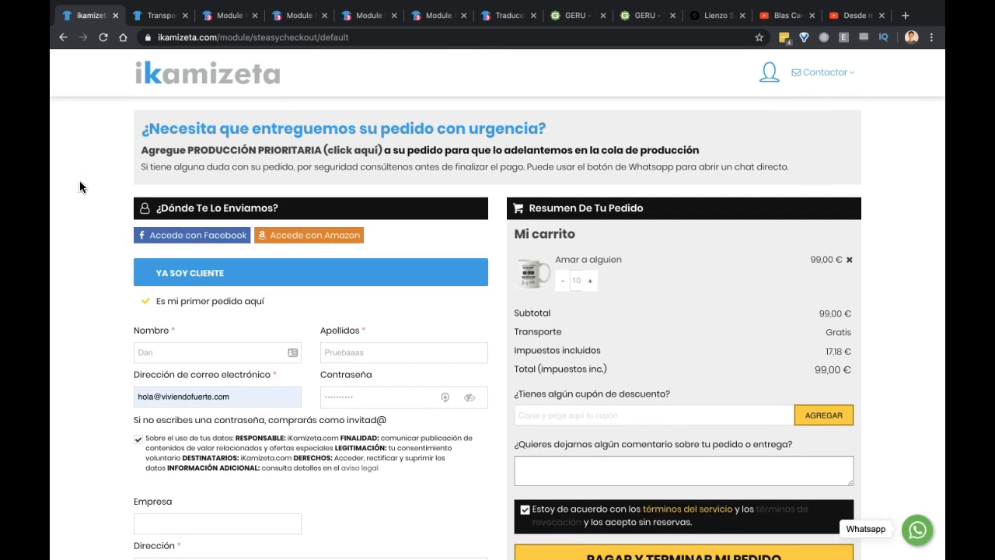
left_click(161, 16)
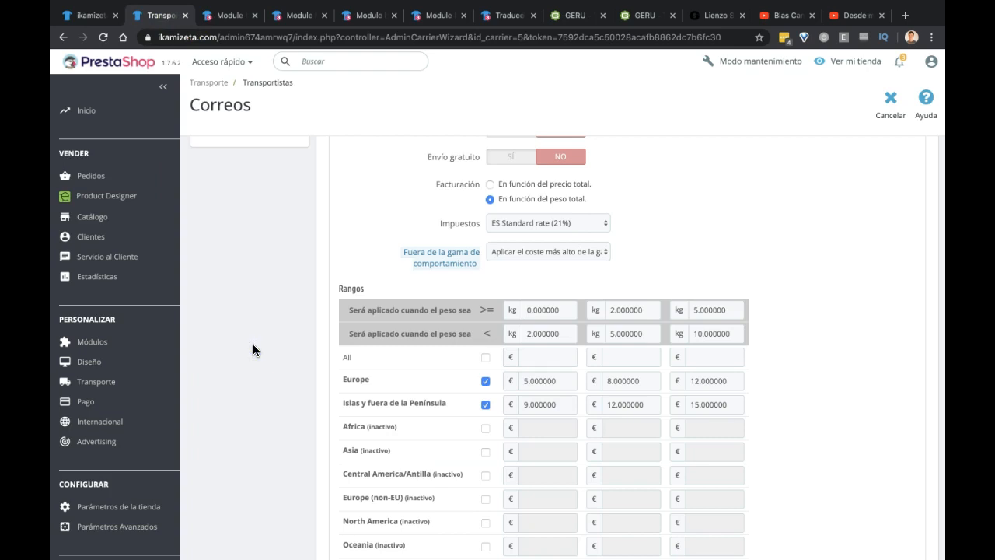
scroll(253, 350, "up", 2)
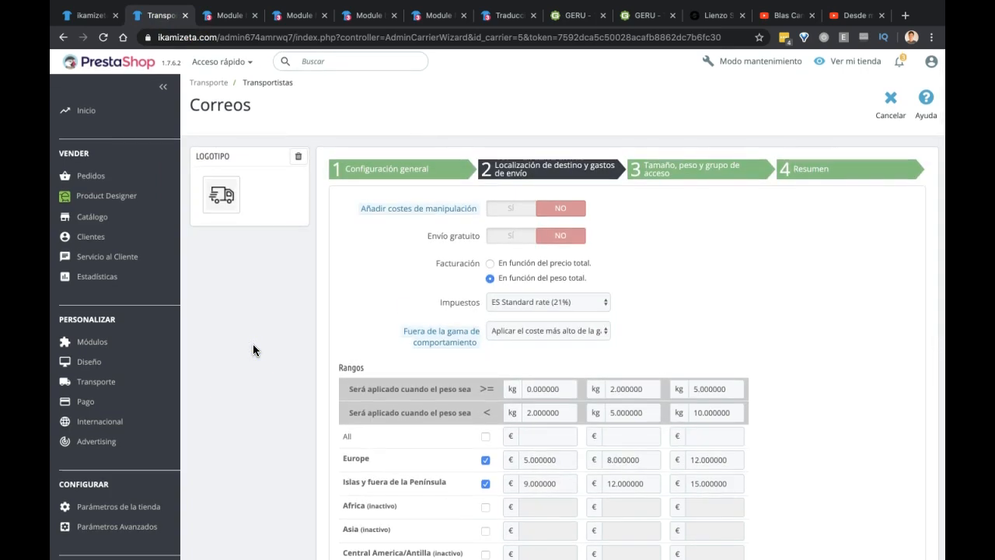